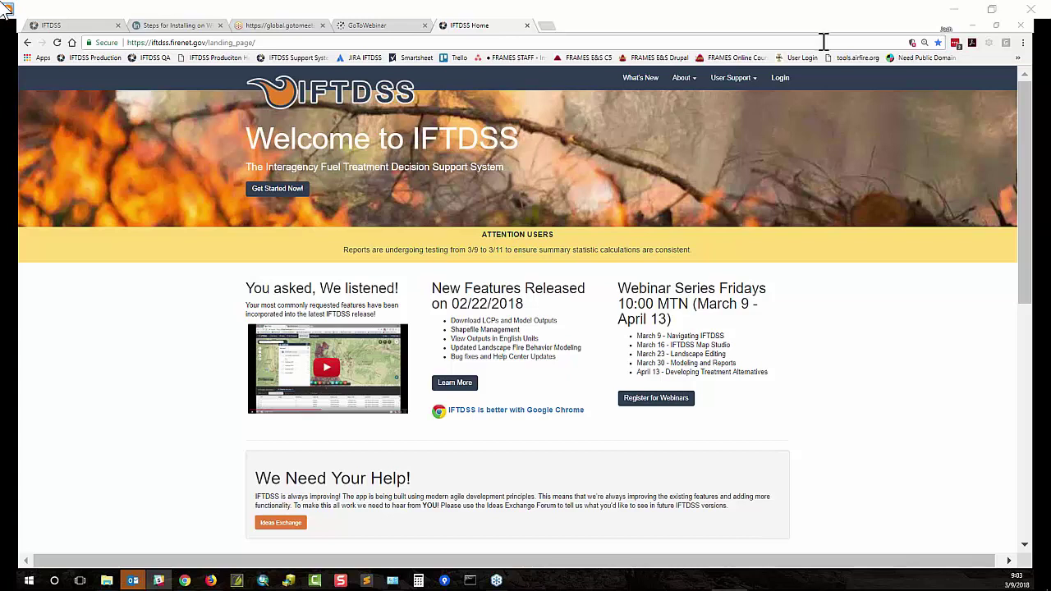
# - Review the What's New page of the IFTDSS site and the topics offered under About and User Support
pyautogui.click(641, 78)
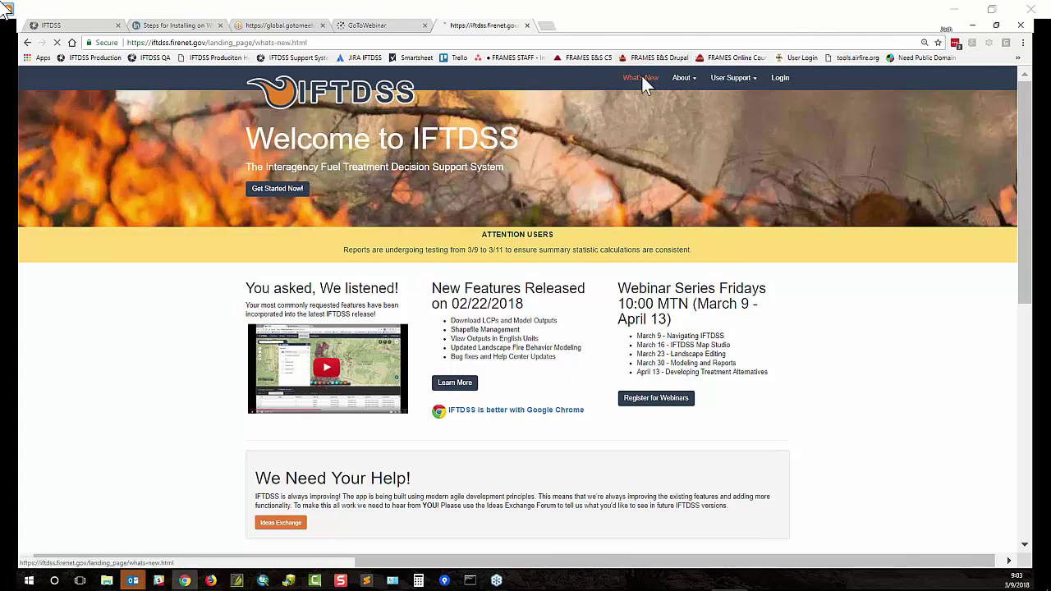
pyautogui.click(682, 80)
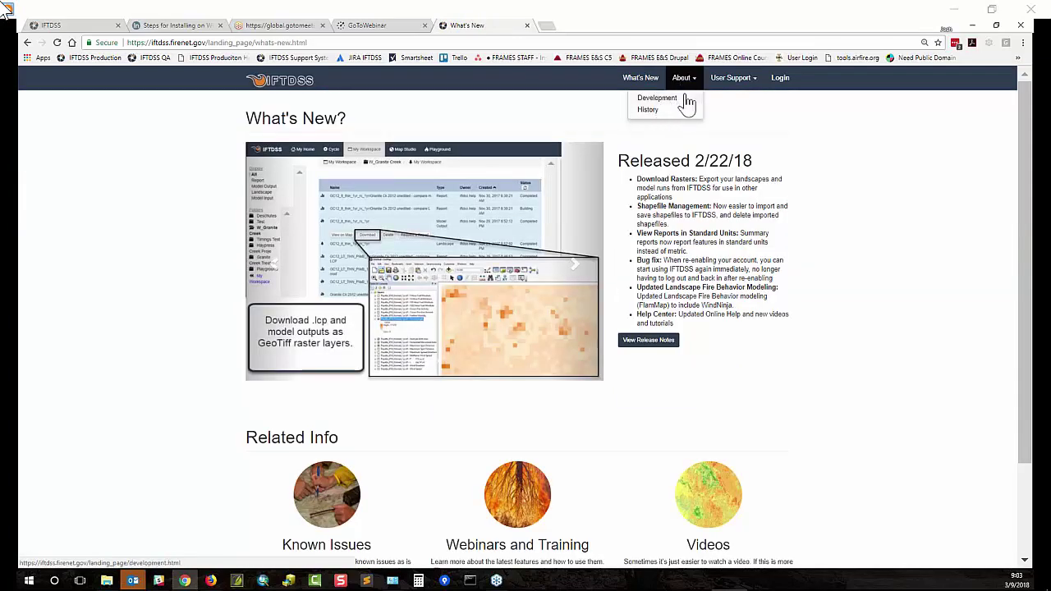
pyautogui.click(747, 87)
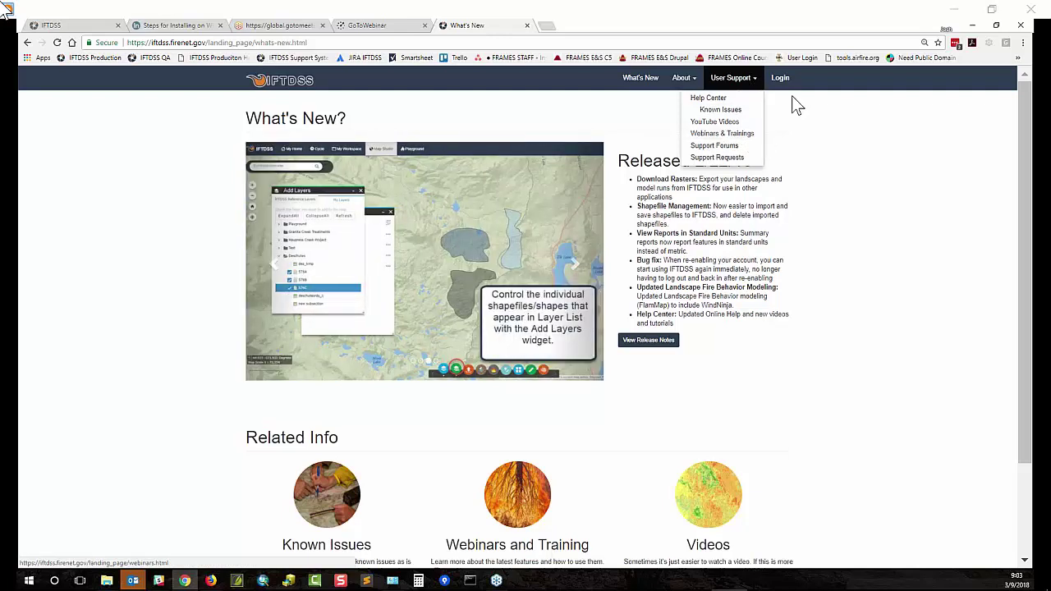
# - Sign in to IFTDSS with the prefilled account credentials
pyautogui.click(791, 87)
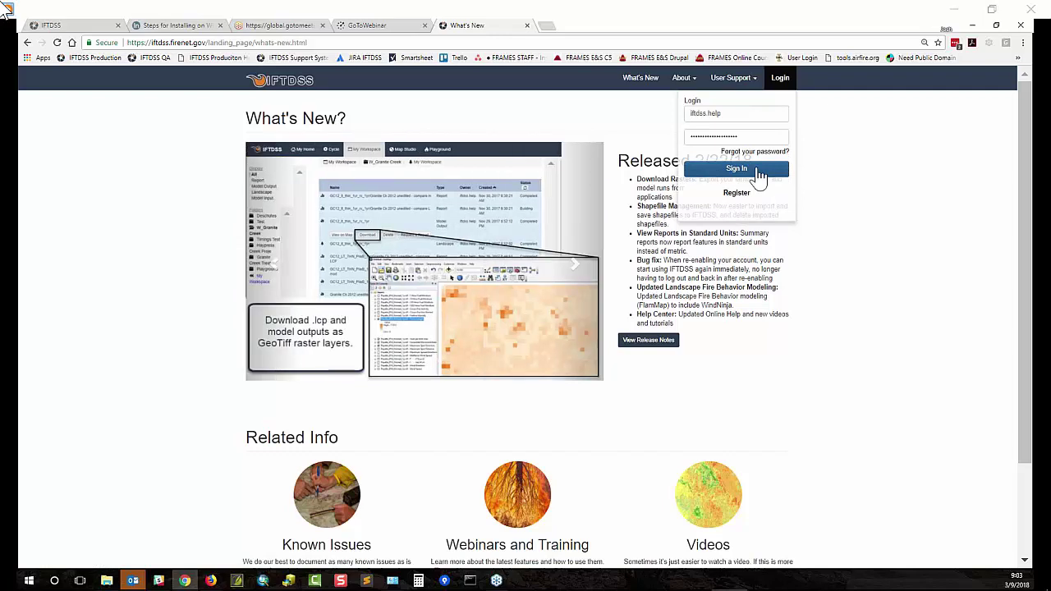
pyautogui.click(759, 170)
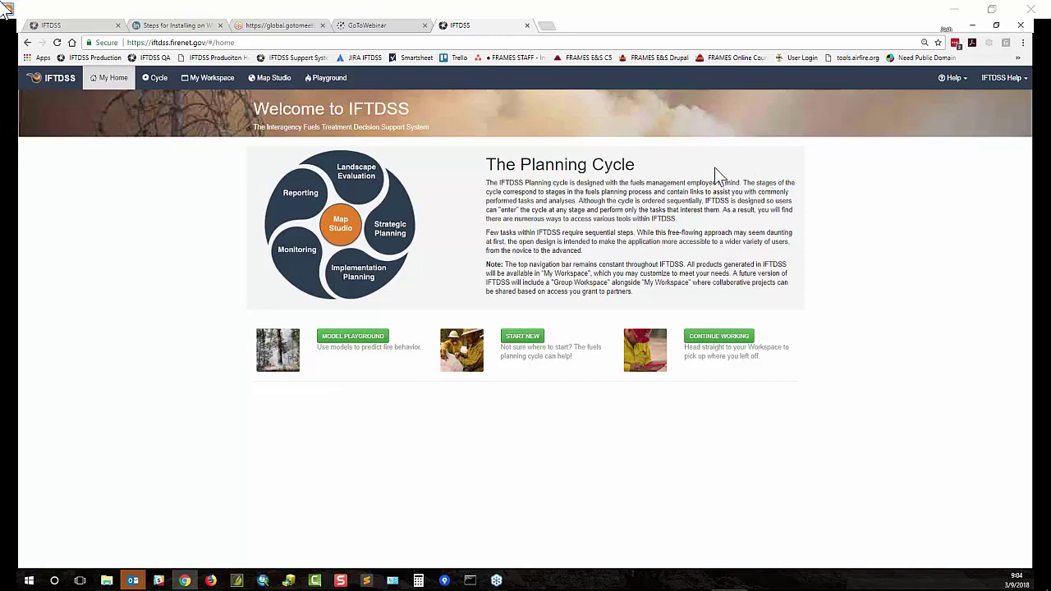
# - Review the planning cycle's Landscape Evaluation, Strategic Planning, Implementation Planning and Monitoring stages, including the Quantitative Risk task
pyautogui.click(157, 79)
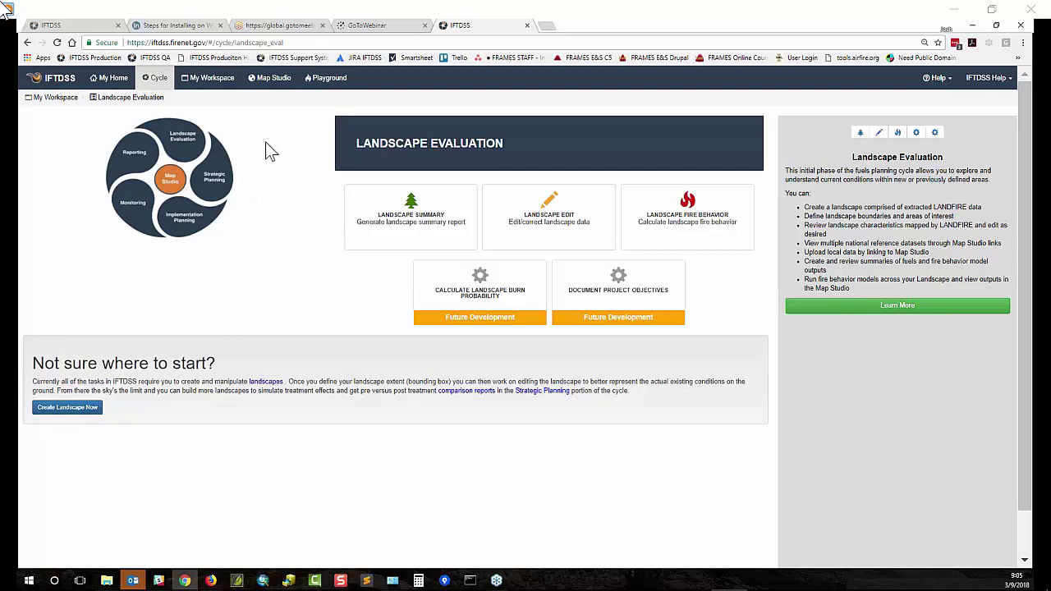
pyautogui.click(195, 148)
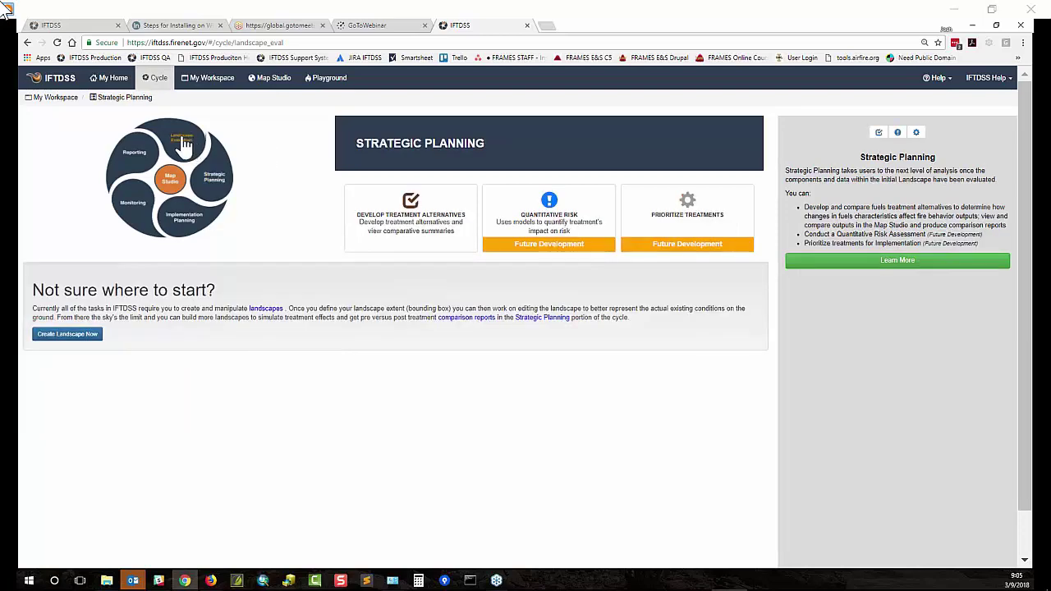
pyautogui.click(178, 141)
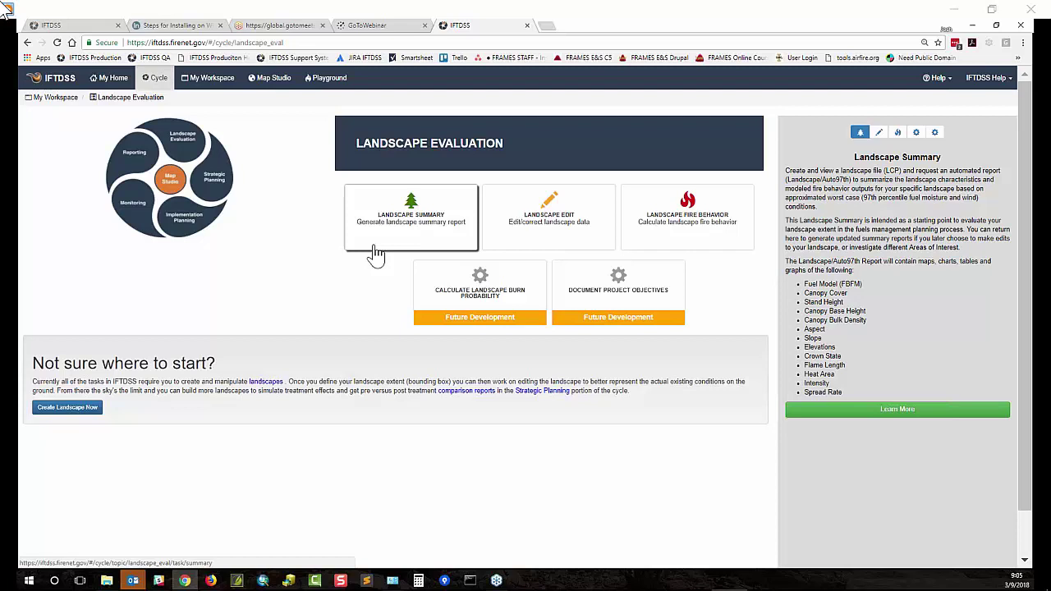
pyautogui.click(223, 197)
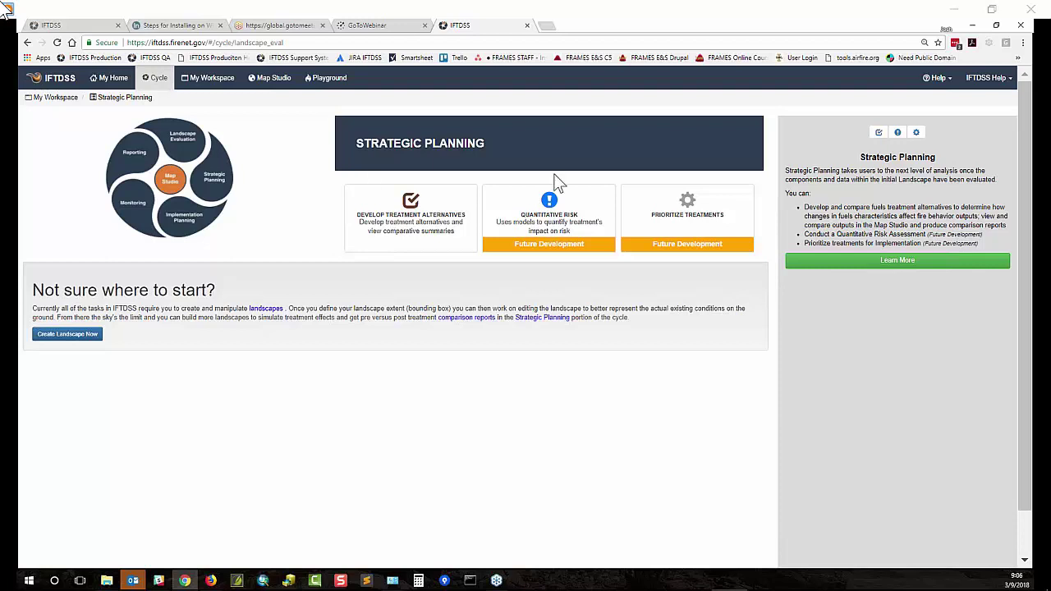
pyautogui.click(560, 206)
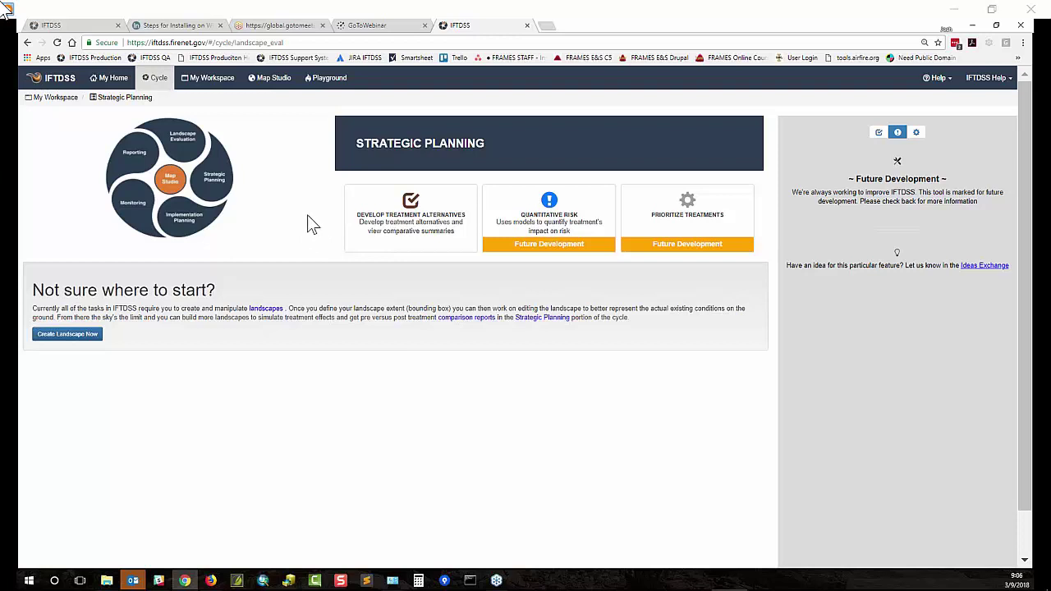
pyautogui.click(187, 228)
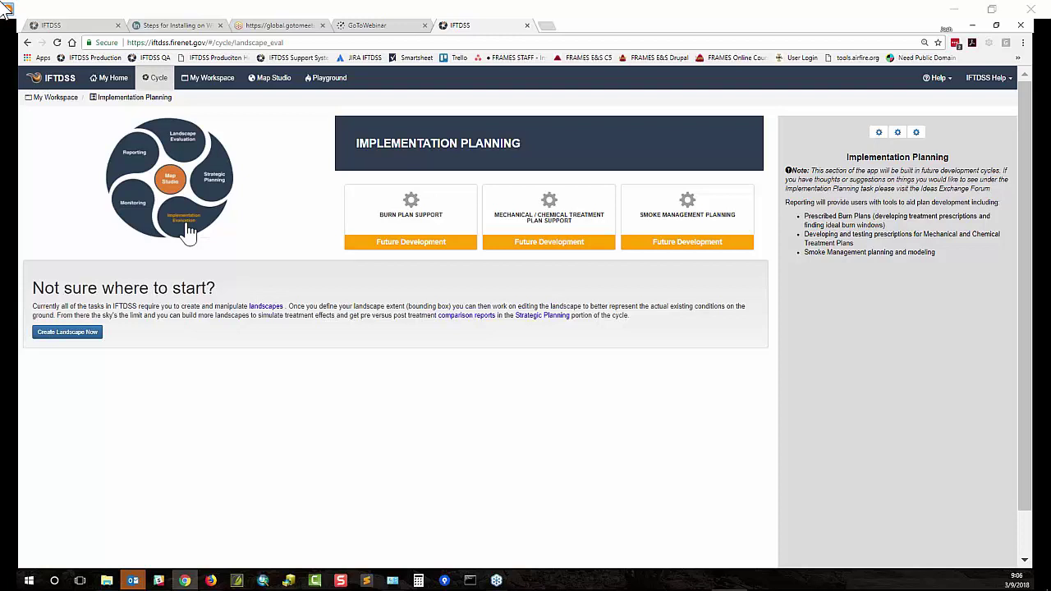
pyautogui.click(128, 215)
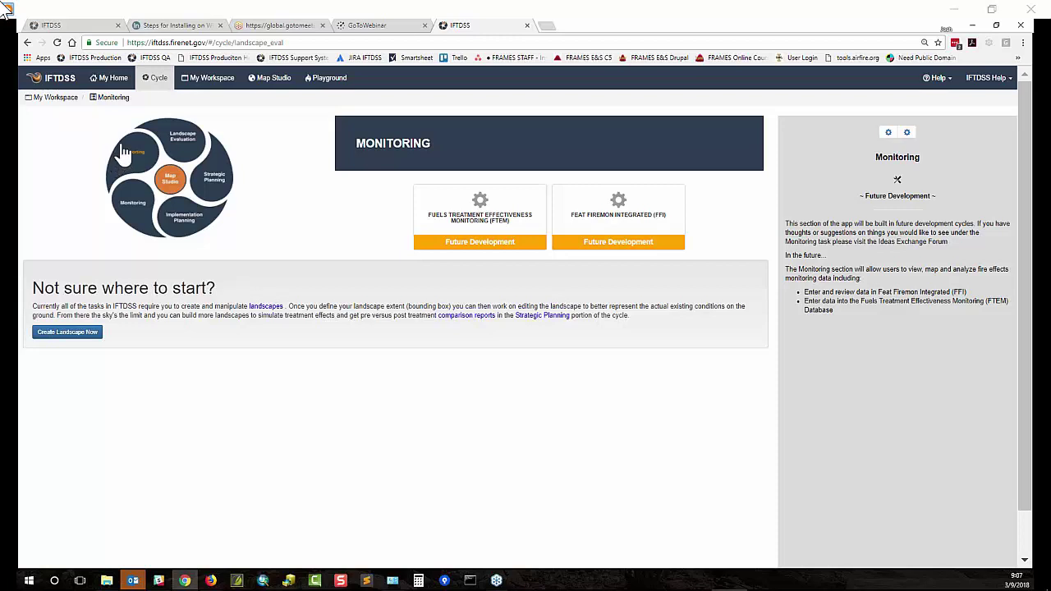
# - View the Landscape Summary task of the Landscape Evaluation stage, and return to the planning cycle overview
pyautogui.click(188, 139)
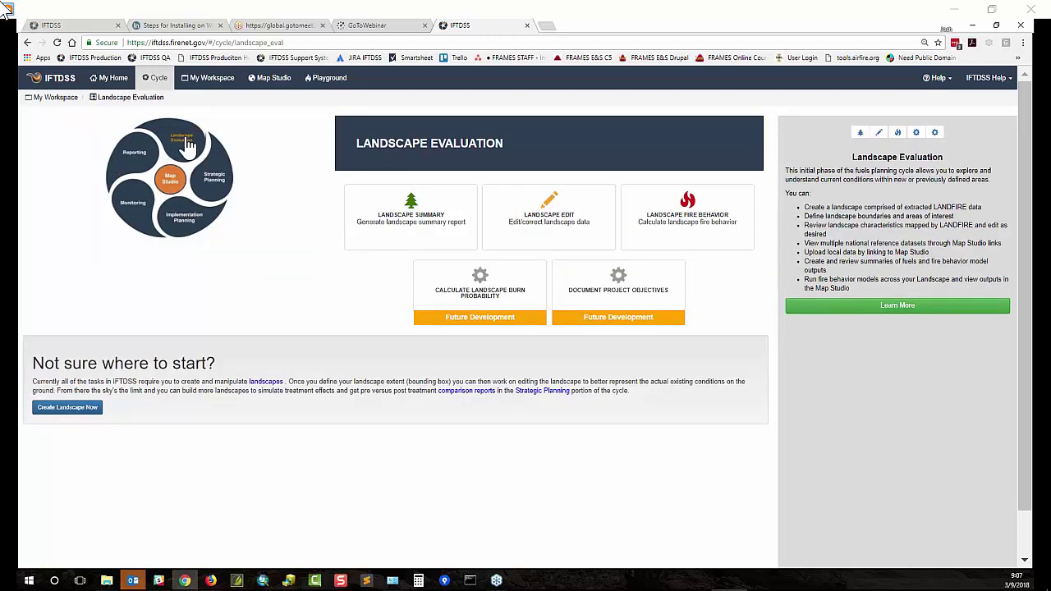
pyautogui.click(226, 177)
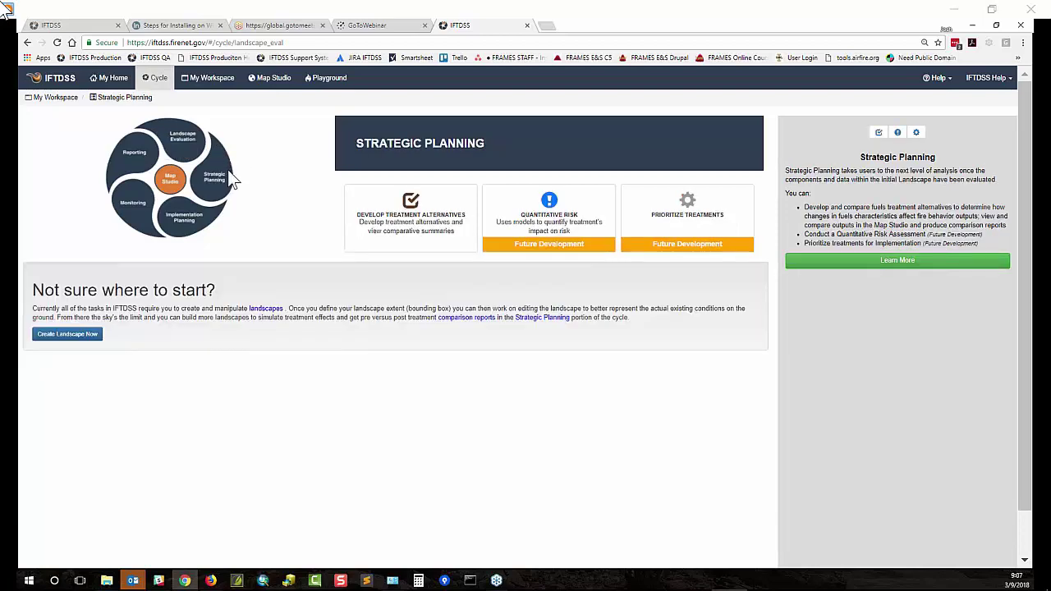
pyautogui.click(187, 141)
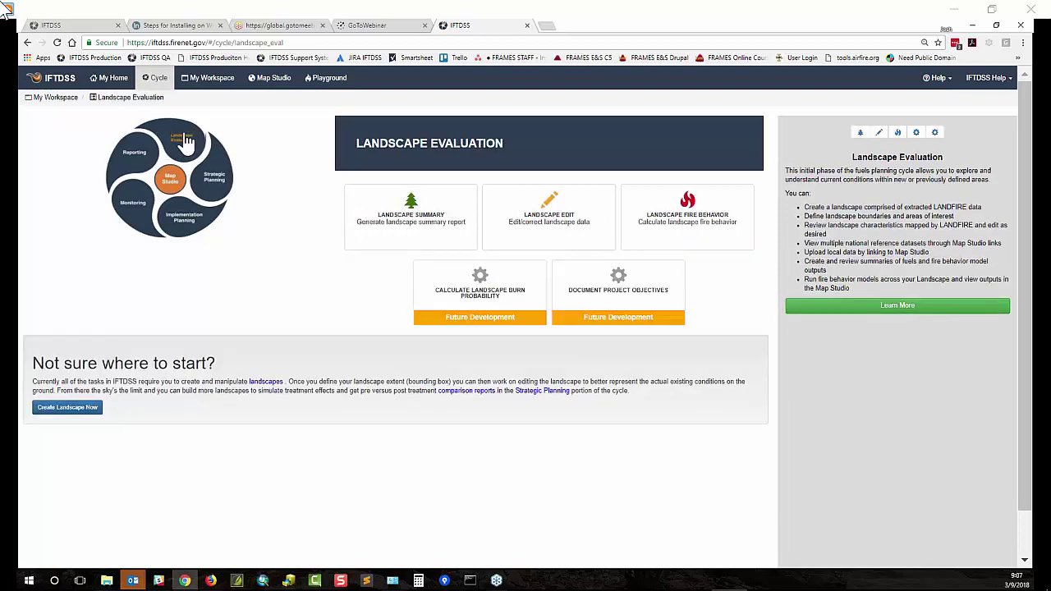
pyautogui.click(375, 233)
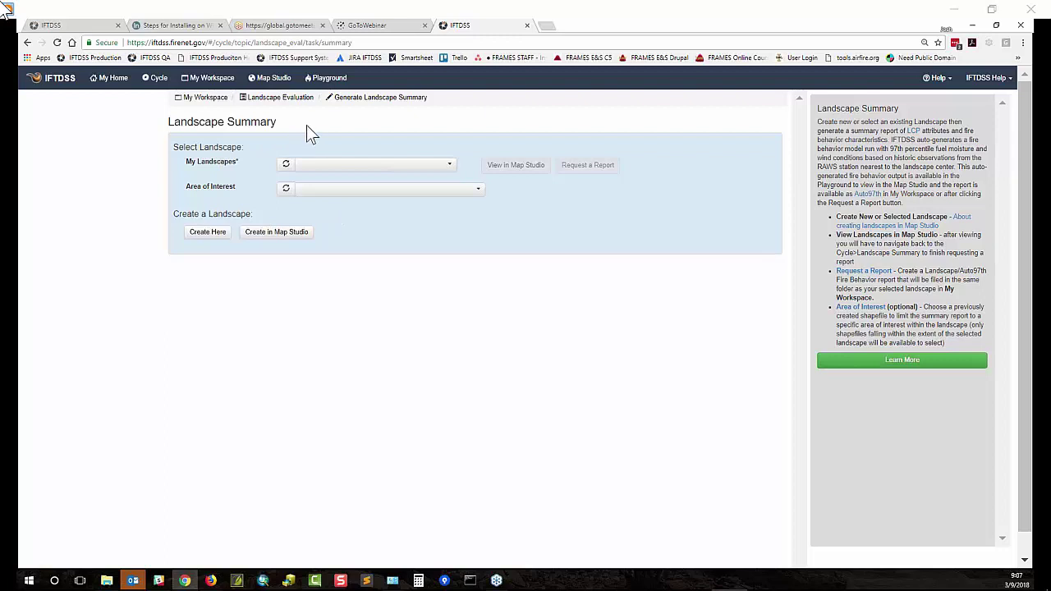
pyautogui.click(158, 86)
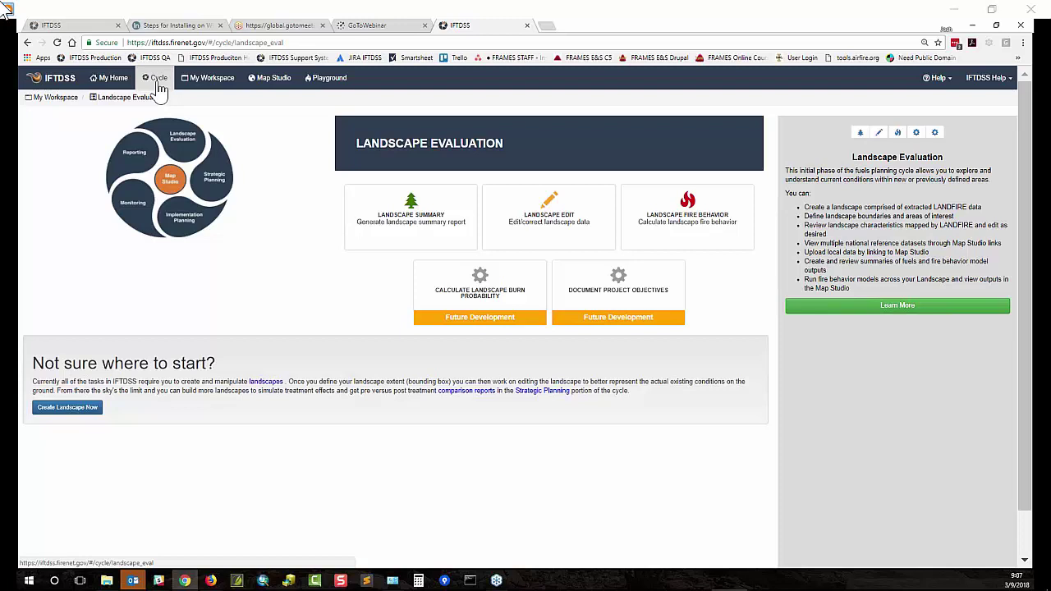
# - Open the Example folder in My Workspace to view its files
pyautogui.click(201, 82)
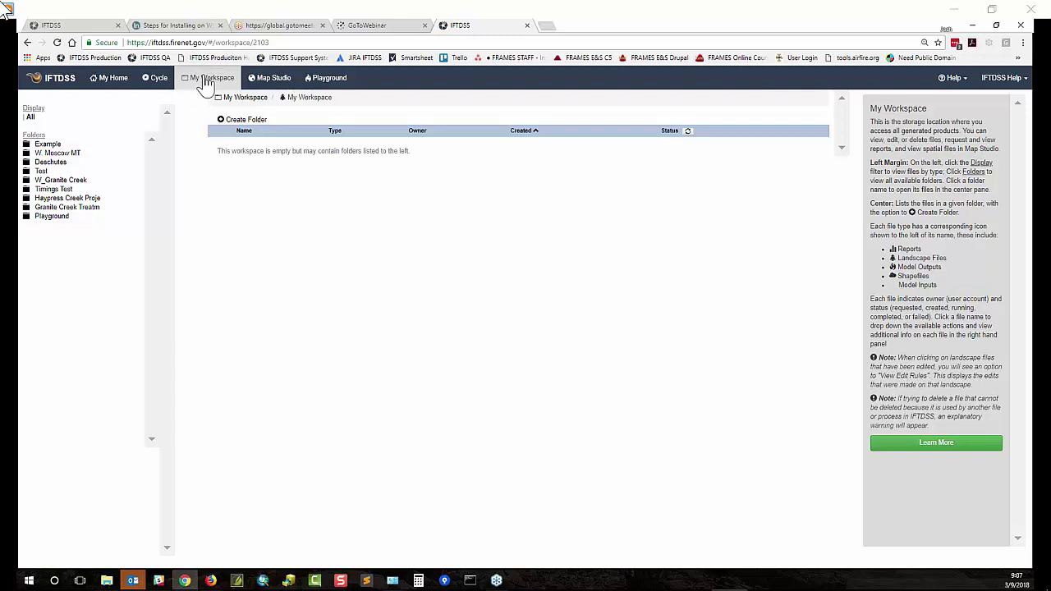
pyautogui.click(207, 82)
pyautogui.click(48, 144)
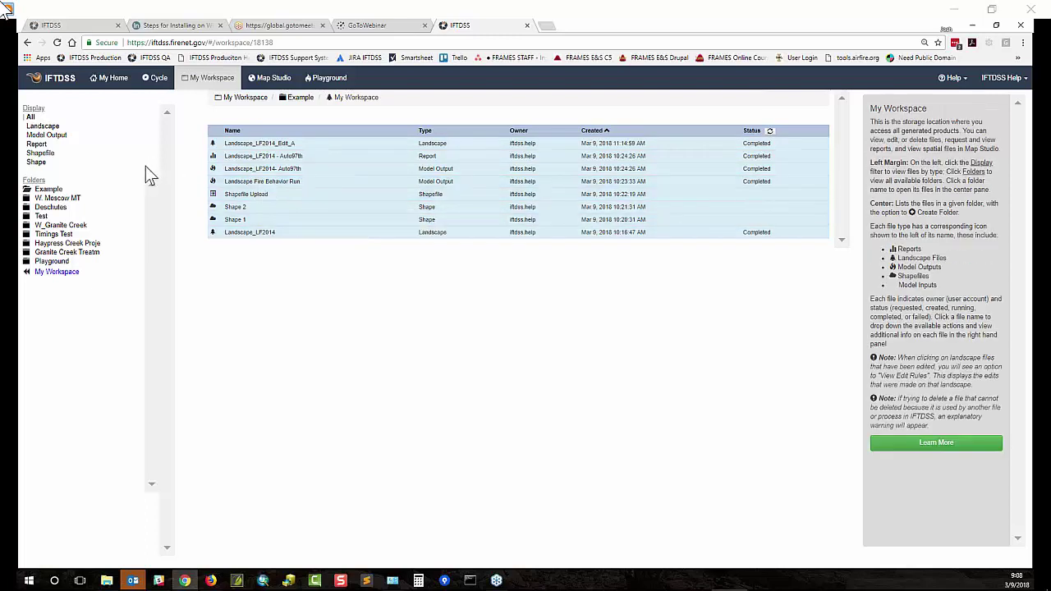
# - Open the W. Moscow MT folder and filter its files by Shape, Report, Landscape and Model Output in turn
pyautogui.click(63, 201)
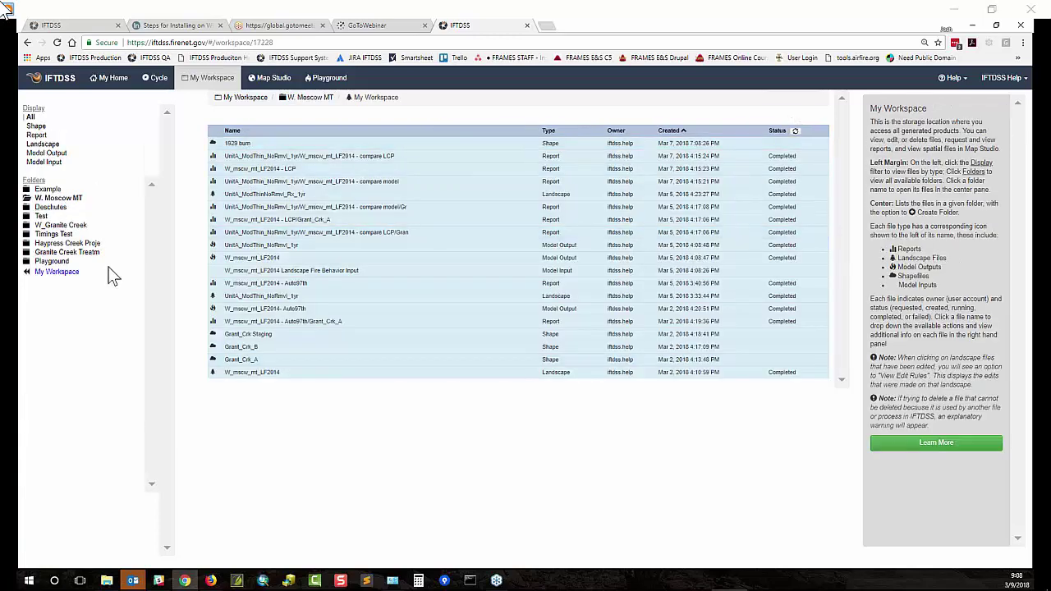
pyautogui.click(40, 126)
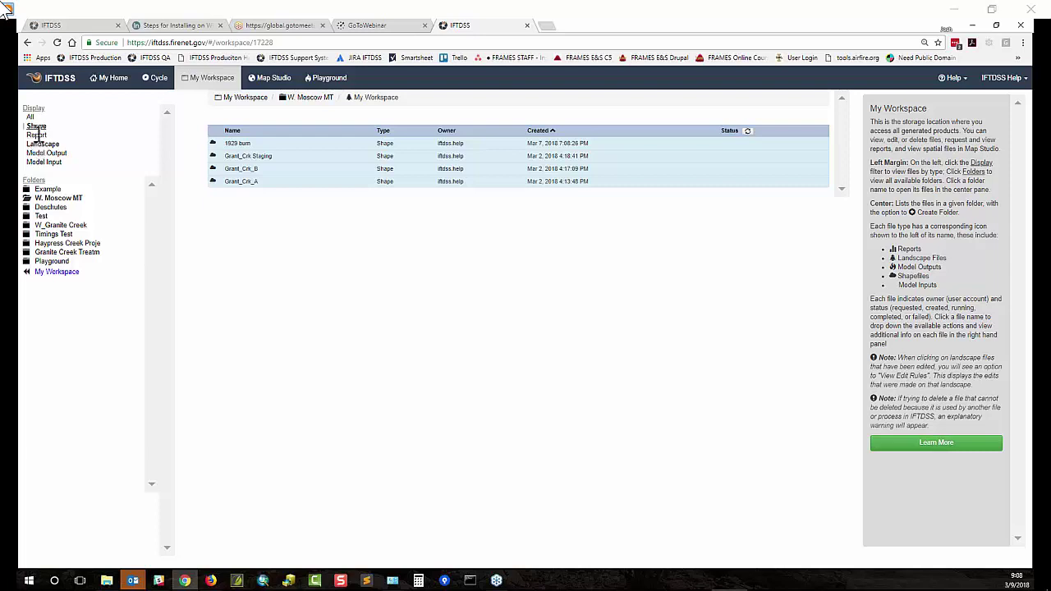
pyautogui.click(37, 135)
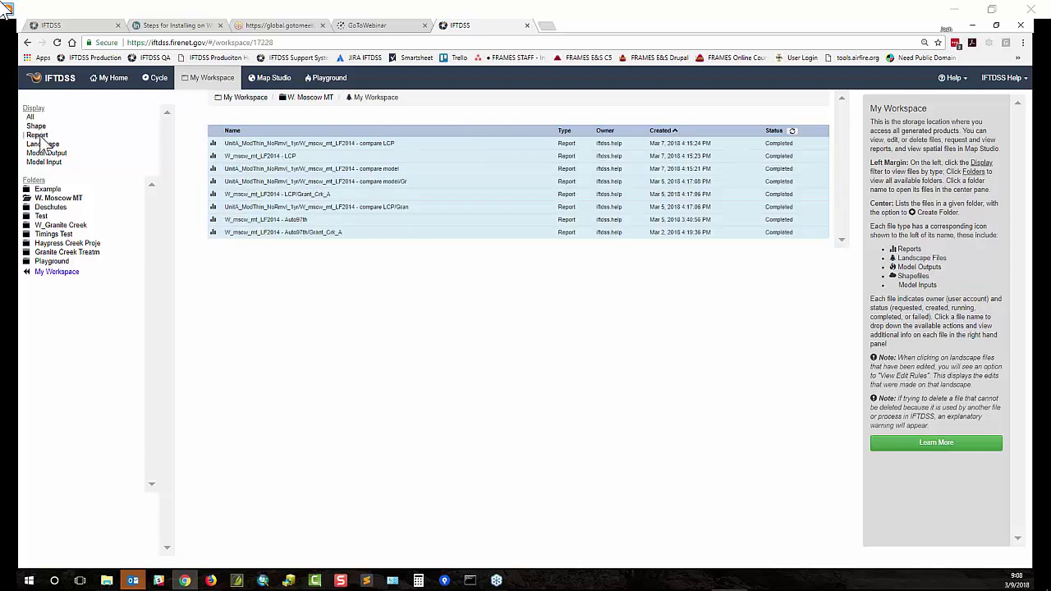
pyautogui.click(43, 145)
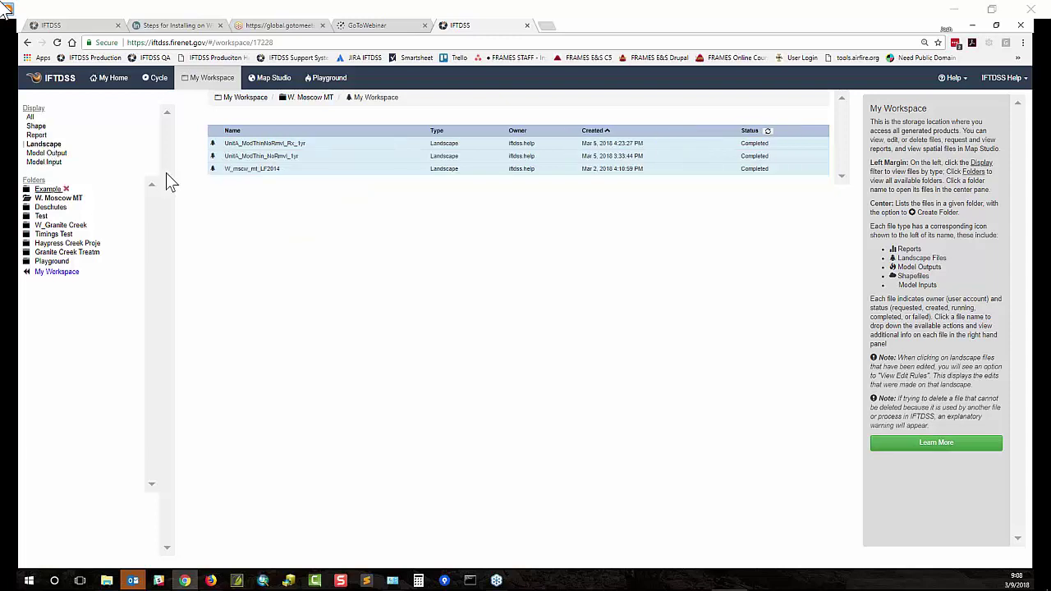
pyautogui.click(58, 153)
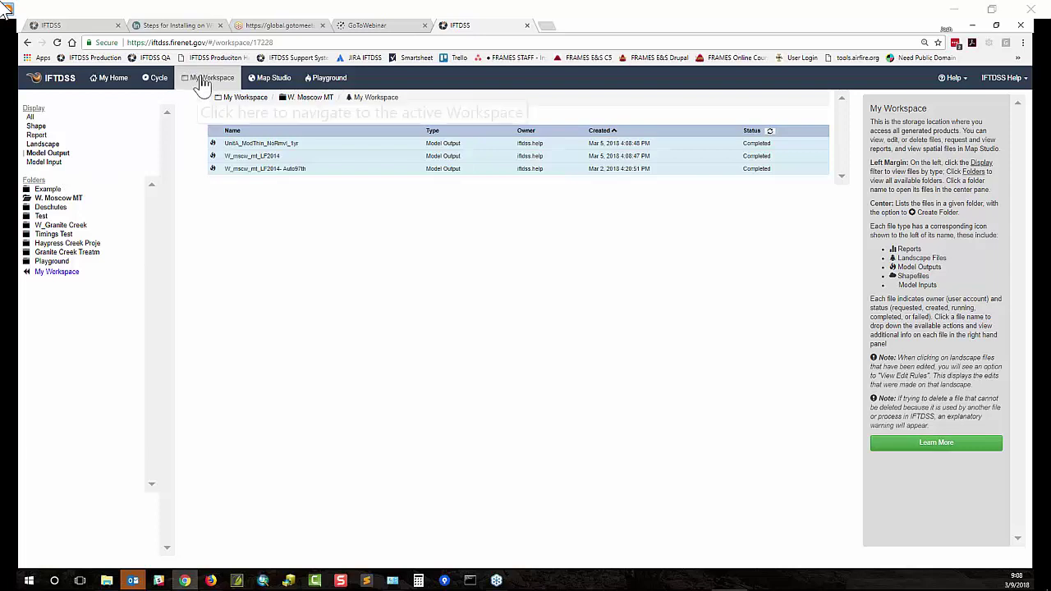
# - View the edit rules applied to the Landscape_LF2014_Edit_A landscape in the Example folder, and close them
pyautogui.click(48, 189)
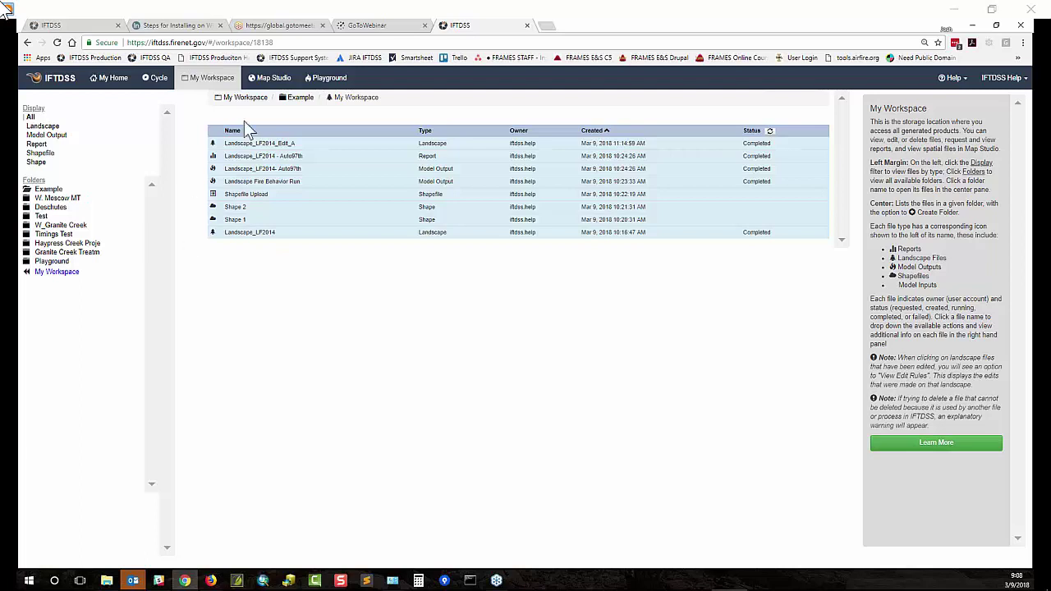
pyautogui.click(303, 143)
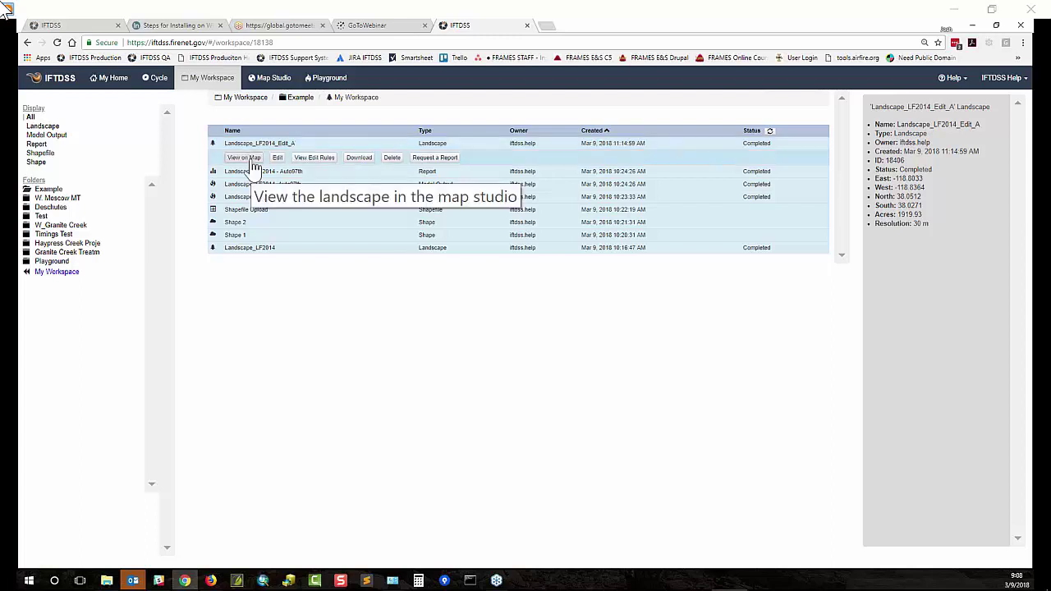
pyautogui.click(312, 159)
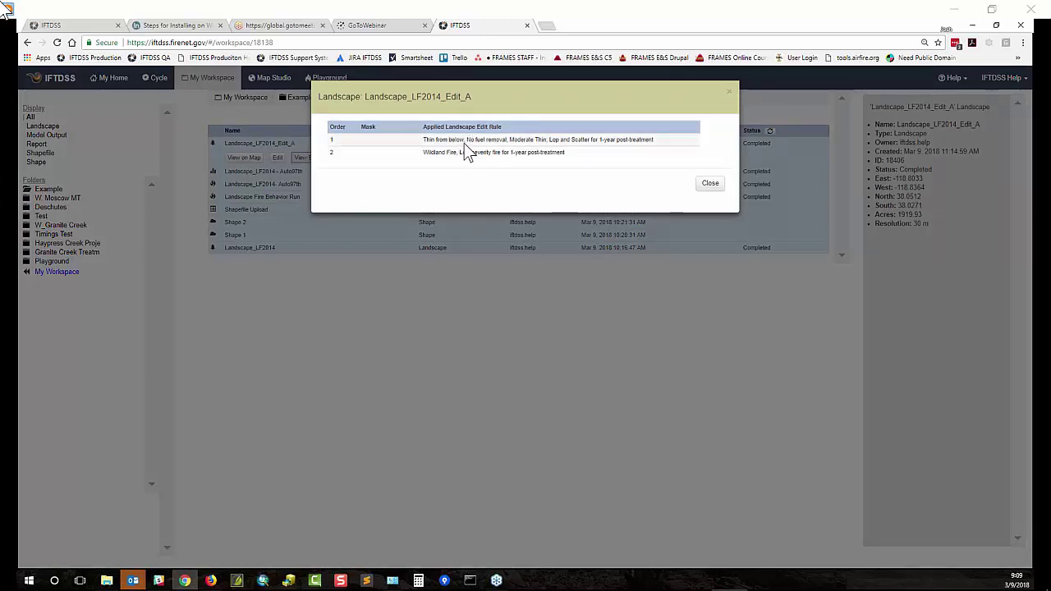
pyautogui.click(713, 185)
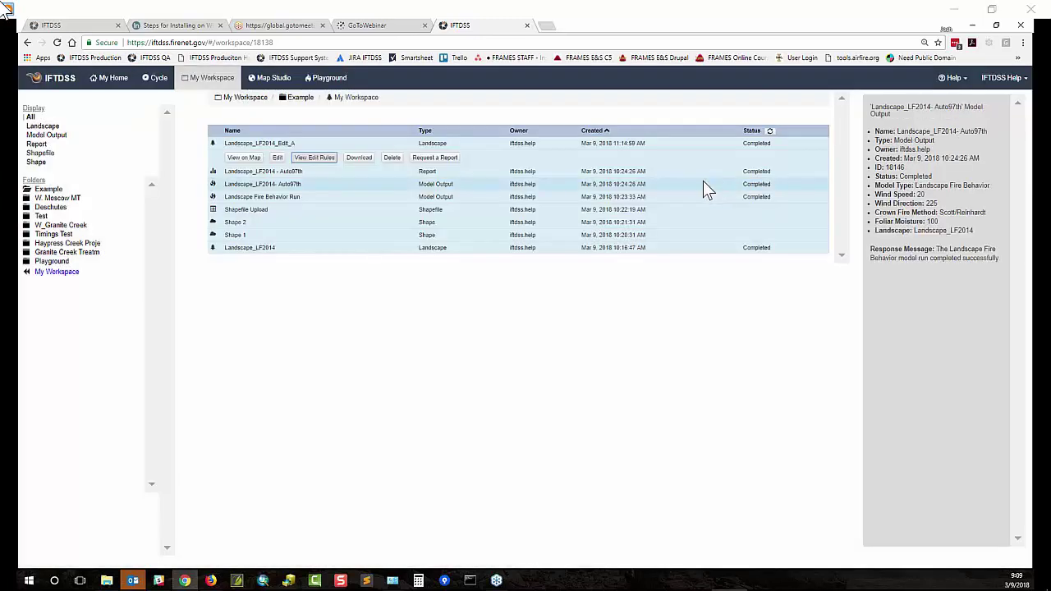
# - Inspect the file download options for the Landscape_LF2014_Edit_A landscape, and dismiss them without downloading
pyautogui.click(367, 166)
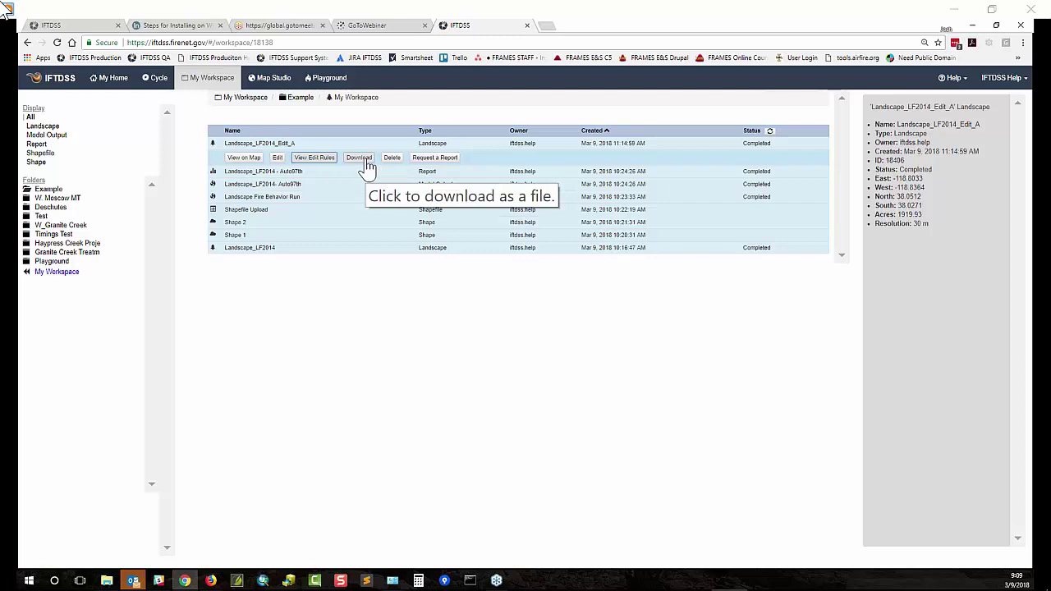
pyautogui.click(361, 157)
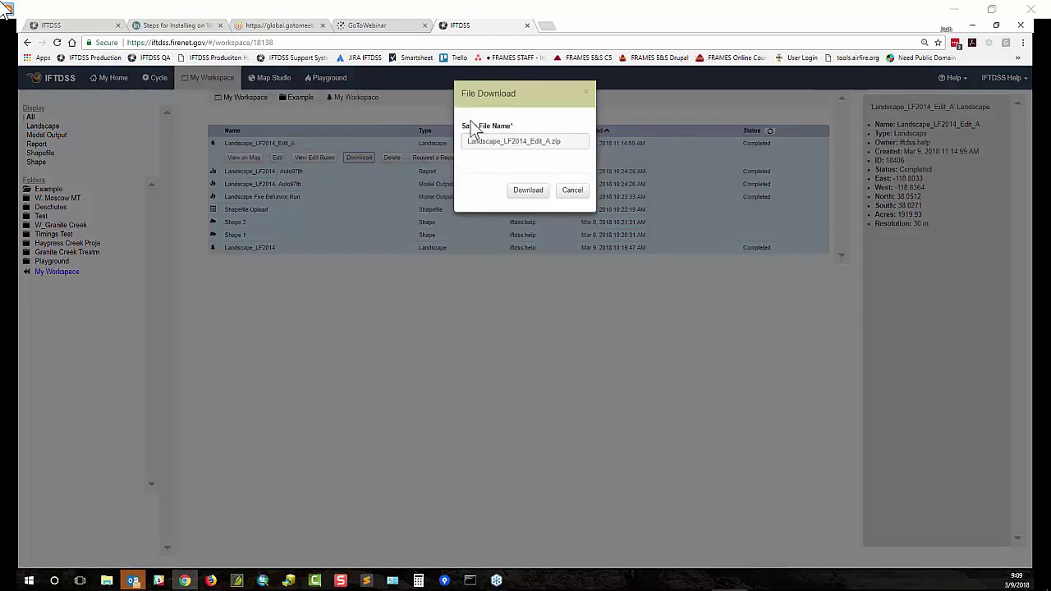
pyautogui.click(572, 191)
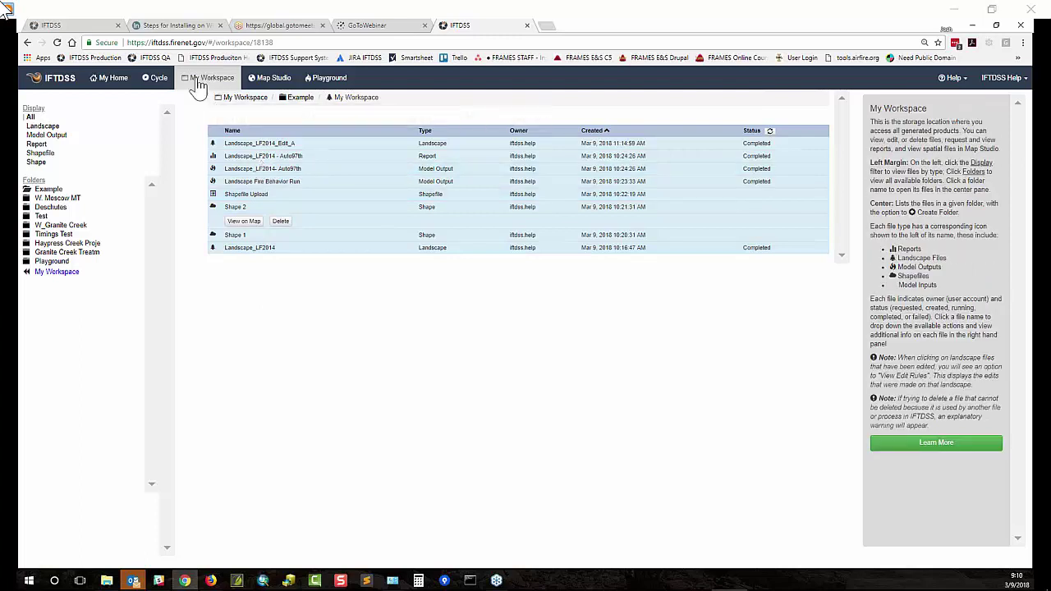
# - View the model runs in My Modeling Playground, switching briefly to My Workspace and returning to the run list
pyautogui.click(328, 78)
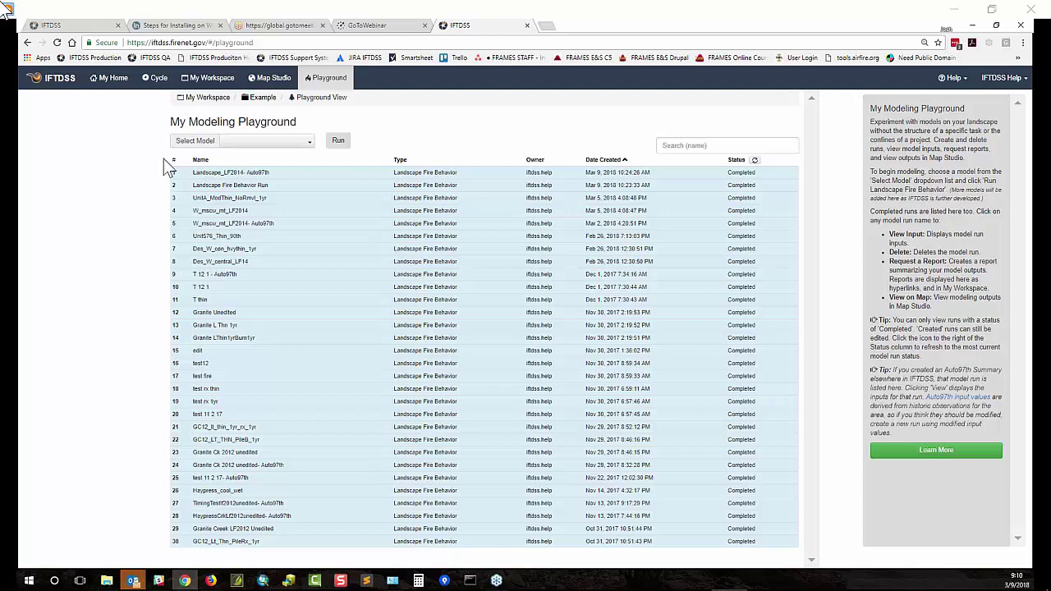
pyautogui.click(205, 82)
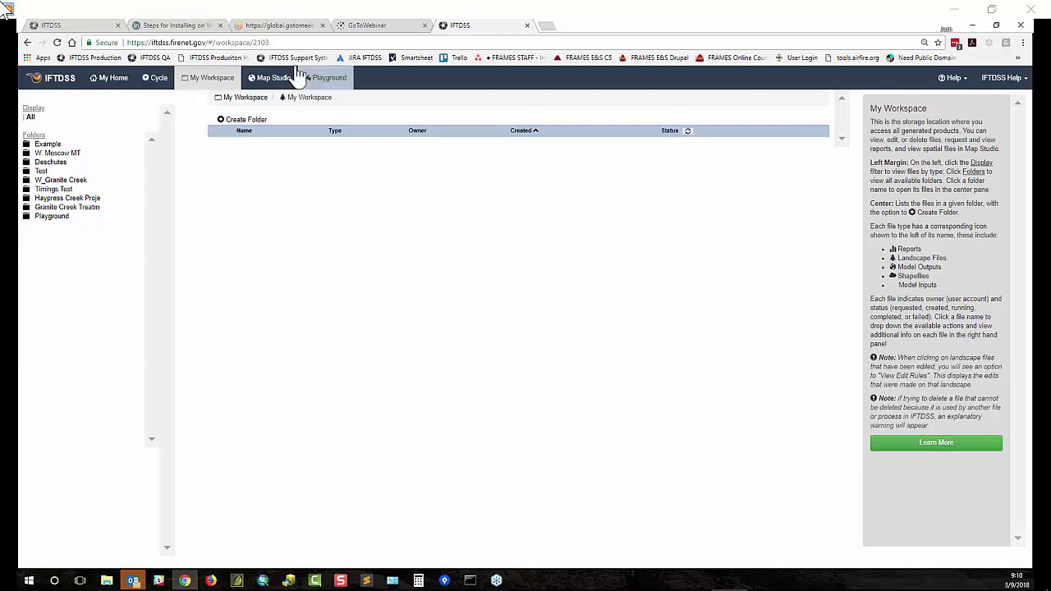
pyautogui.click(326, 80)
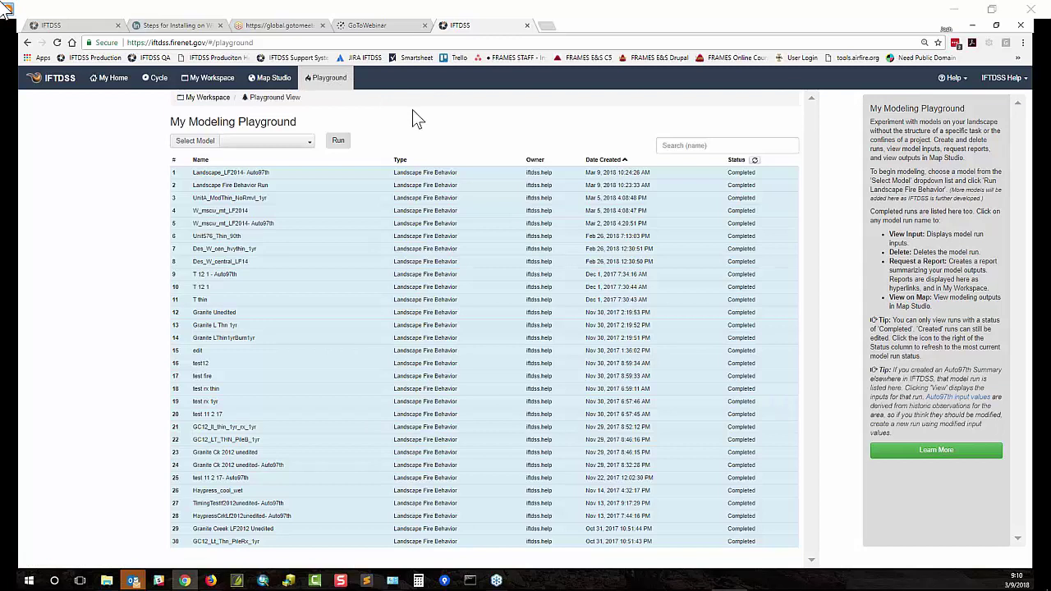
# - Start a new Landscape Fire Behavior run and expand its Wind, Crown Fire Inputs and Initial Fuel Moisture sections
pyautogui.click(297, 140)
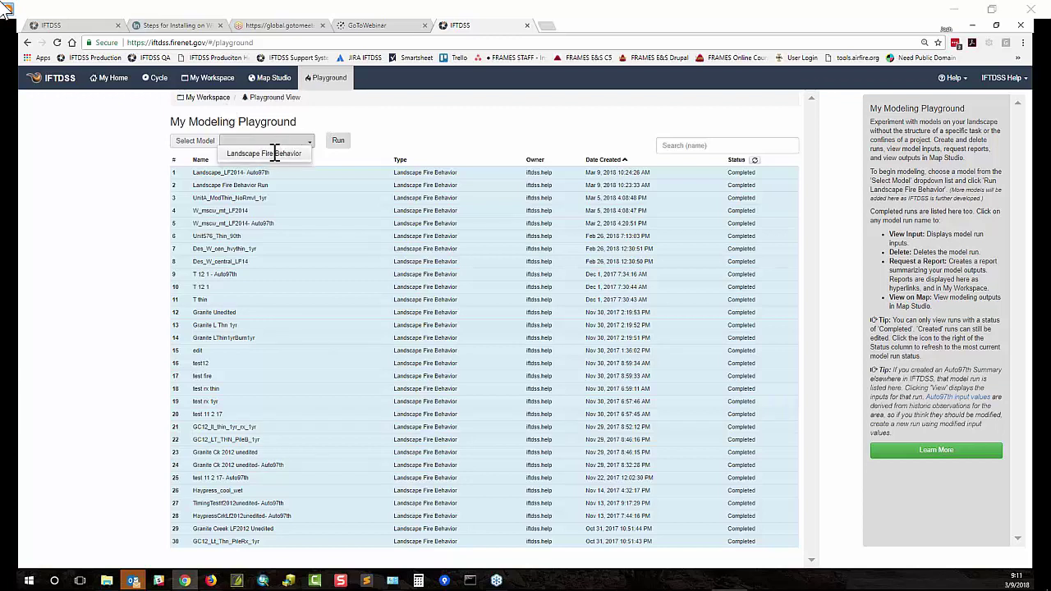
pyautogui.click(275, 154)
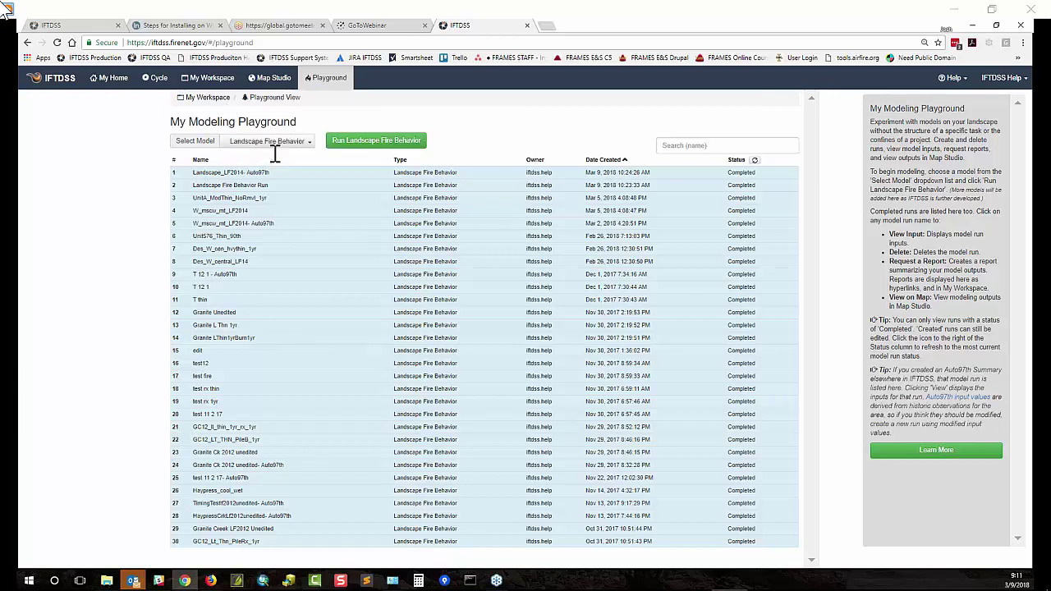
pyautogui.click(376, 141)
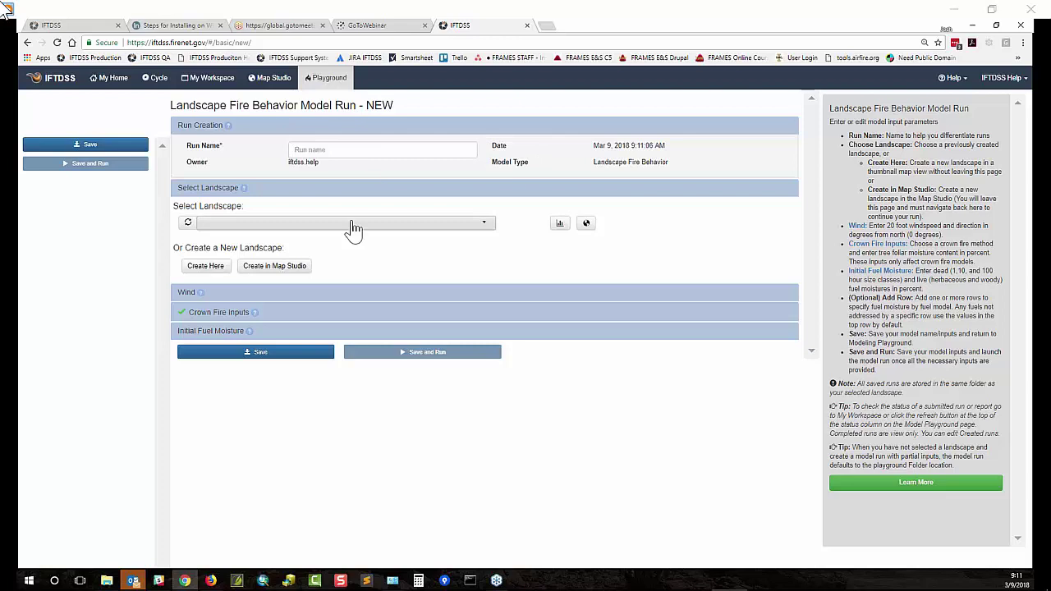
pyautogui.click(188, 296)
pyautogui.click(204, 345)
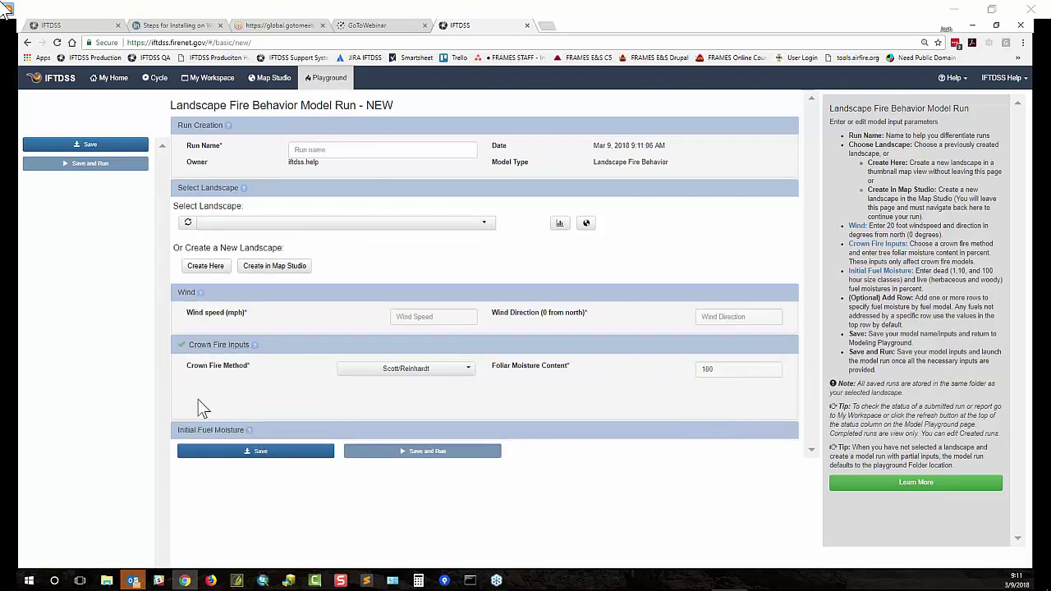
pyautogui.click(197, 428)
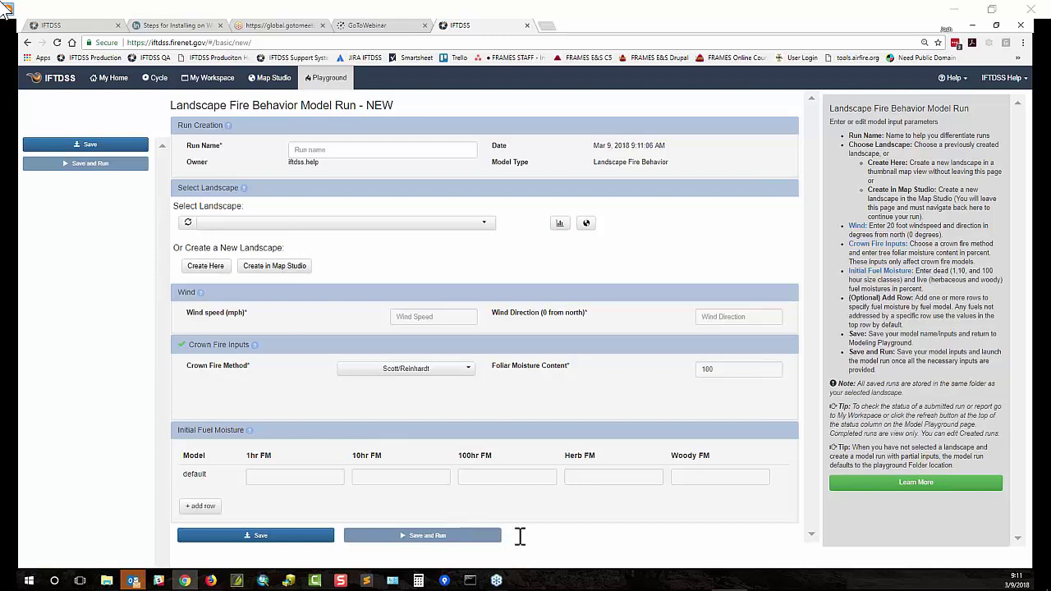
# - Open Map Studio with the Layer List and Landscape Tools displayed, placing Landscape Tools partly over the Layer List
pyautogui.click(282, 82)
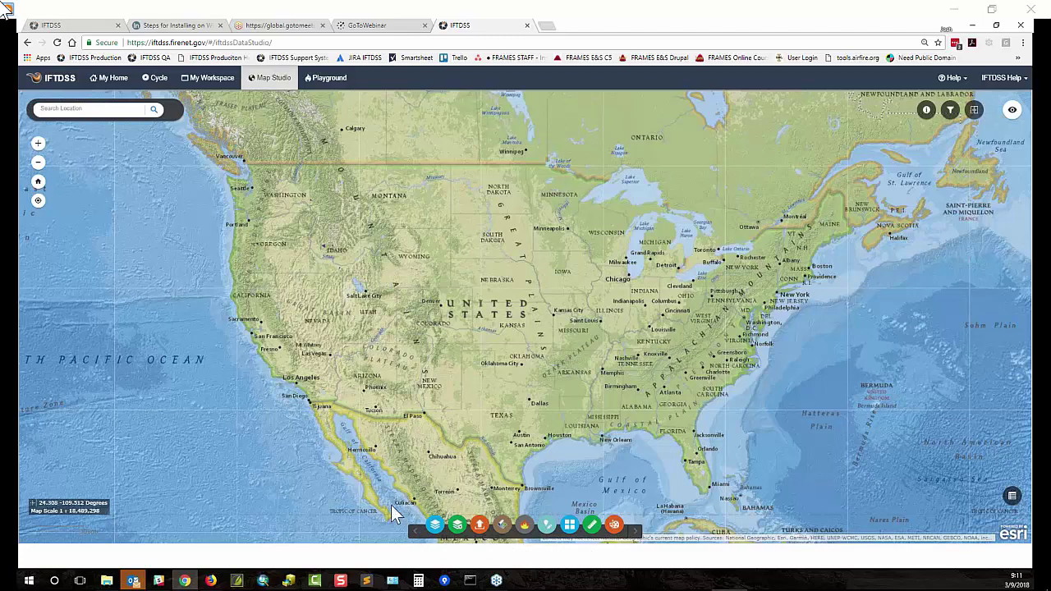
pyautogui.click(436, 530)
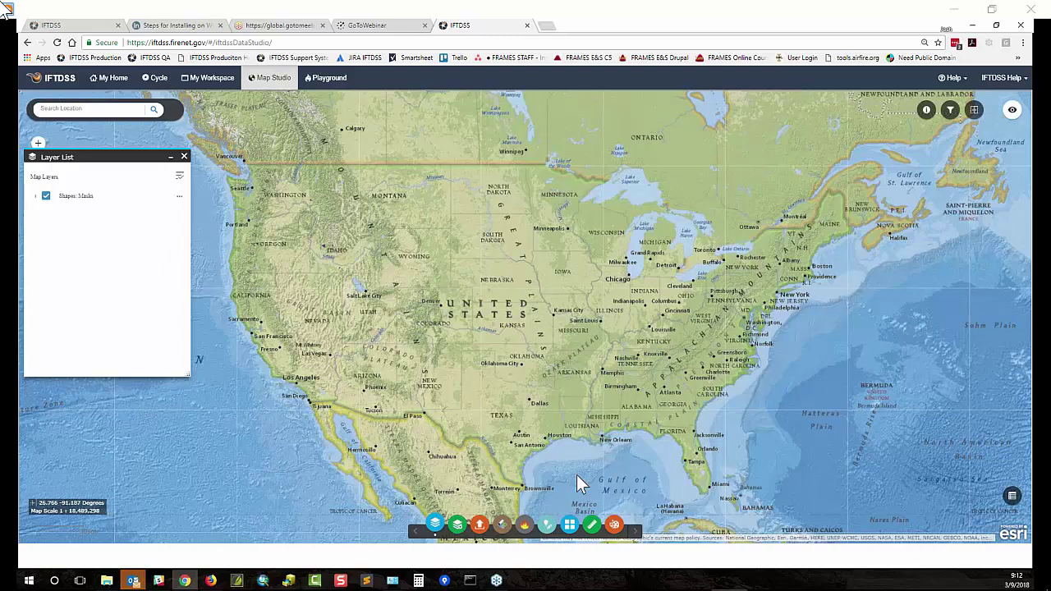
pyautogui.click(504, 525)
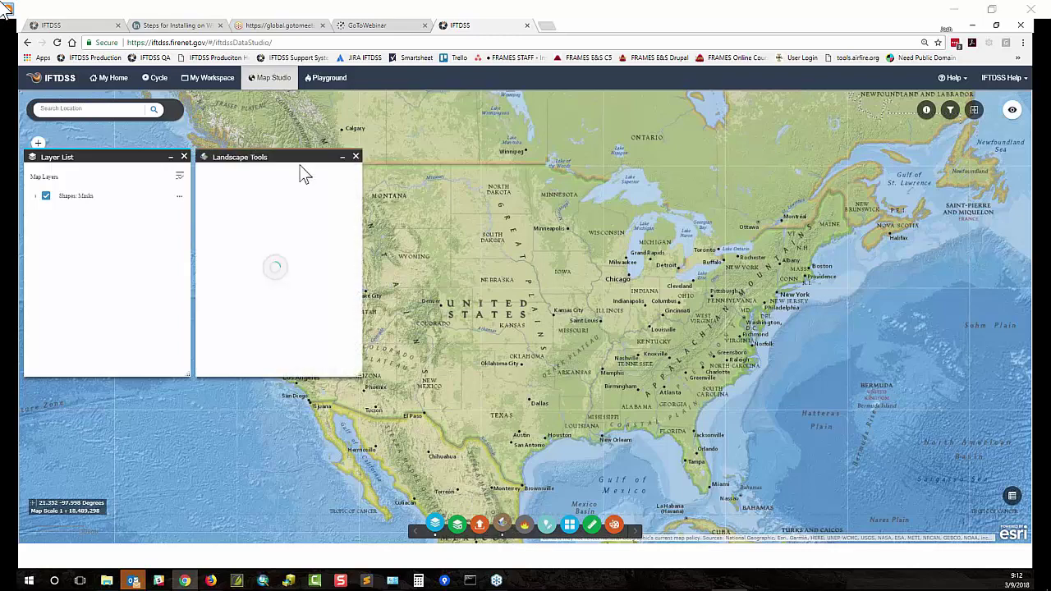
pyautogui.moveTo(279, 154); pyautogui.dragTo(191, 212)
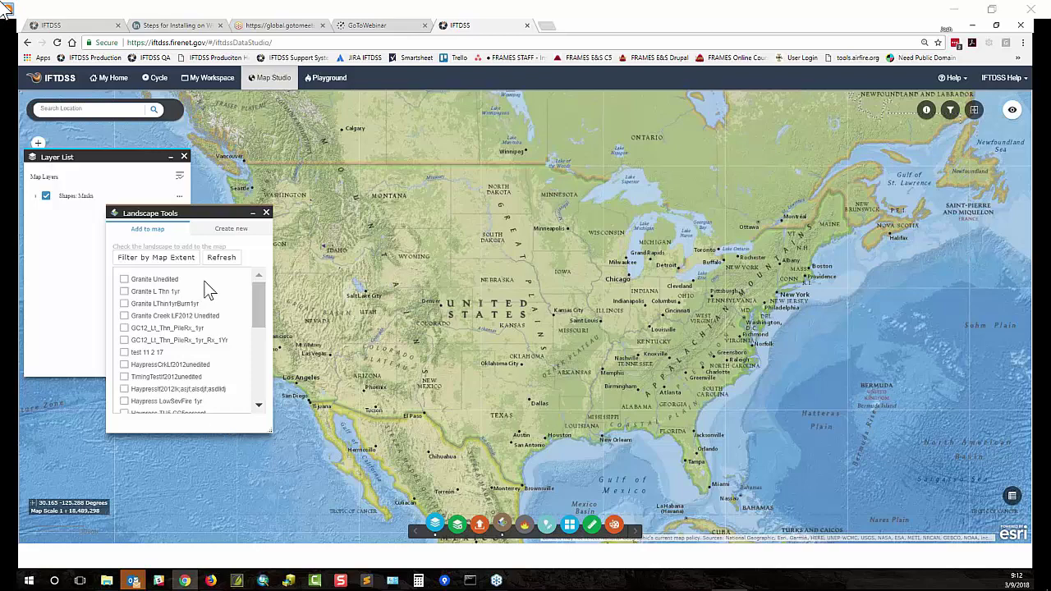
# - Filter the available landscapes by a map extent covering the Moscow, Lewiston and Orofino area
pyautogui.moveTo(377, 222); pyautogui.dragTo(546, 265)
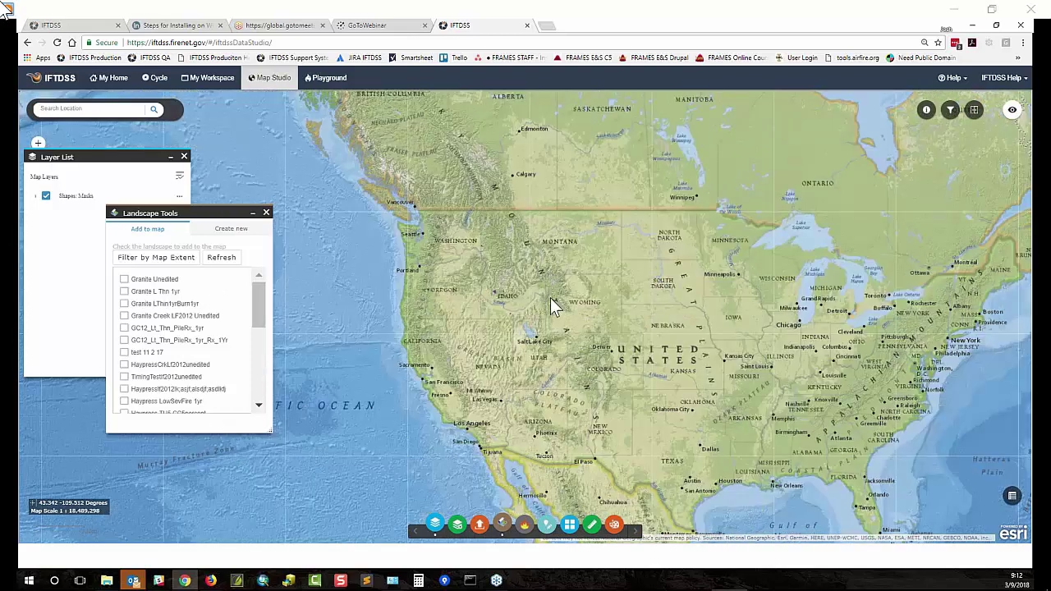
pyautogui.moveTo(463, 239); pyautogui.dragTo(501, 259)
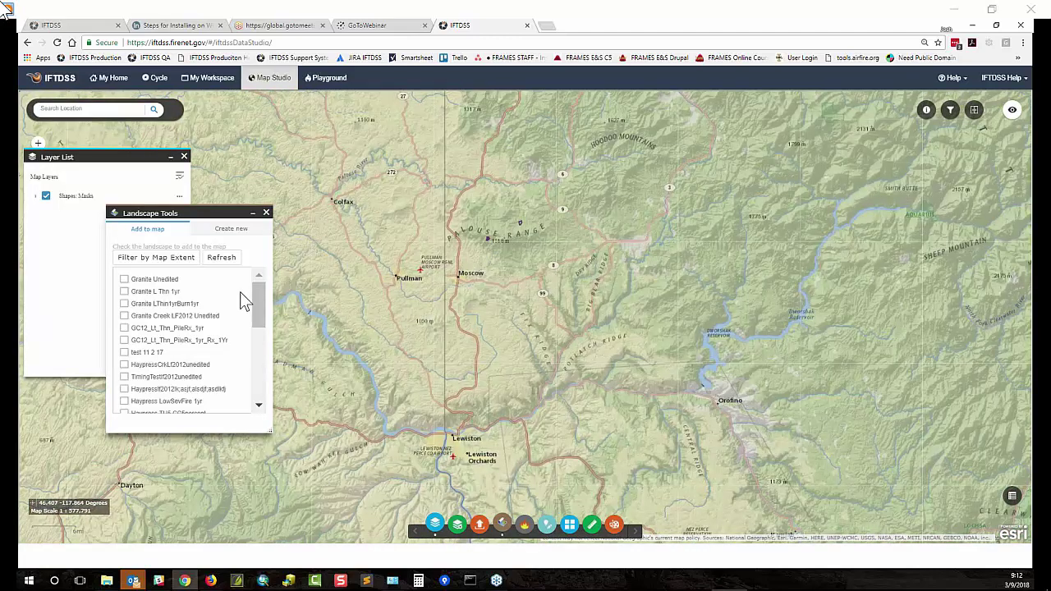
pyautogui.click(165, 258)
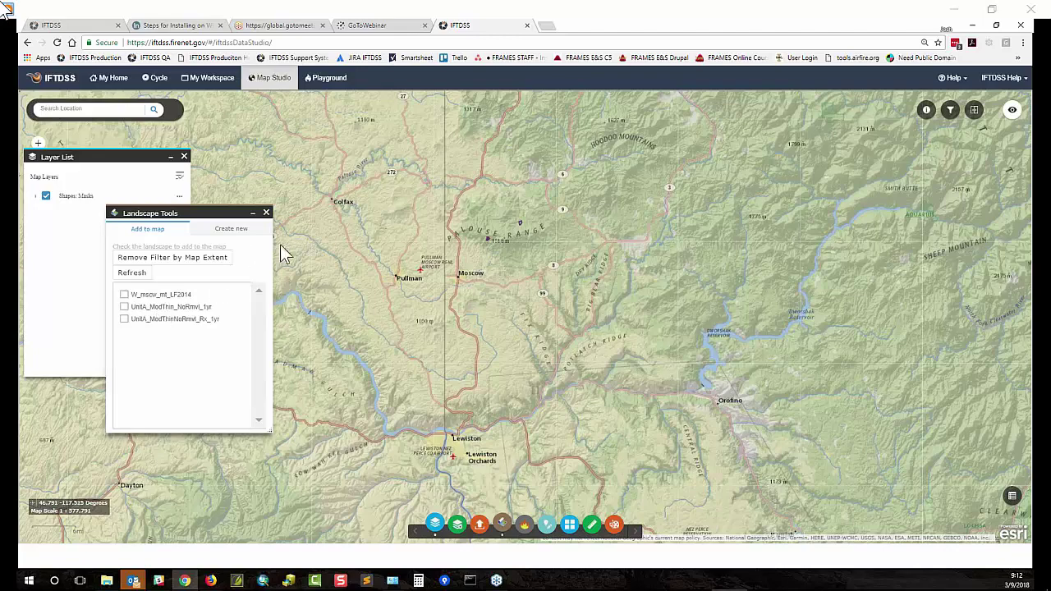
# - Draw a rectangular extent of about 251,000 acres east of Moscow for a new landscape
pyautogui.click(252, 230)
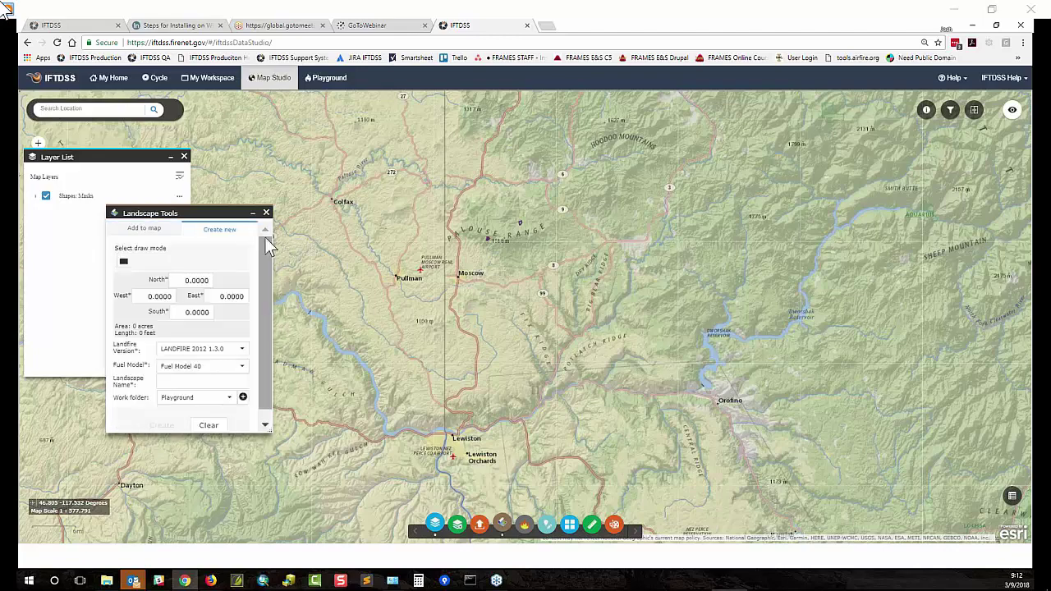
pyautogui.scroll(-1, 270, 261)
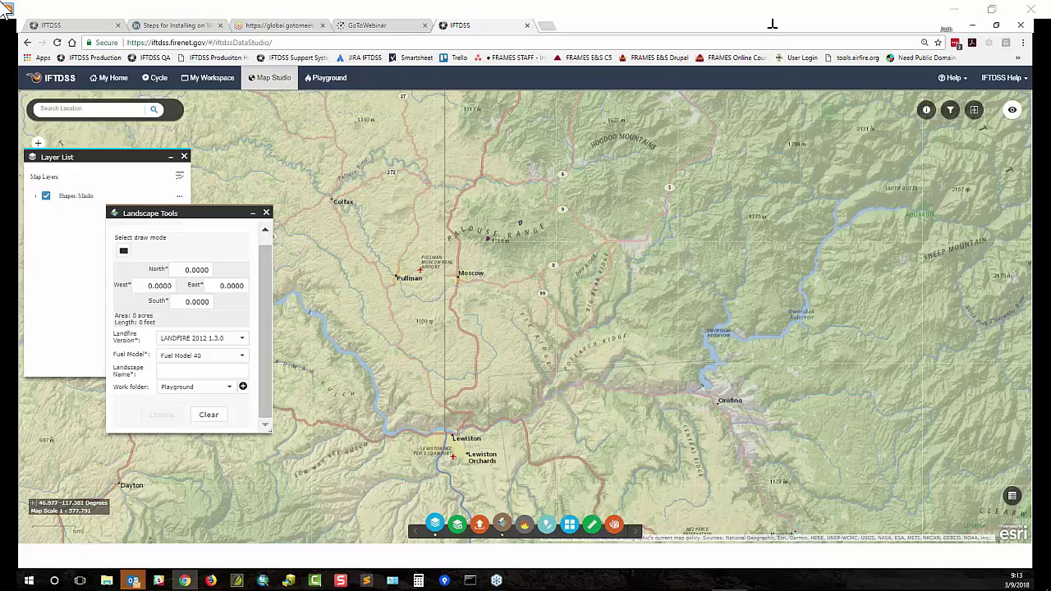
pyautogui.click(243, 343)
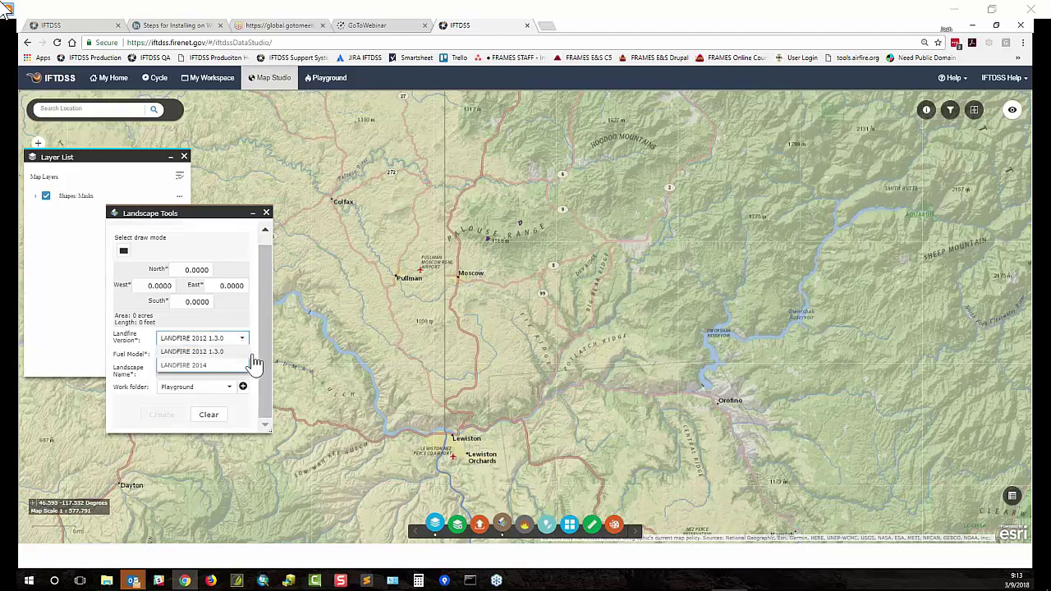
pyautogui.click(123, 250)
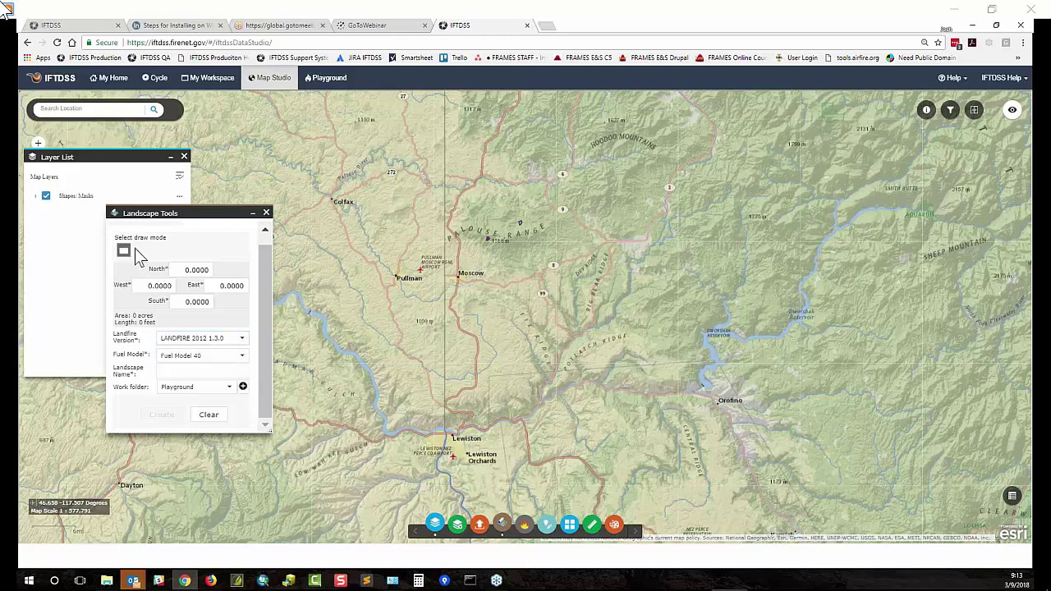
pyautogui.moveTo(549, 197)
pyautogui.mouseDown()
pyautogui.moveTo(573, 272)
pyautogui.moveTo(737, 287)
pyautogui.moveTo(737, 308)
pyautogui.mouseUp()
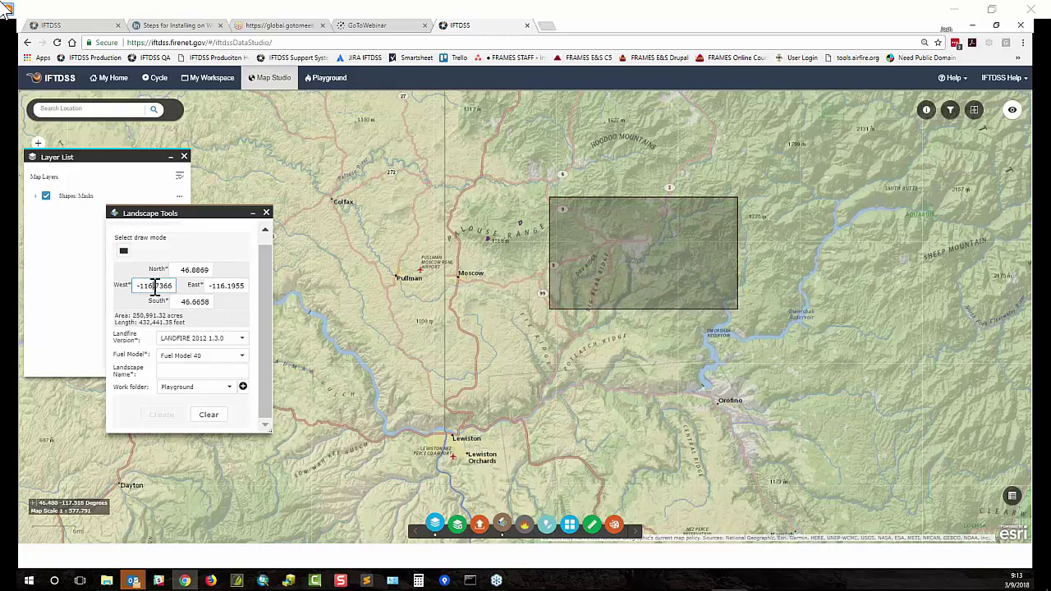
pyautogui.click(183, 271)
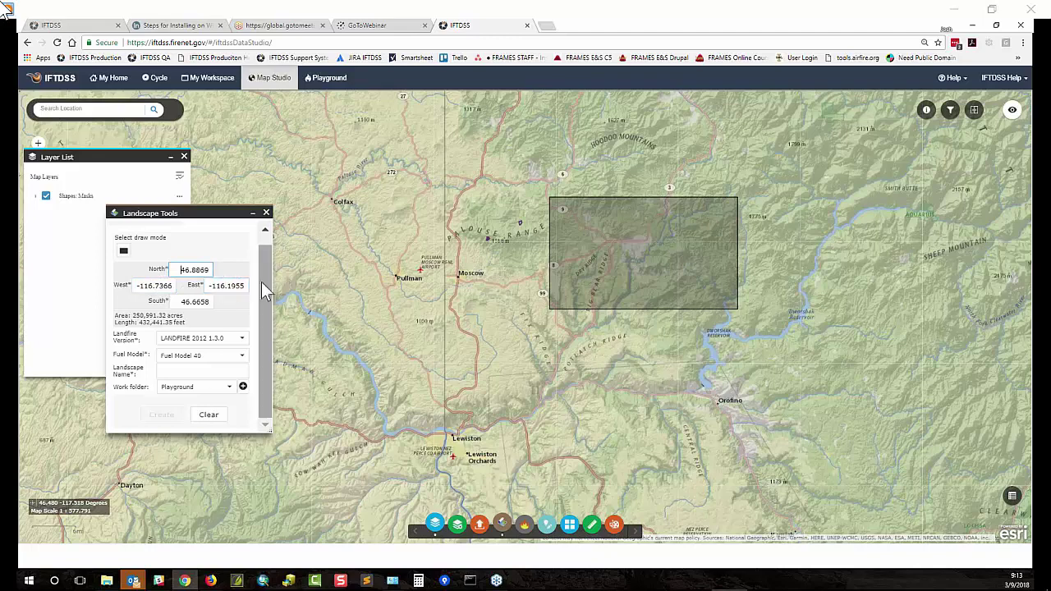
# - Choose LANDFIRE 2014 as the LANDFIRE version and Fuel Model 40 for the new landscape
pyautogui.click(240, 339)
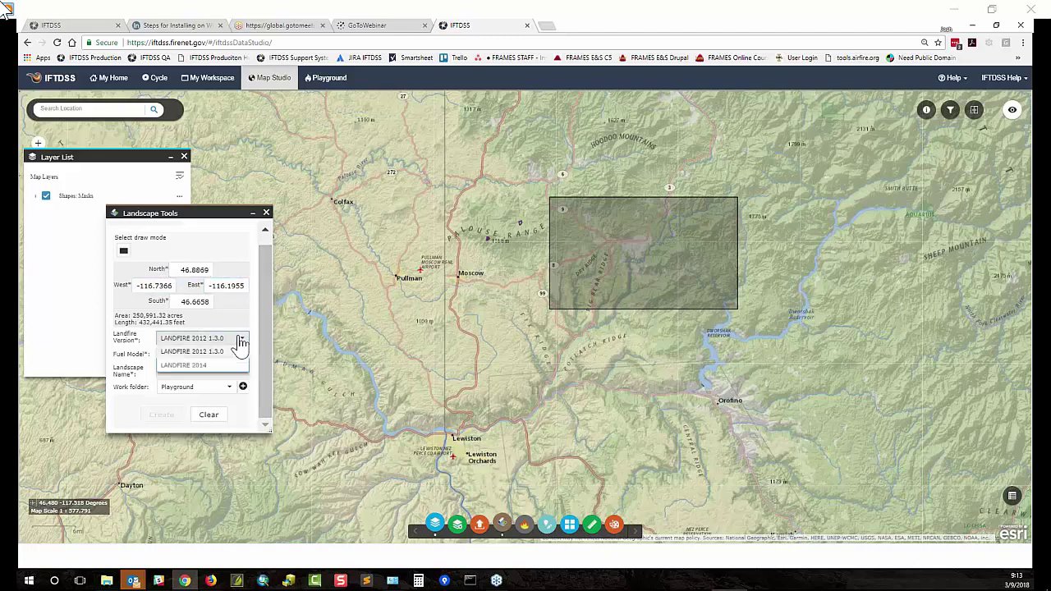
pyautogui.click(221, 370)
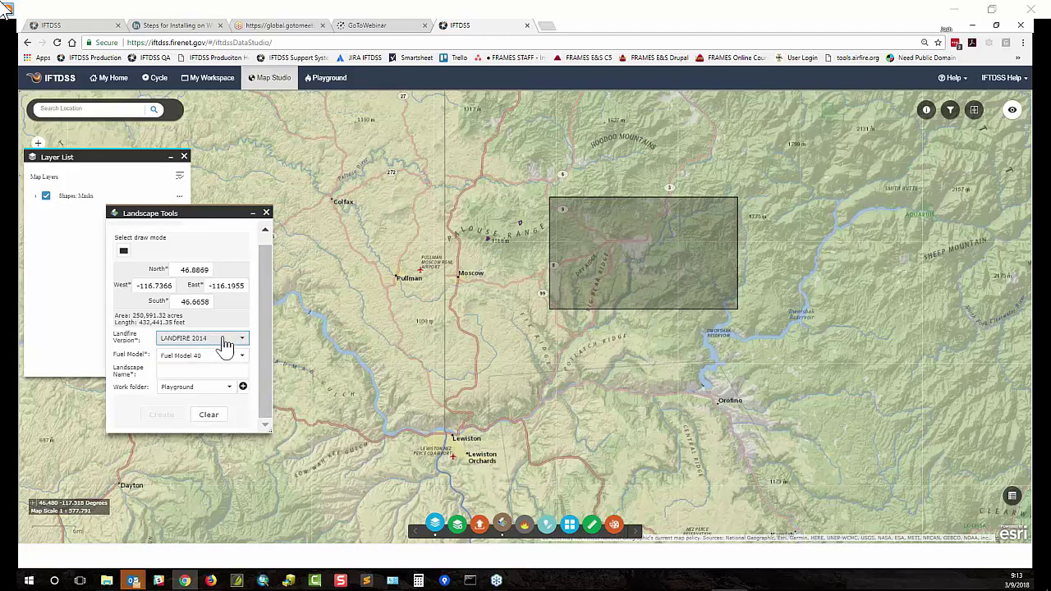
pyautogui.click(234, 360)
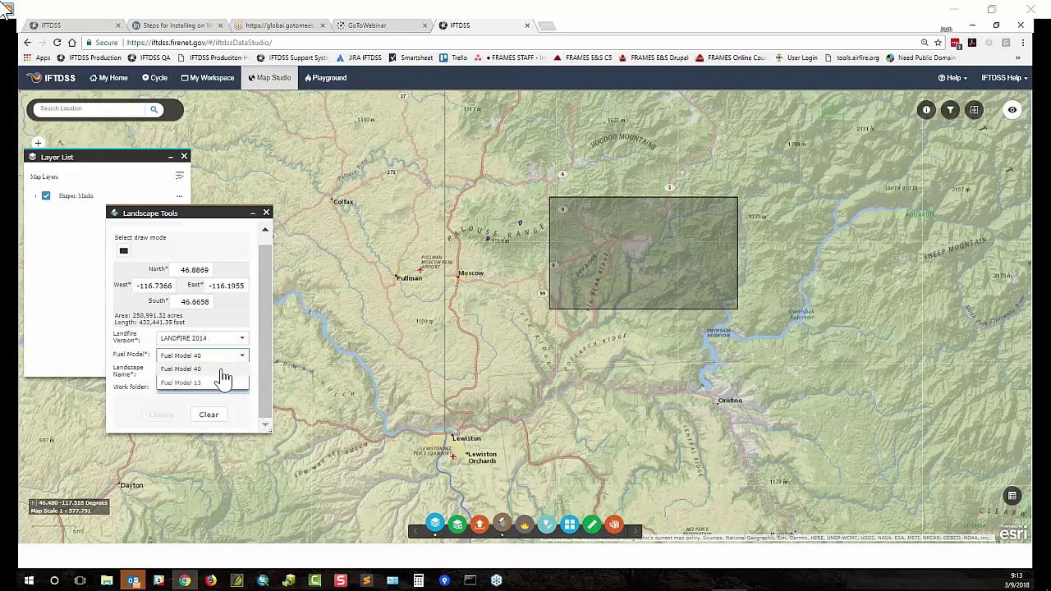
pyautogui.click(238, 367)
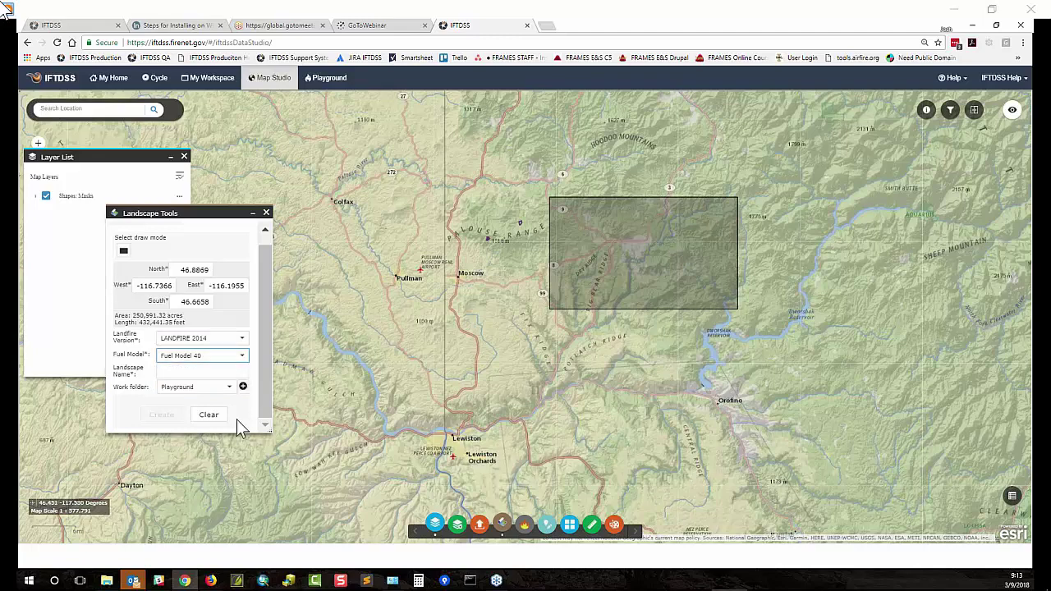
# - Name the new landscape "example", keep Playground as its work folder, and submit it for creation
pyautogui.click(236, 372)
pyautogui.write('example')
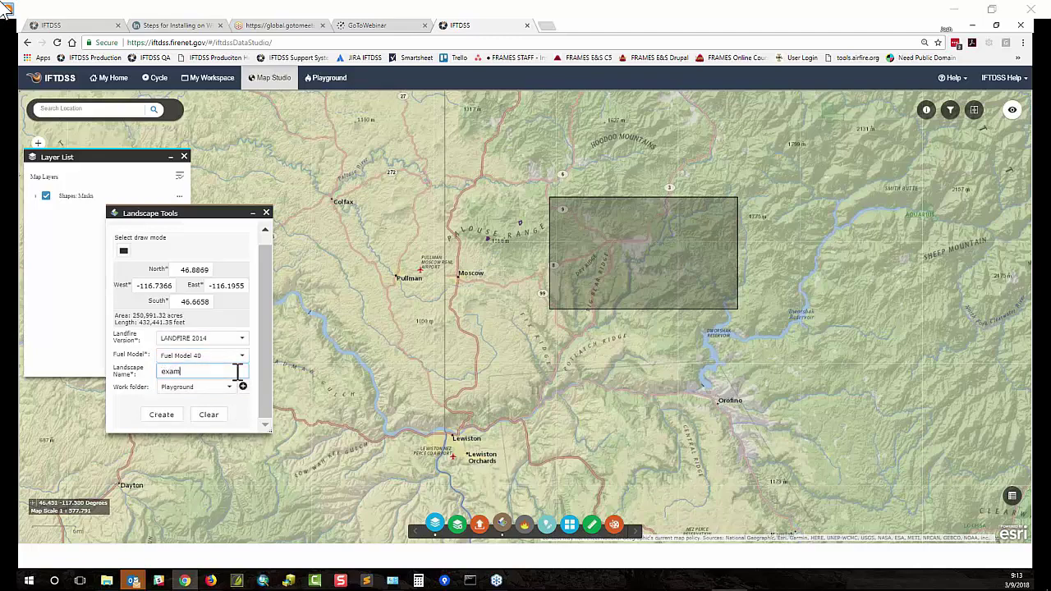
pyautogui.click(230, 387)
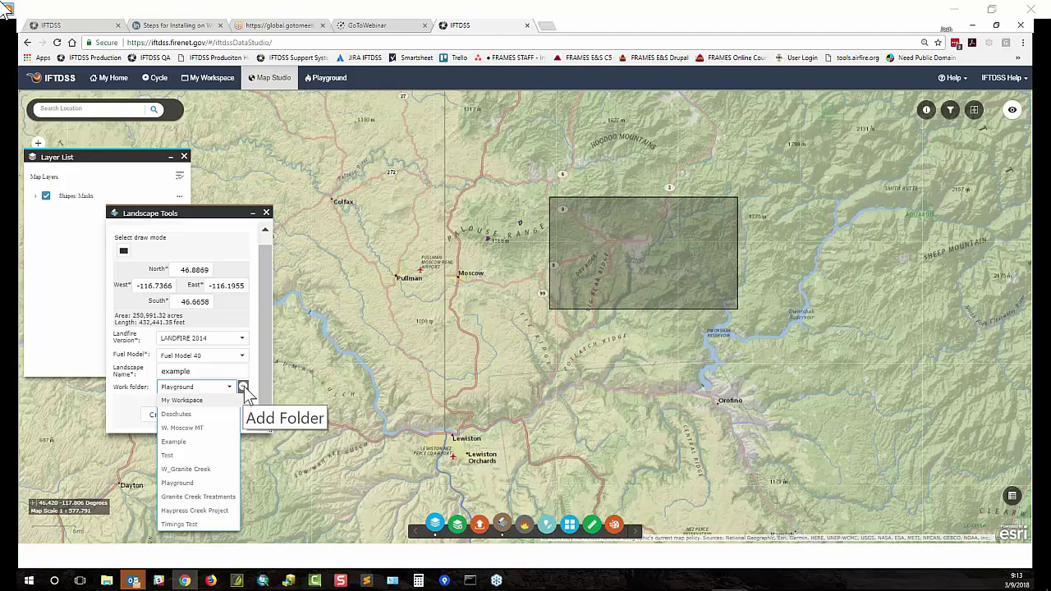
pyautogui.click(267, 375)
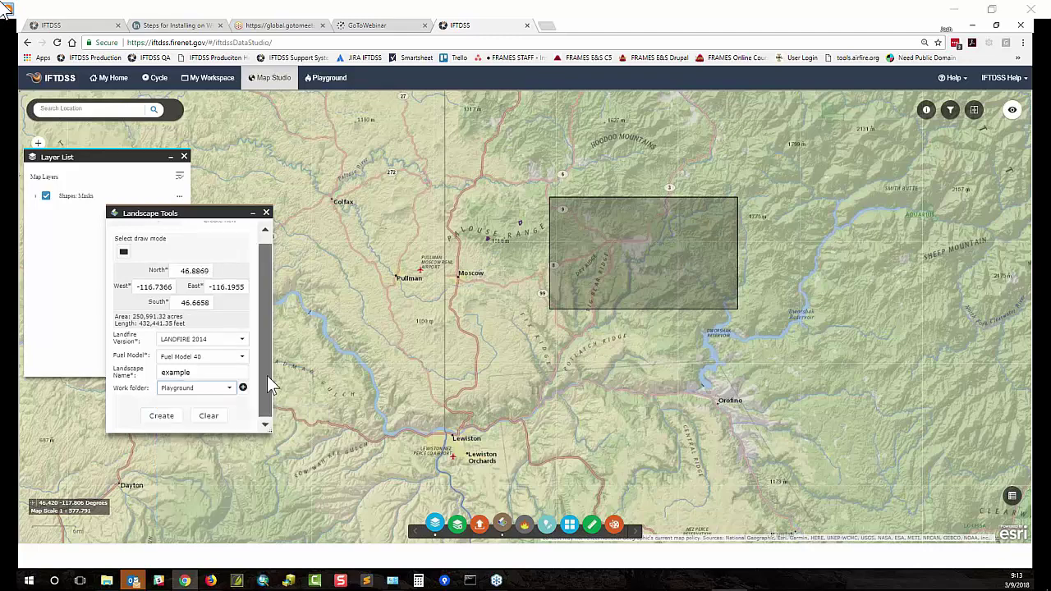
pyautogui.click(165, 418)
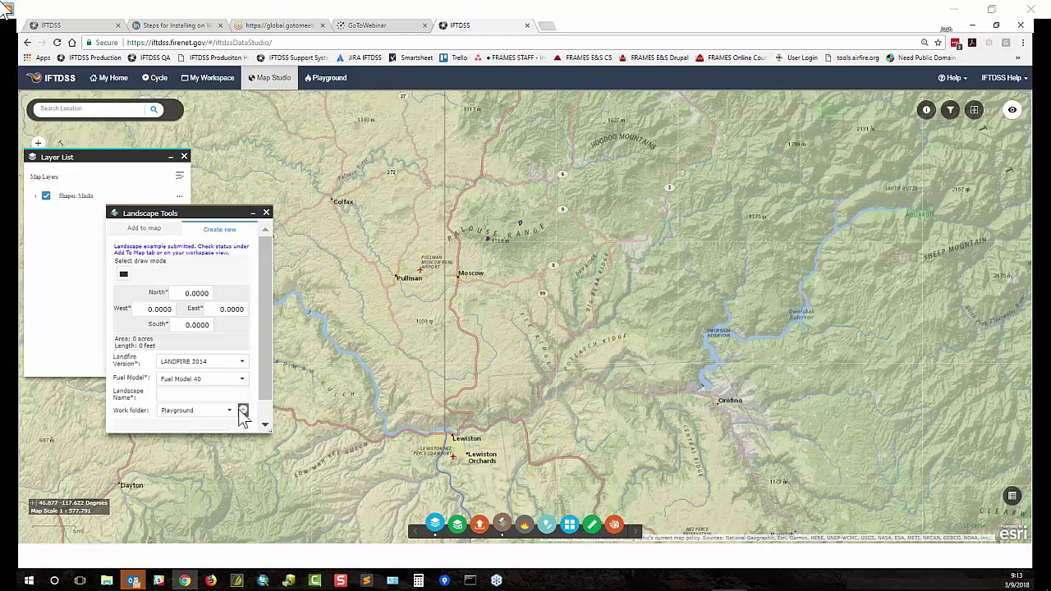
# - Add the existing W_mscw_mt_LF2014 landscape to the map and close Landscape Tools
pyautogui.click(152, 231)
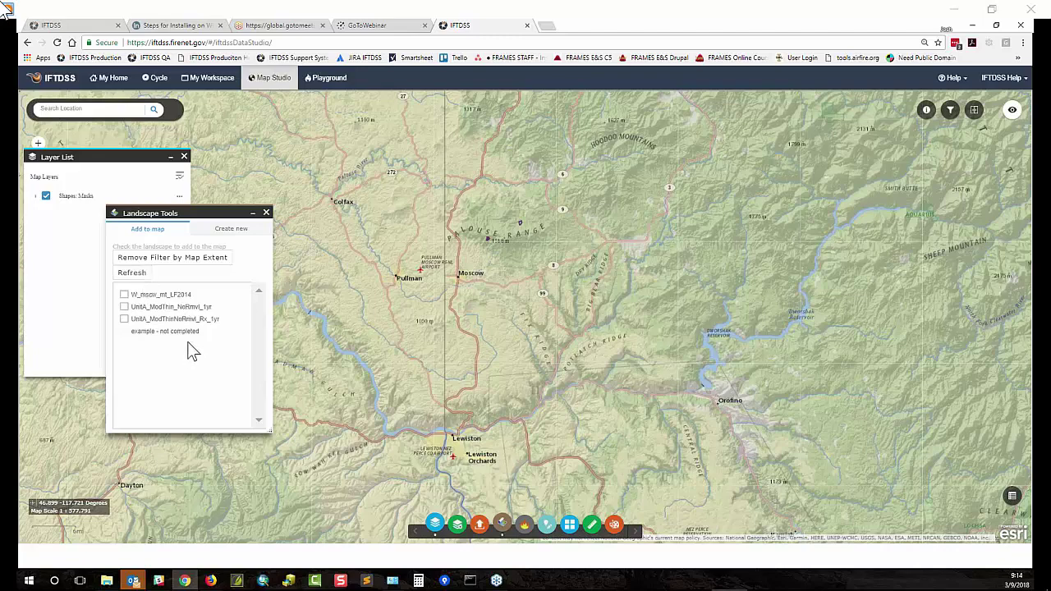
pyautogui.click(124, 296)
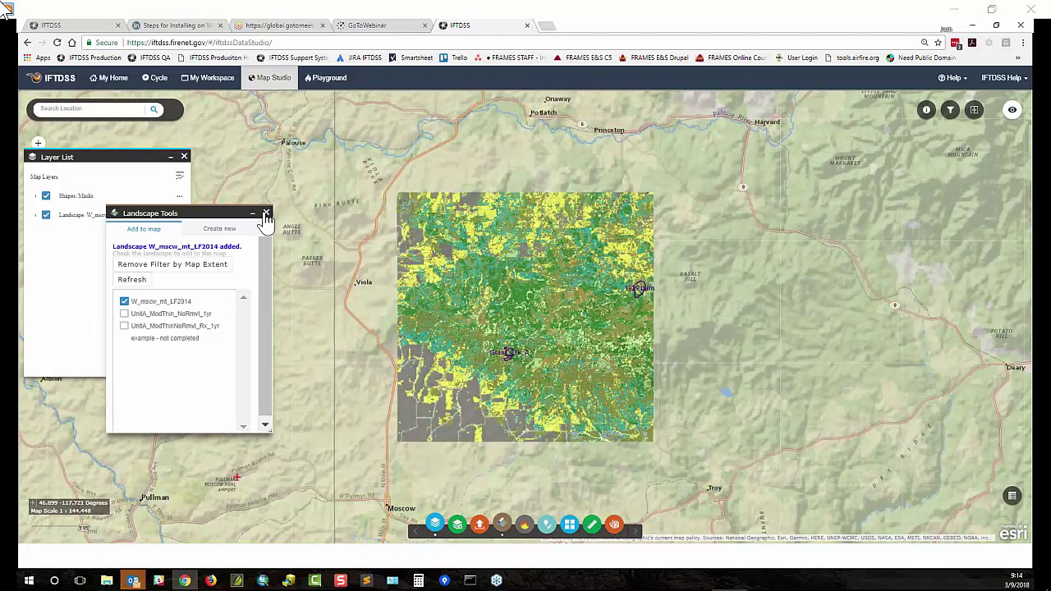
pyautogui.click(265, 213)
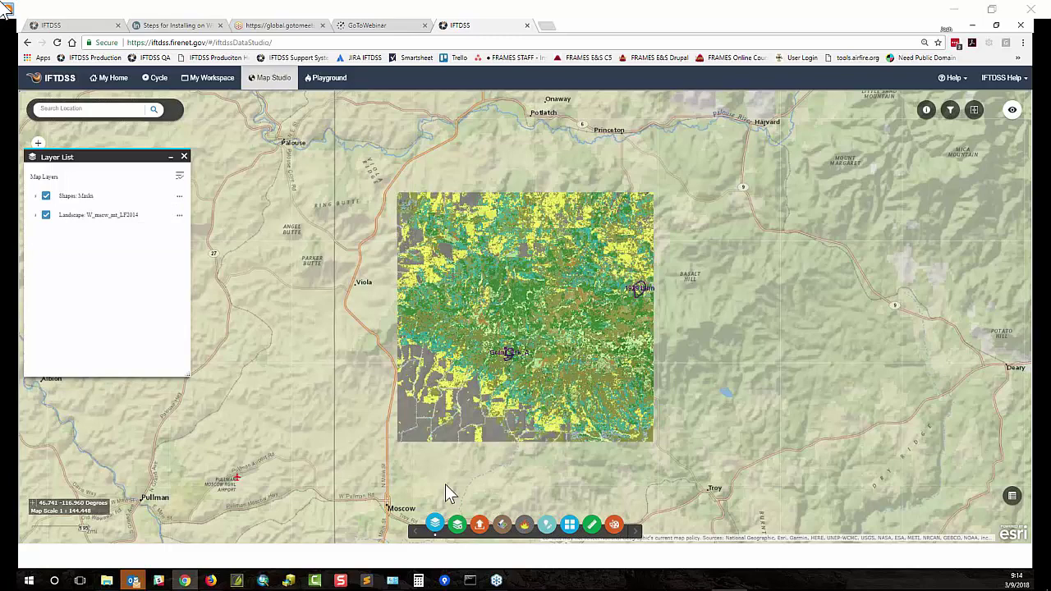
# - Change the map's basemap to Imagery with Labels
pyautogui.click(569, 527)
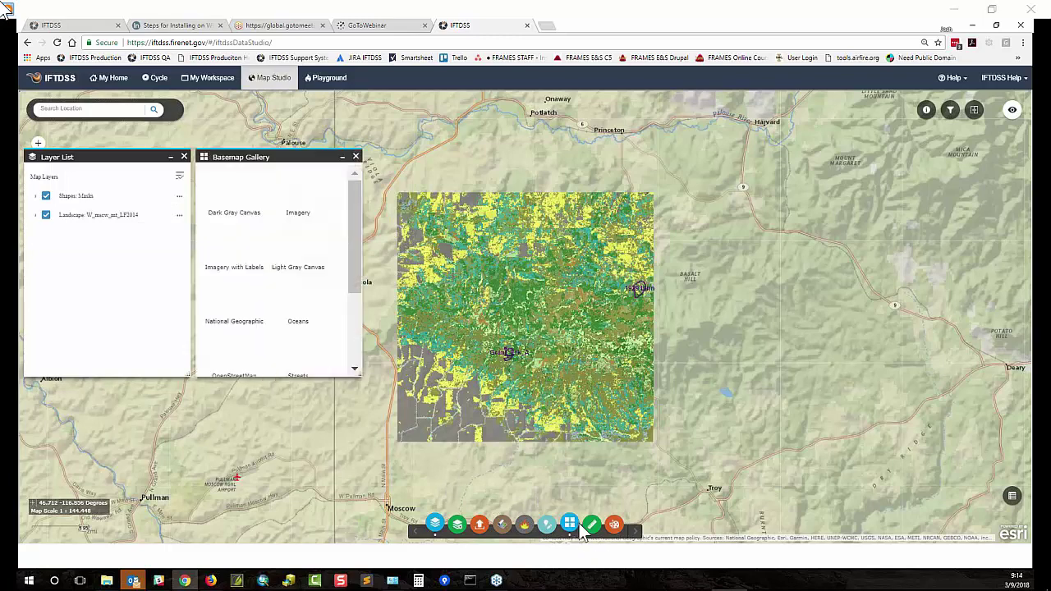
pyautogui.moveTo(277, 151); pyautogui.dragTo(255, 262)
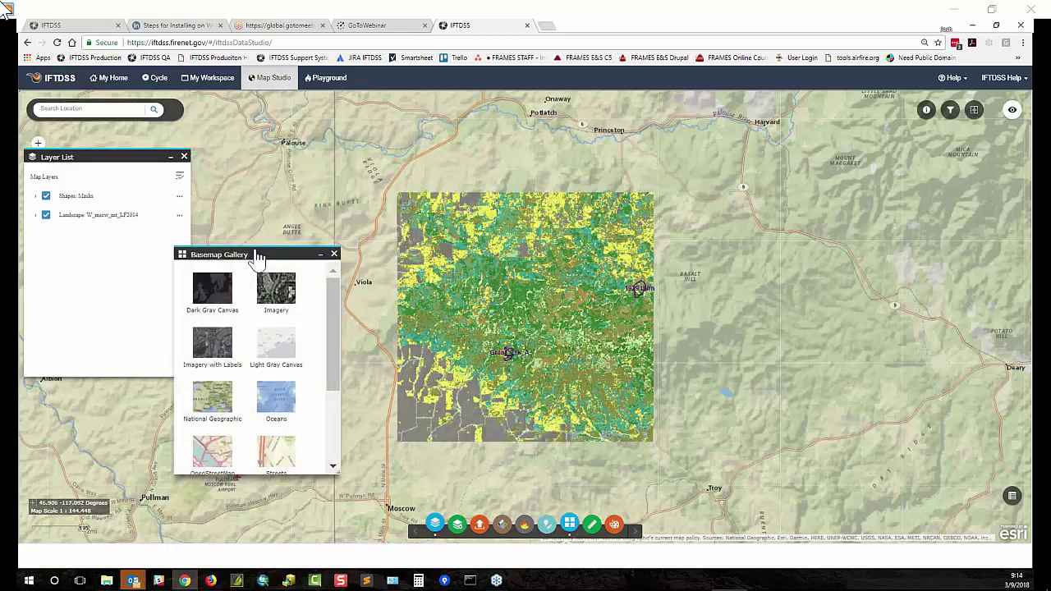
pyautogui.click(225, 343)
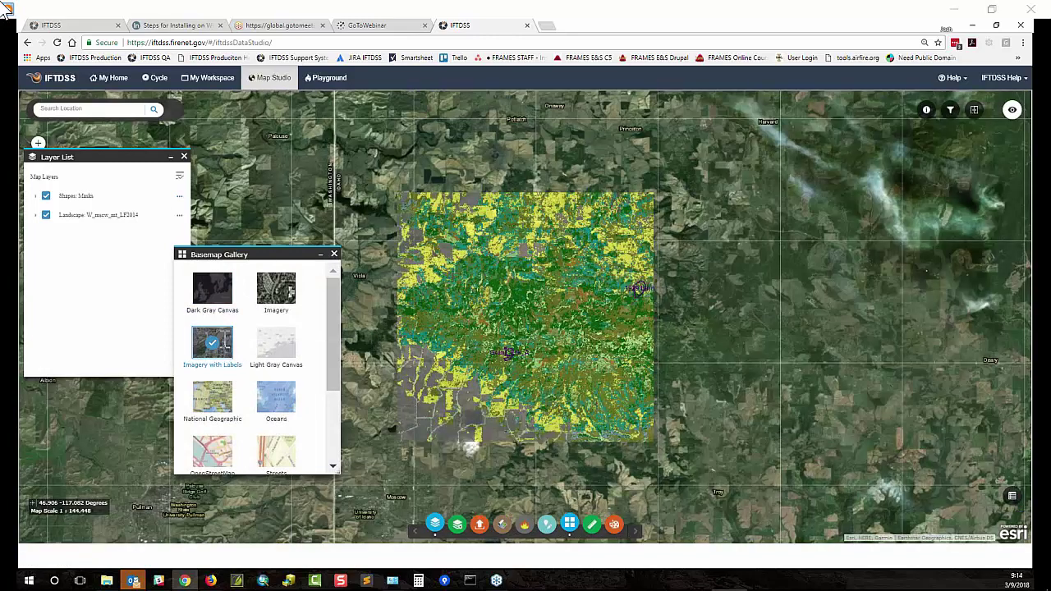
# - Try the Streets and OpenStreetMap basemaps, settle on National Geographic, and close the Basemap Gallery
pyautogui.moveTo(332, 303); pyautogui.dragTo(336, 329)
pyautogui.click(276, 345)
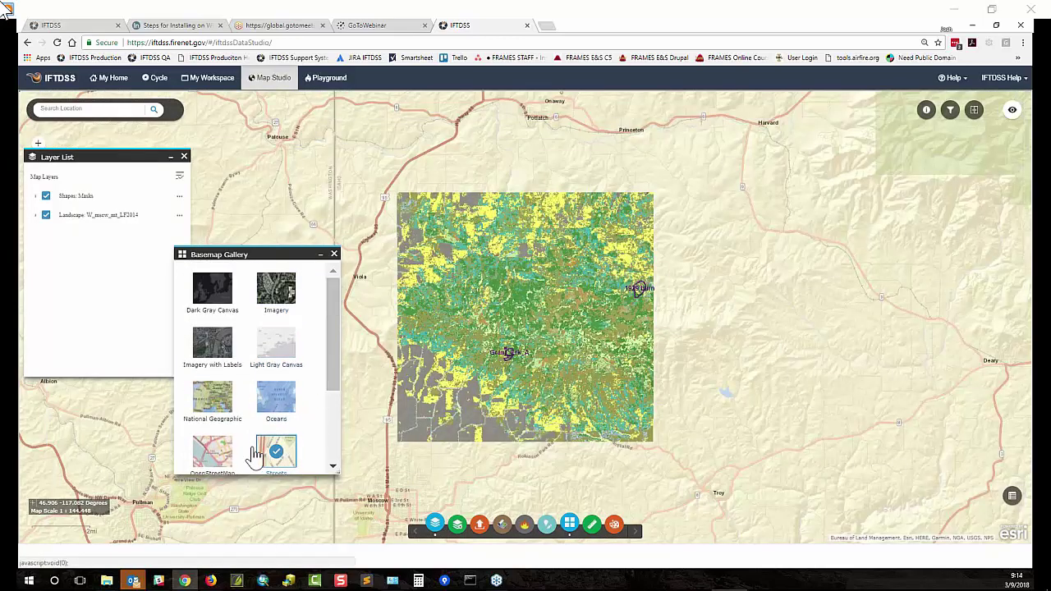
pyautogui.click(226, 445)
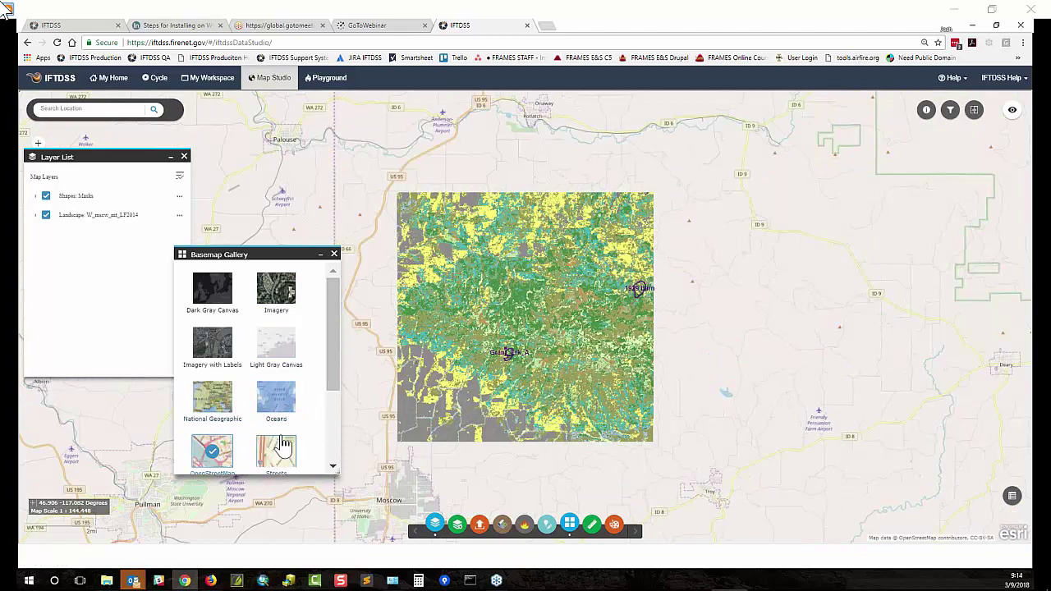
pyautogui.click(218, 406)
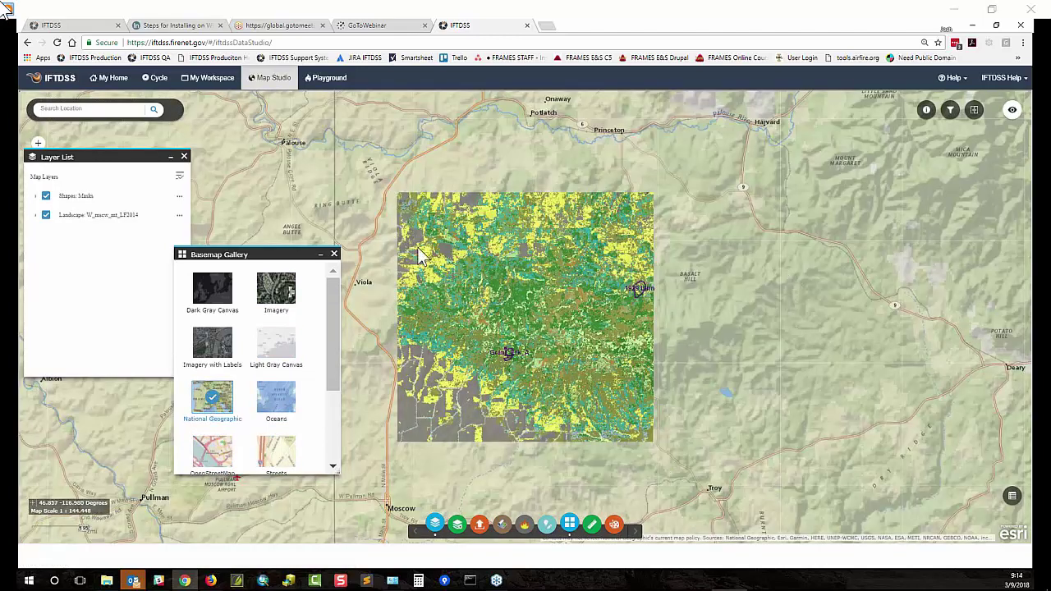
pyautogui.click(333, 255)
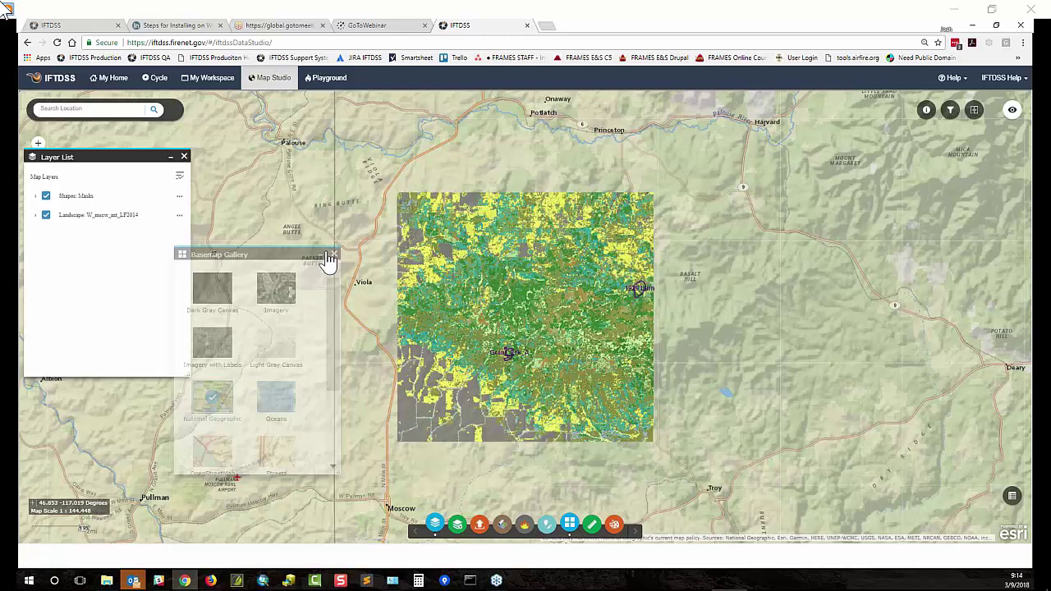
# - Raise the transparency of the W_mscw_mt_LF2014 landscape layer to somewhat above 50%
pyautogui.click(179, 216)
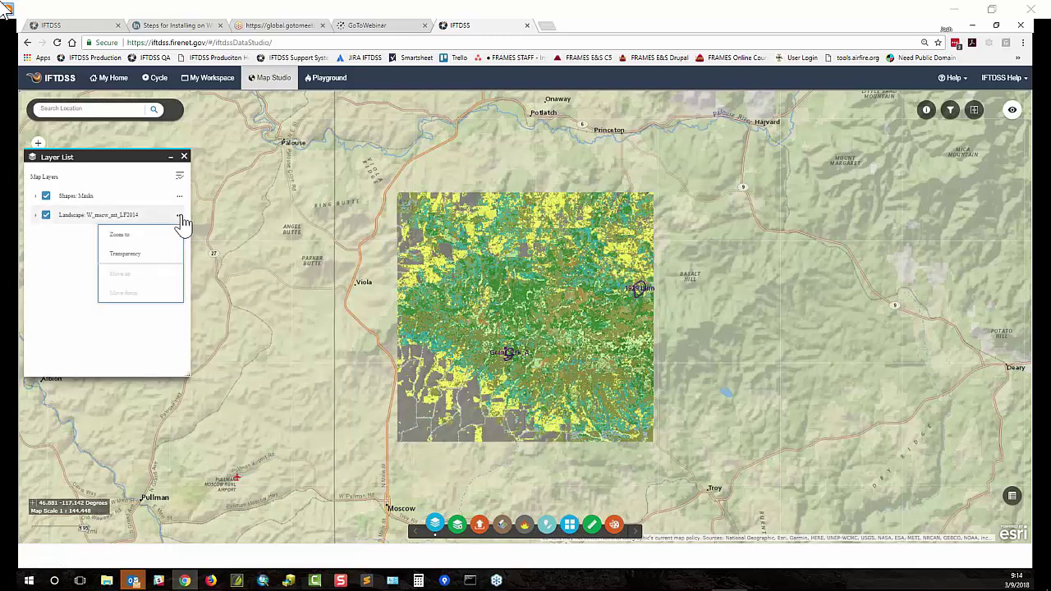
pyautogui.click(146, 255)
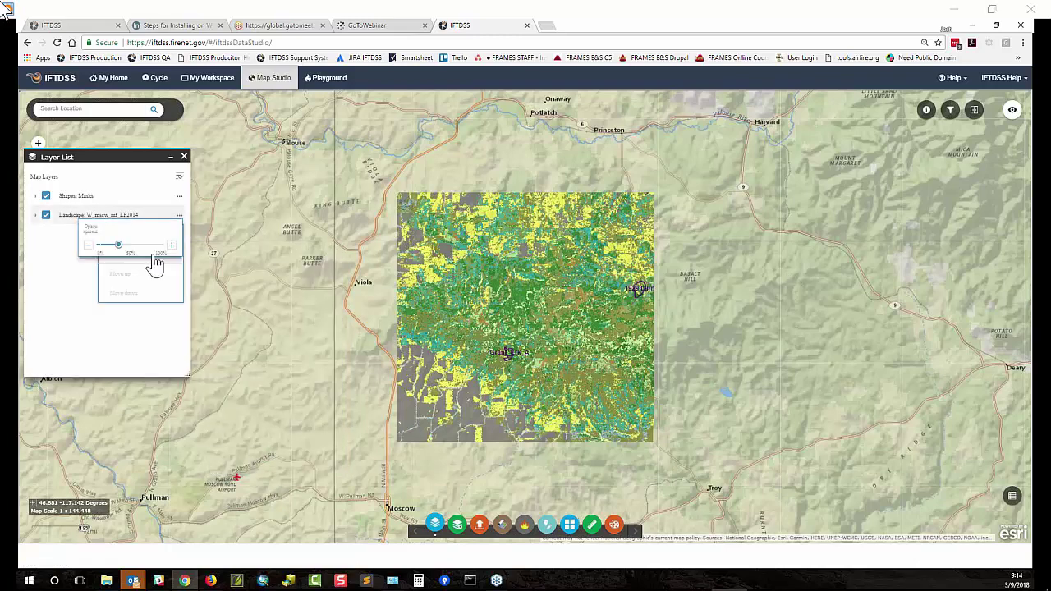
pyautogui.moveTo(119, 249); pyautogui.dragTo(141, 252)
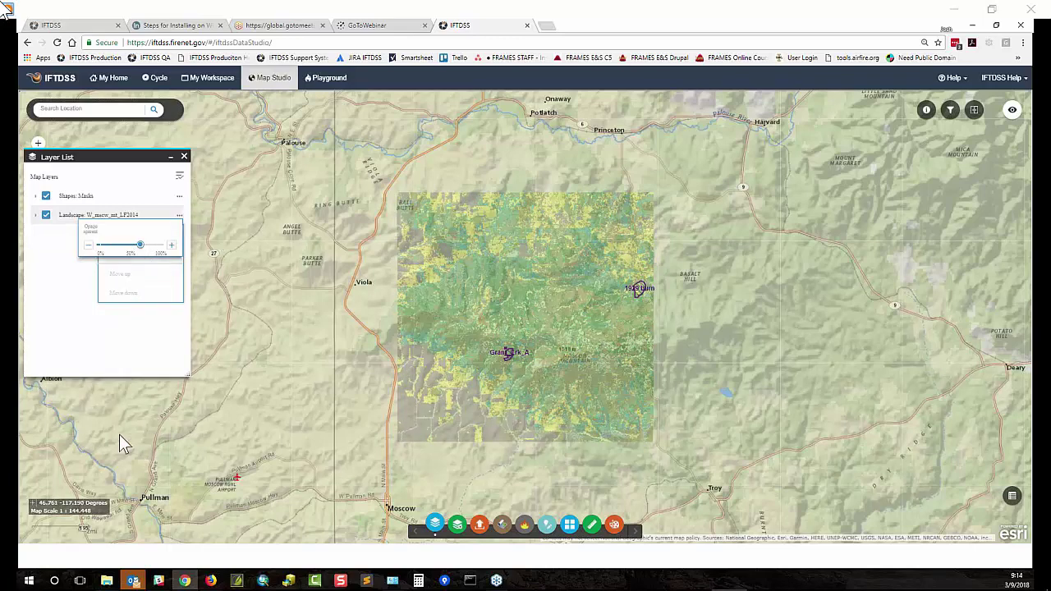
# - Filter the simulation outputs by map extent and add the W_mscw_mt_LF2014- Auto97th output to the map
pyautogui.click(525, 526)
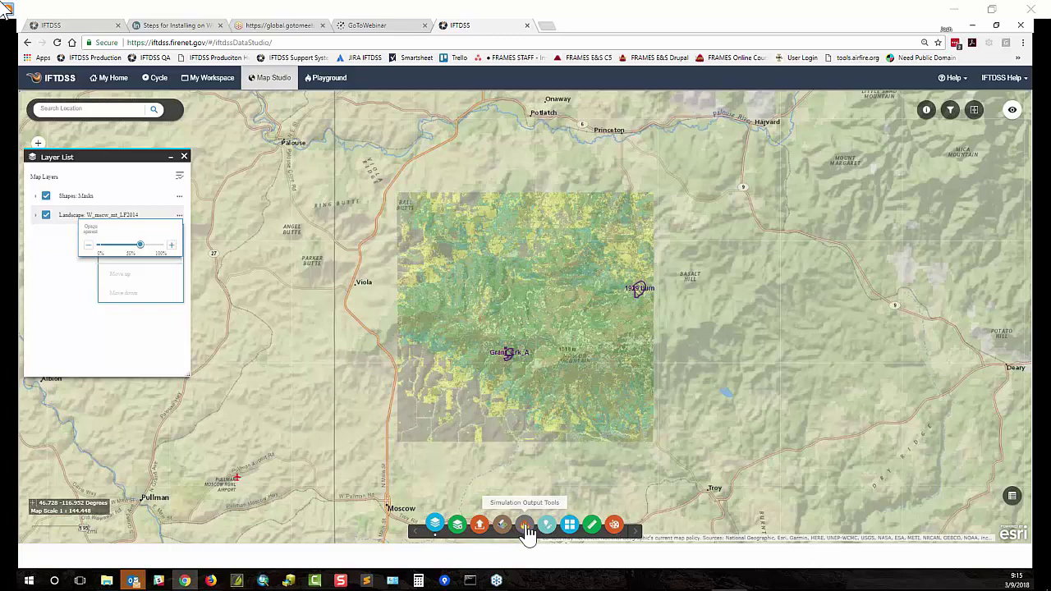
pyautogui.click(525, 525)
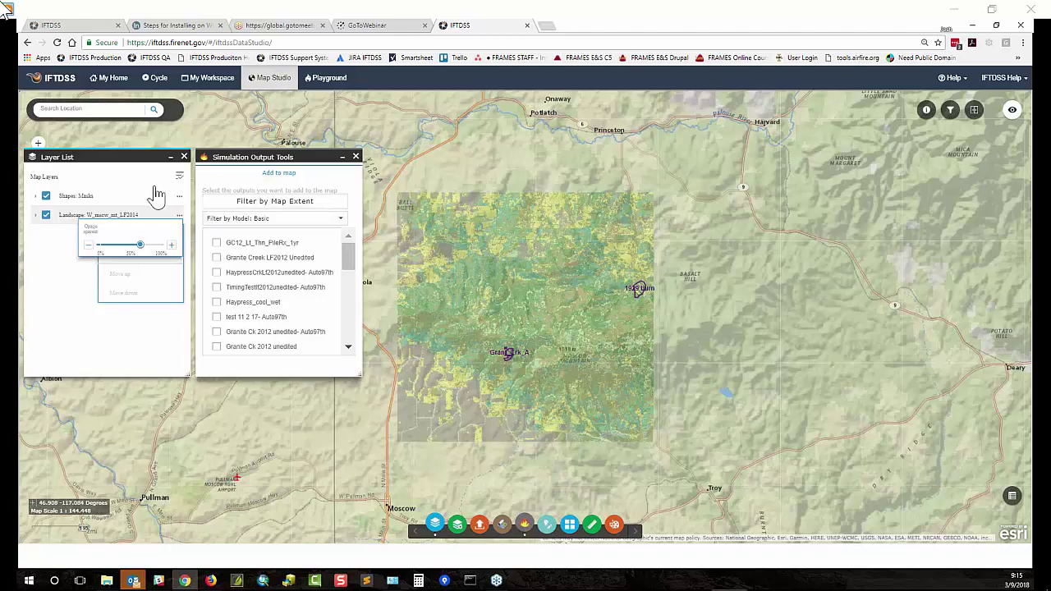
pyautogui.click(309, 208)
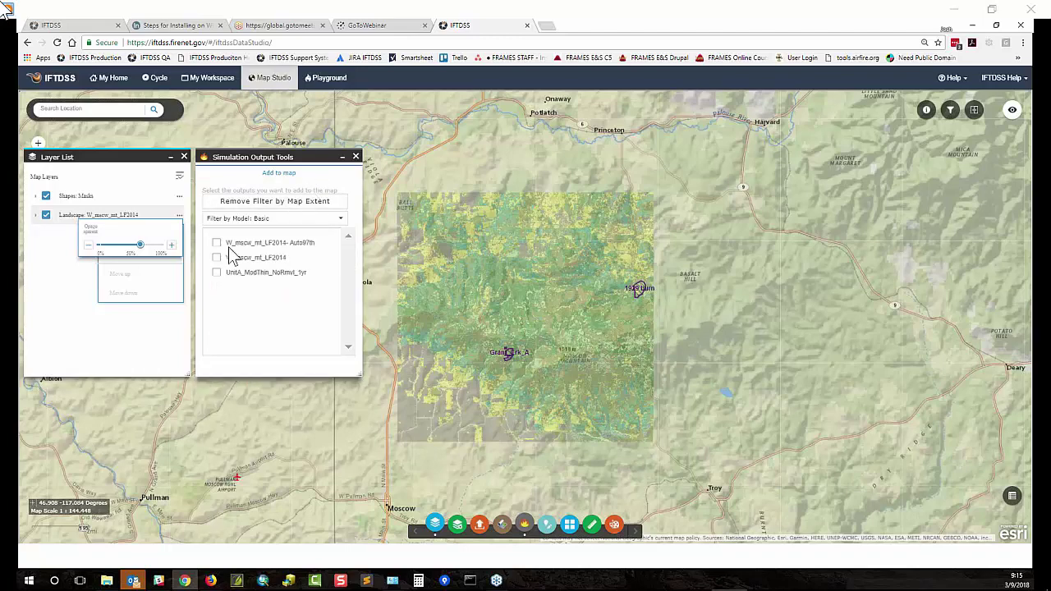
pyautogui.click(216, 244)
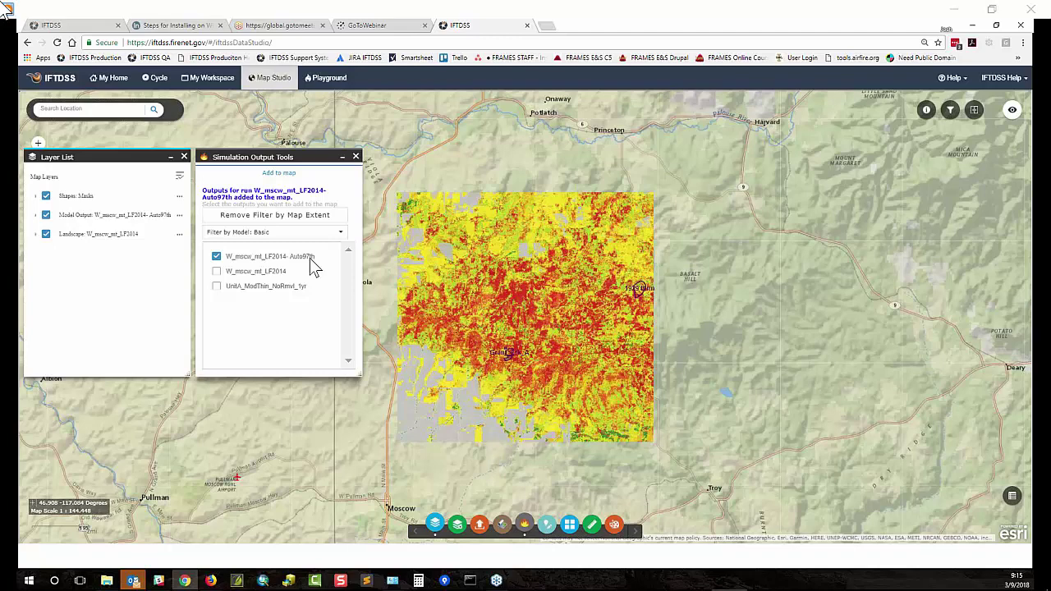
# - Browse the IFTDSS reference layers, and add the Grant_Crk_A and Grant_Crk_B shapes from the W. Moscow MT folder to the map
pyautogui.click(457, 524)
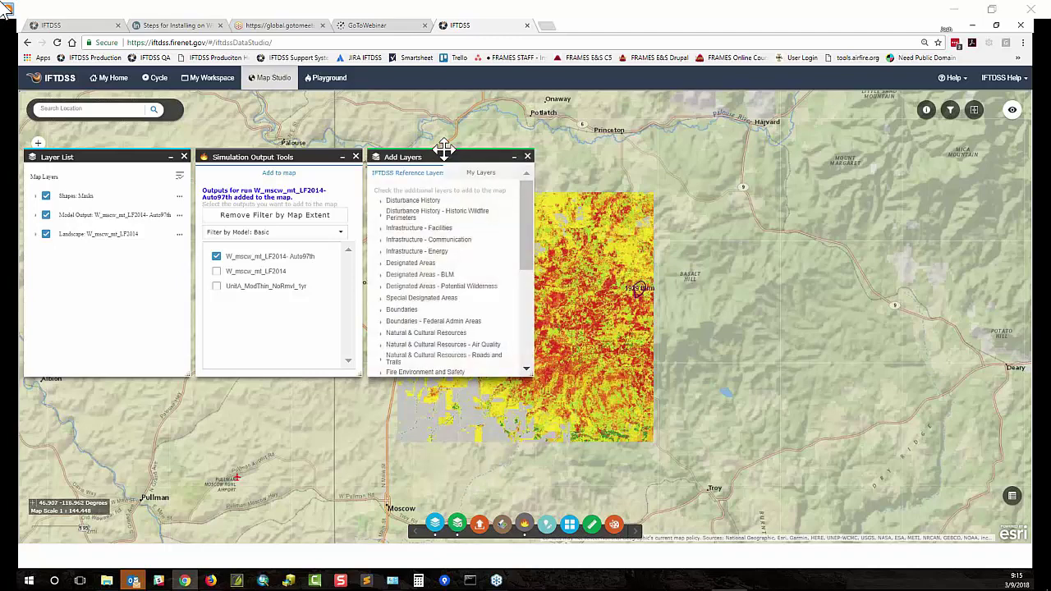
pyautogui.moveTo(447, 158); pyautogui.dragTo(196, 203)
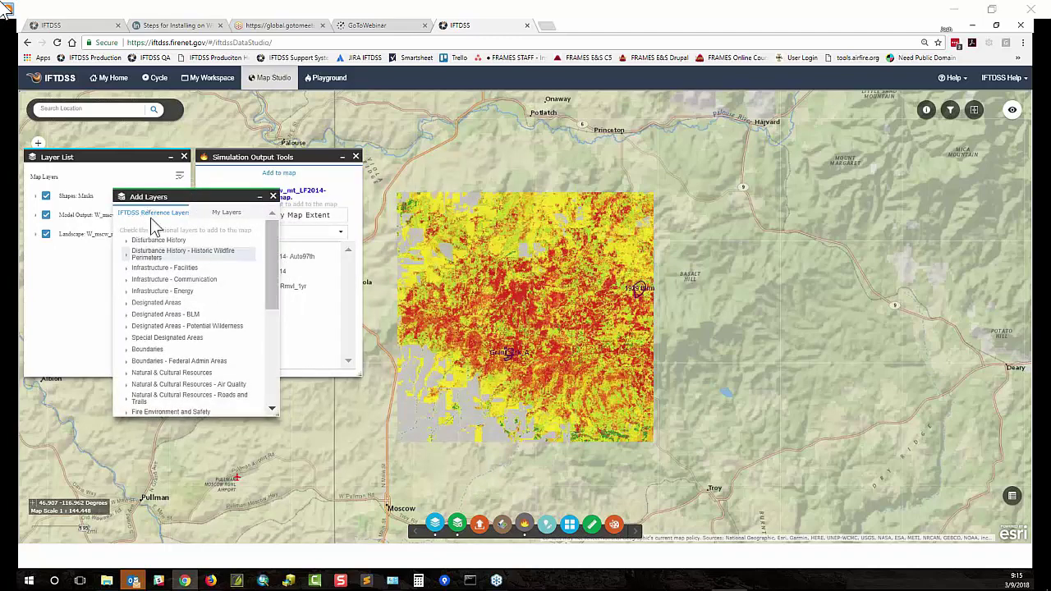
pyautogui.moveTo(276, 289); pyautogui.dragTo(277, 392)
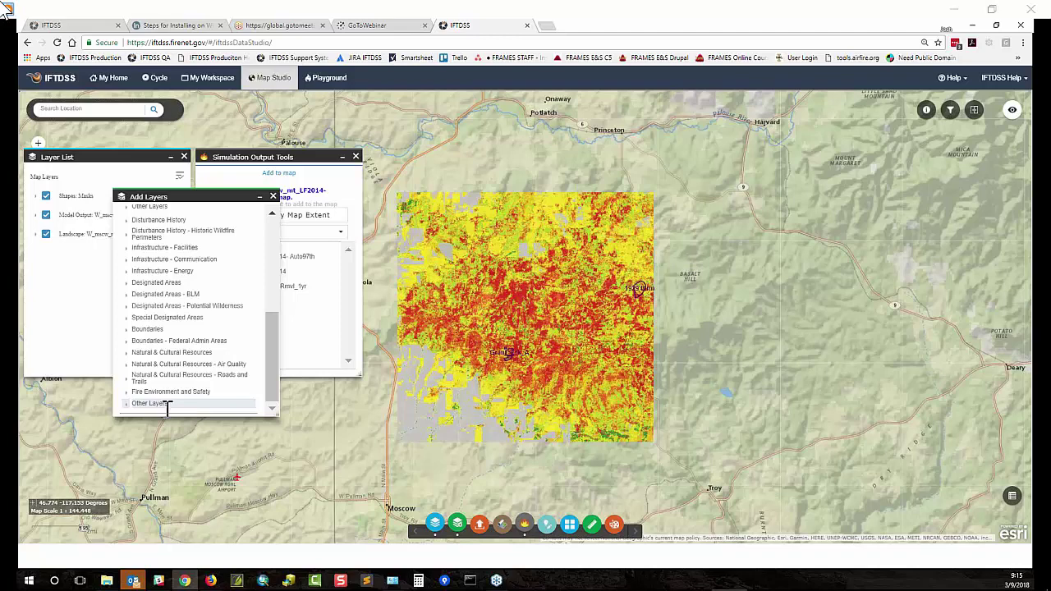
pyautogui.moveTo(274, 333); pyautogui.dragTo(264, 237)
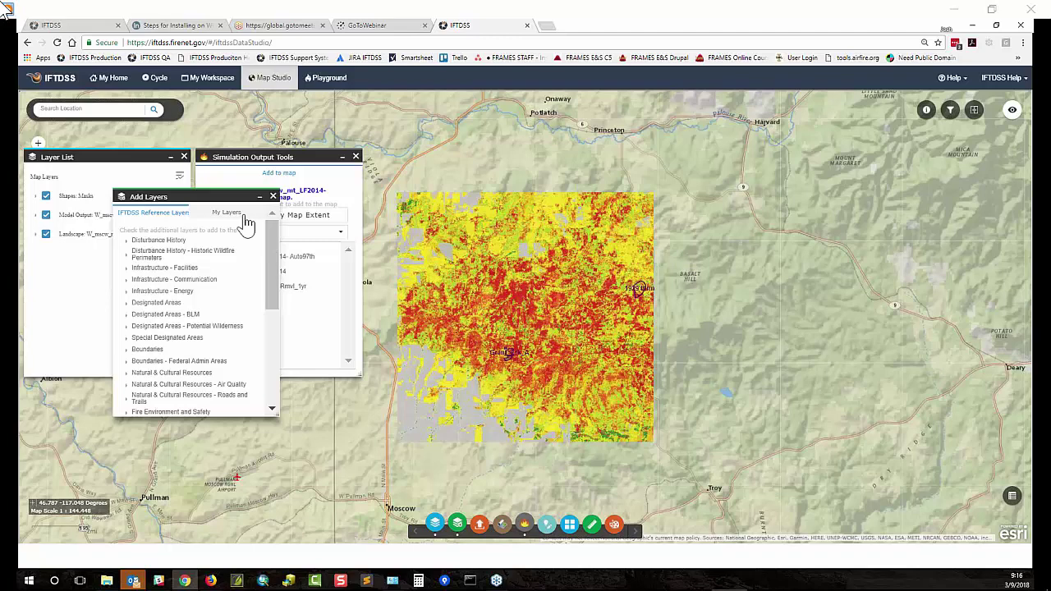
pyautogui.click(244, 218)
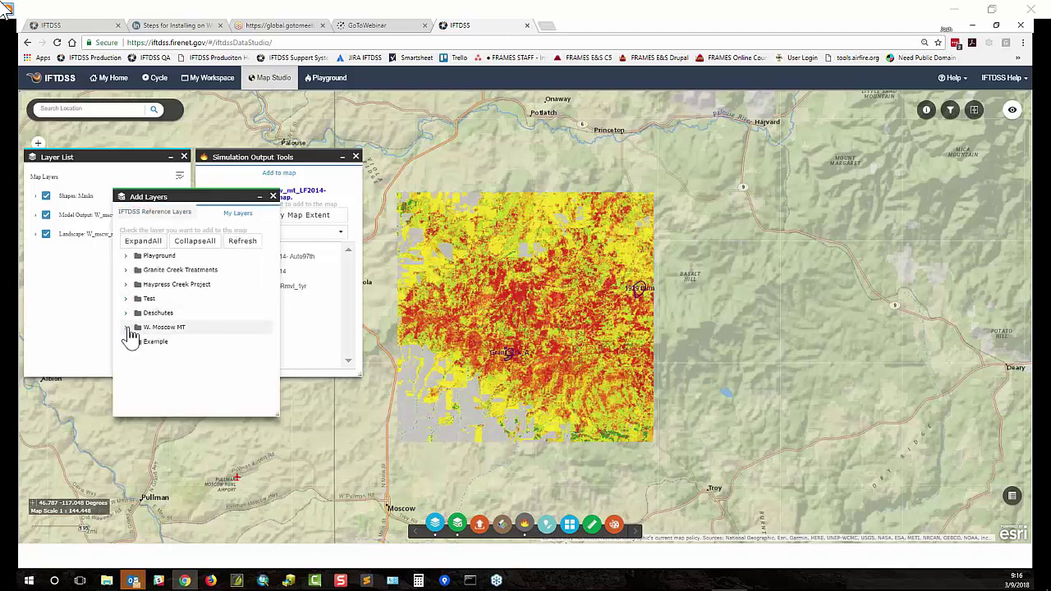
pyautogui.click(127, 327)
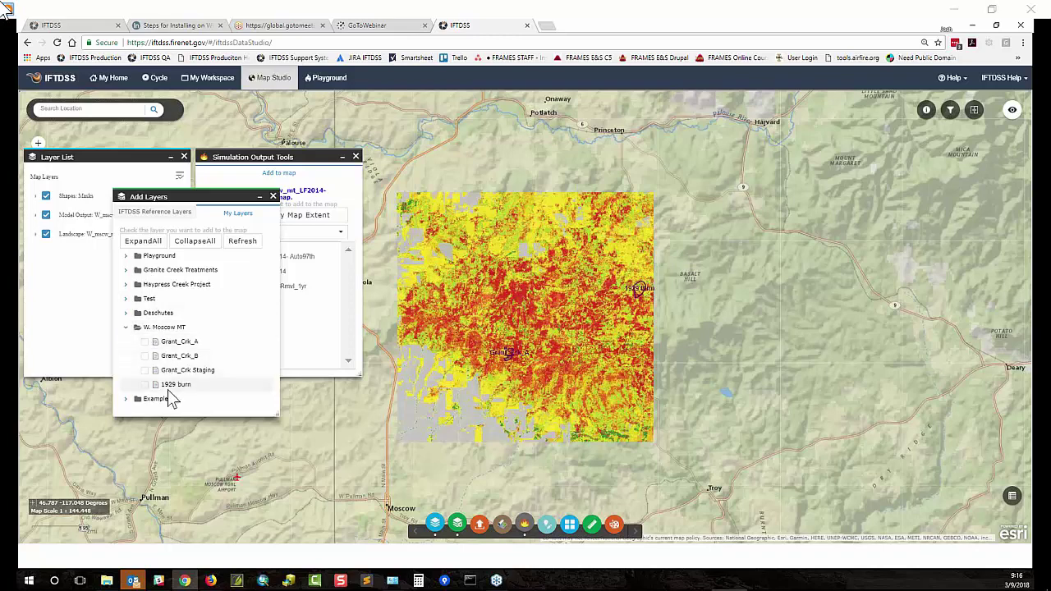
pyautogui.click(145, 341)
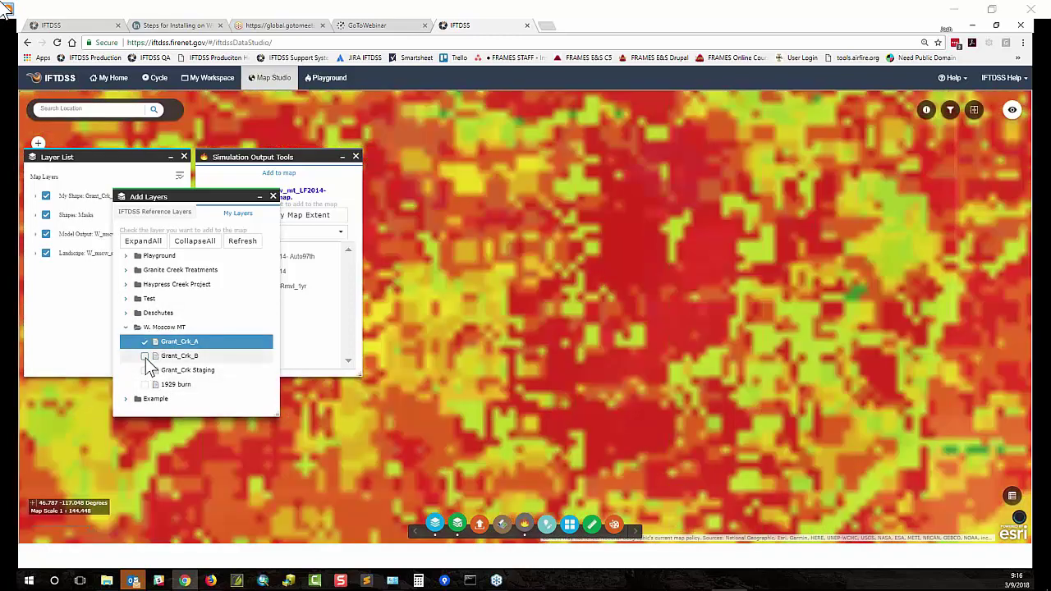
pyautogui.click(146, 357)
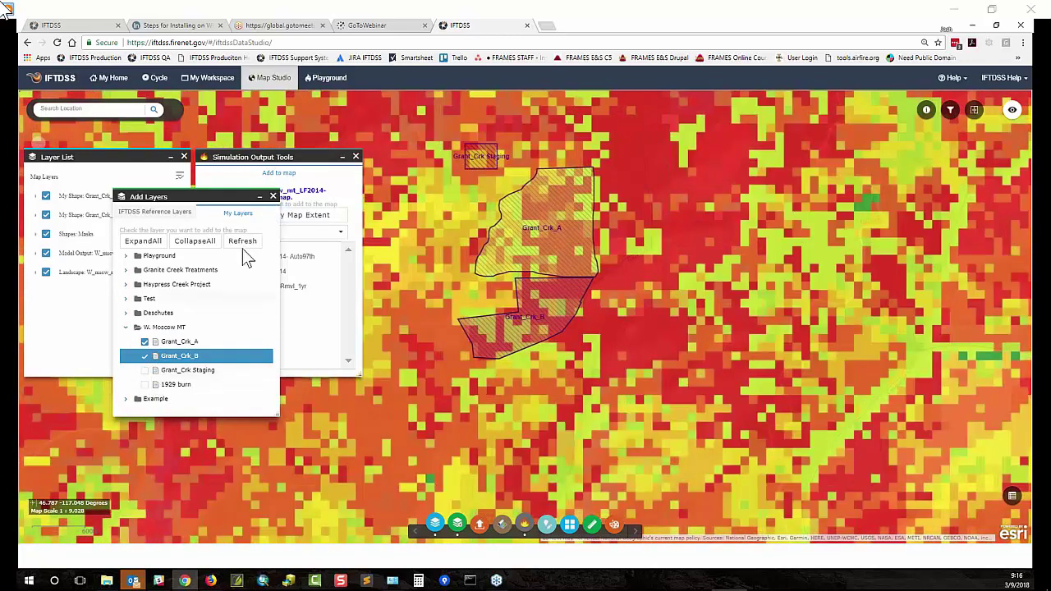
# - Close Add Layers and hide the W_mscw_mt_LF2014- Auto97th model output and Grant_Crk_A shape layers
pyautogui.click(273, 196)
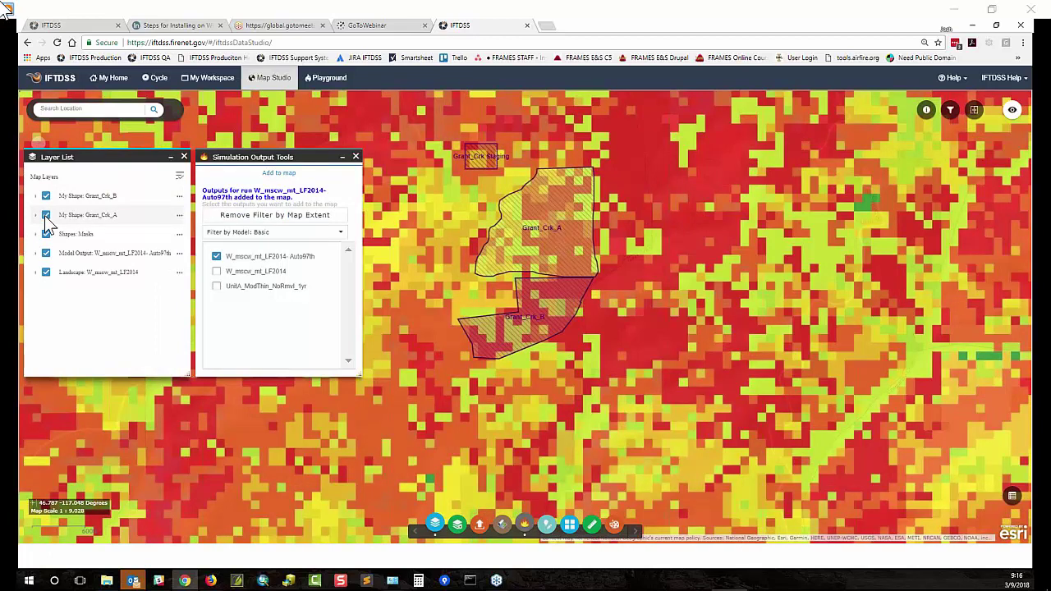
pyautogui.click(46, 254)
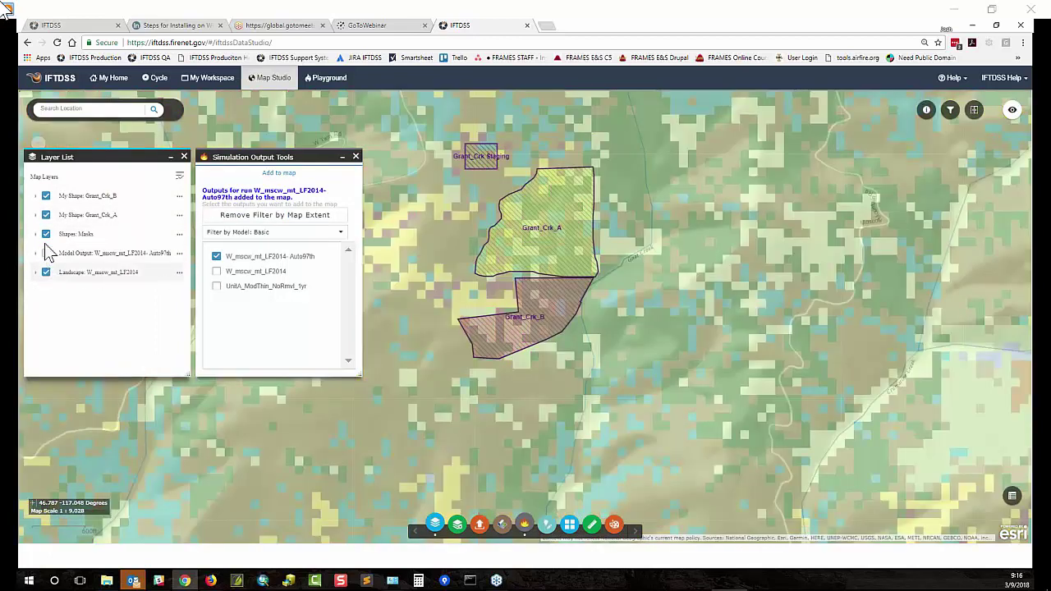
pyautogui.click(46, 214)
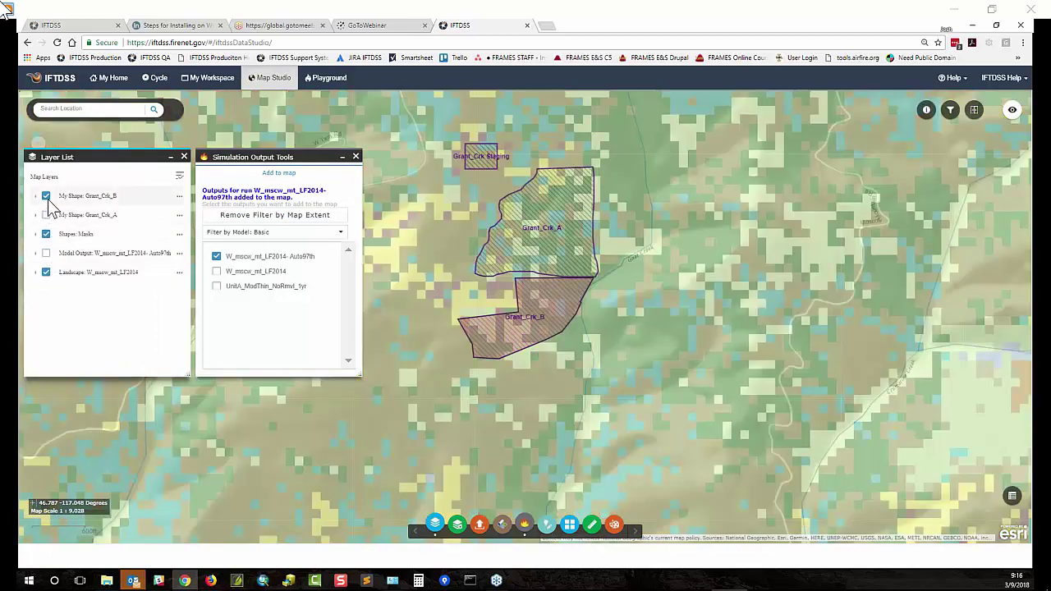
# - Draw a roughly round freehand polygon on the map just east of the Grant_Crk_B shape
pyautogui.click(548, 526)
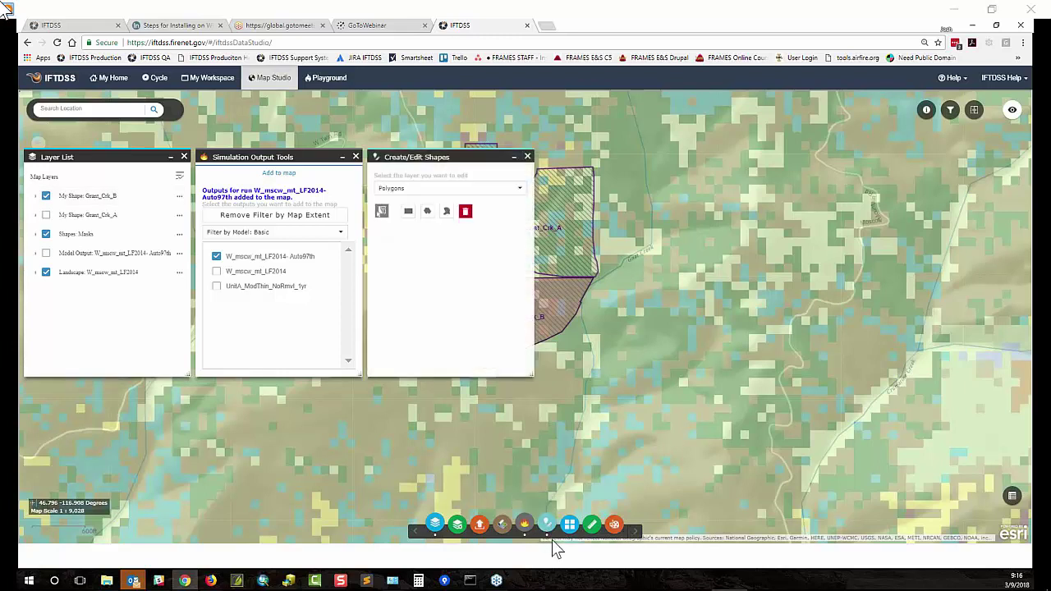
pyautogui.moveTo(410, 157); pyautogui.dragTo(162, 280)
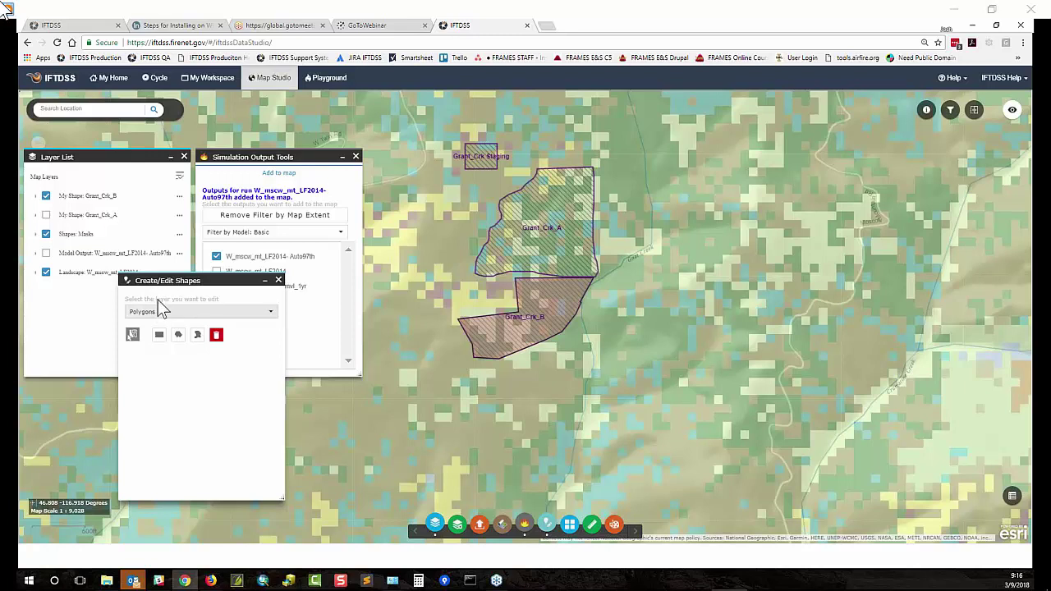
pyautogui.click(197, 334)
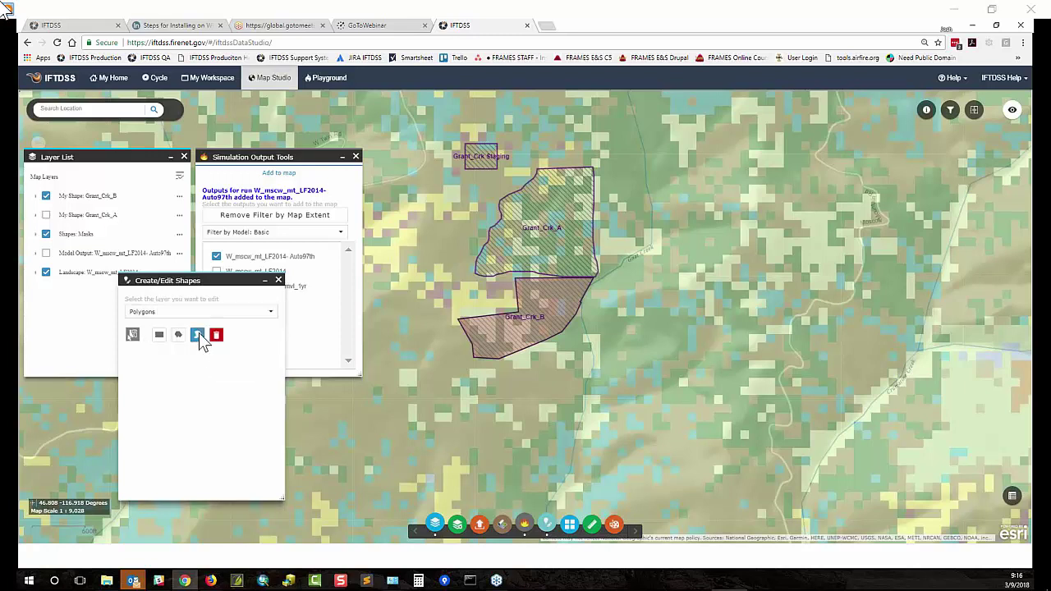
pyautogui.moveTo(609, 293)
pyautogui.mouseDown()
pyautogui.moveTo(592, 358)
pyautogui.moveTo(702, 327)
pyautogui.moveTo(642, 271)
pyautogui.moveTo(628, 278)
pyautogui.mouseUp()
# - Name the drawn polygon "grant_crk C", create it in the W. Moscow MT folder, and close the shape and simulation output tools
pyautogui.write('g')
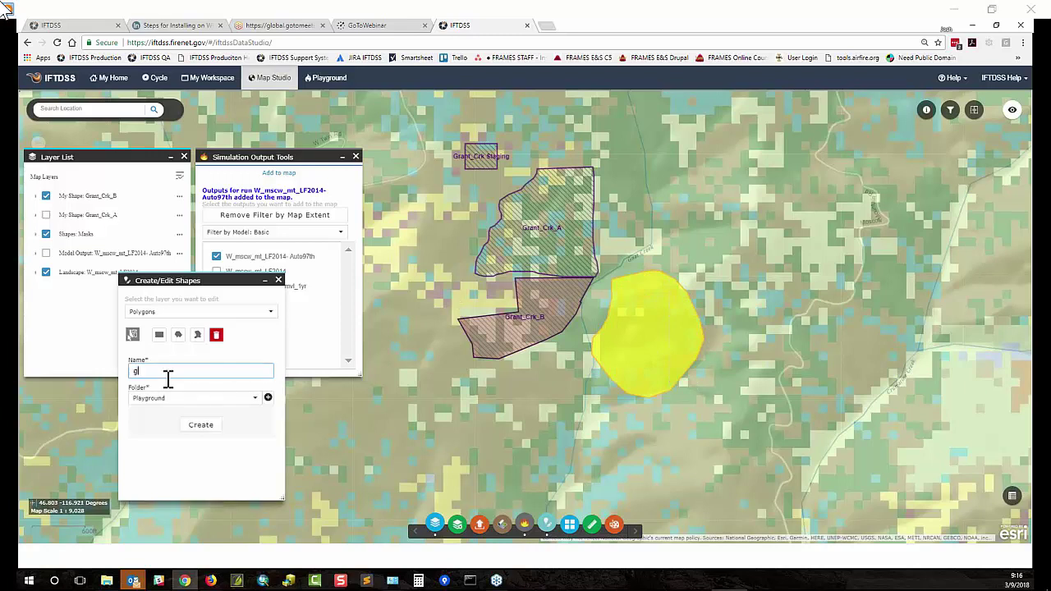
pyautogui.write('rant_crk C')
pyautogui.click(238, 398)
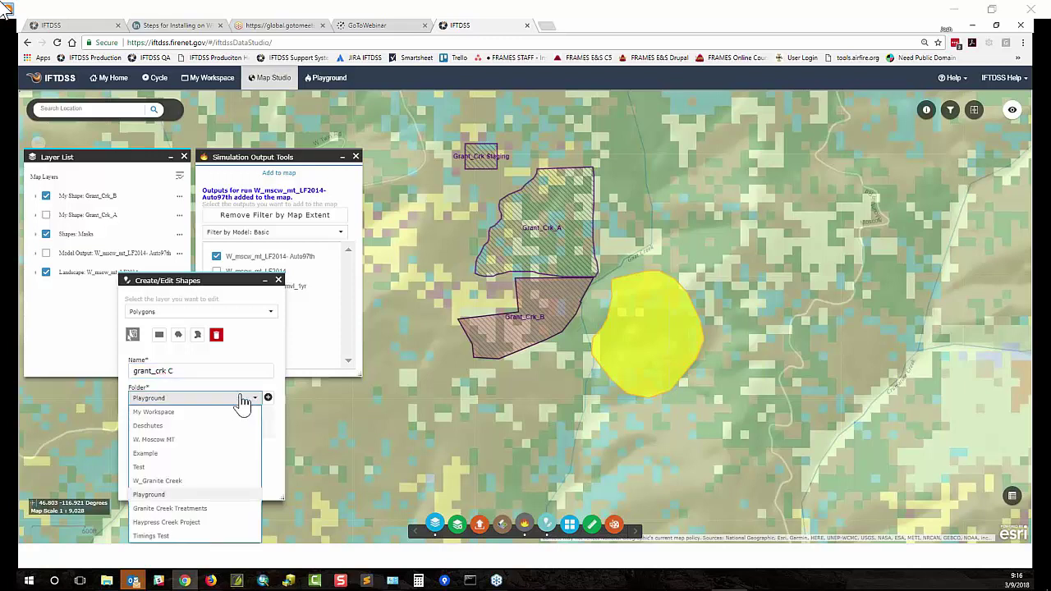
pyautogui.click(156, 439)
pyautogui.click(197, 425)
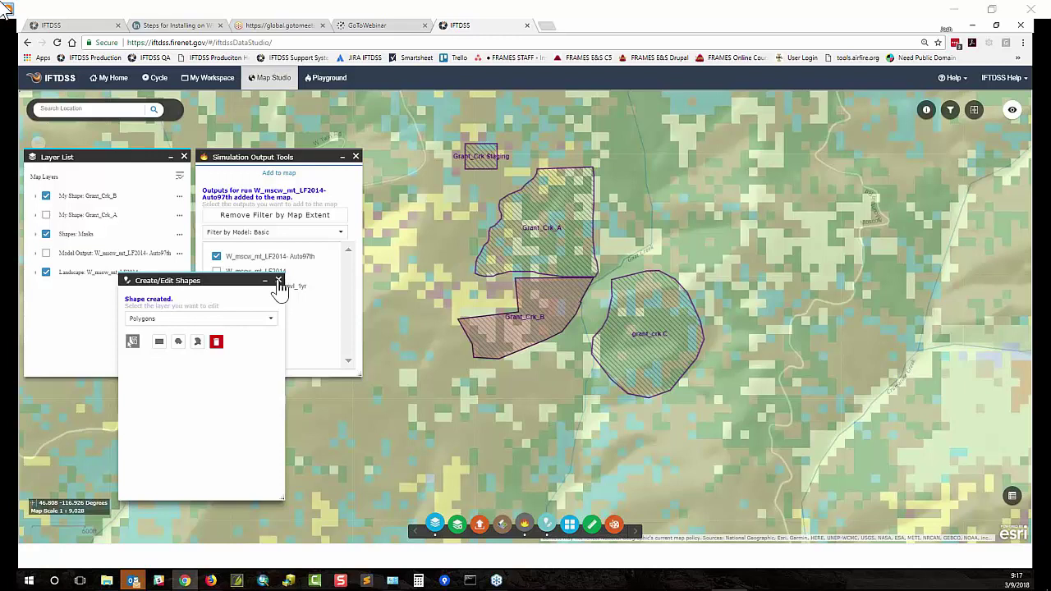
pyautogui.click(279, 281)
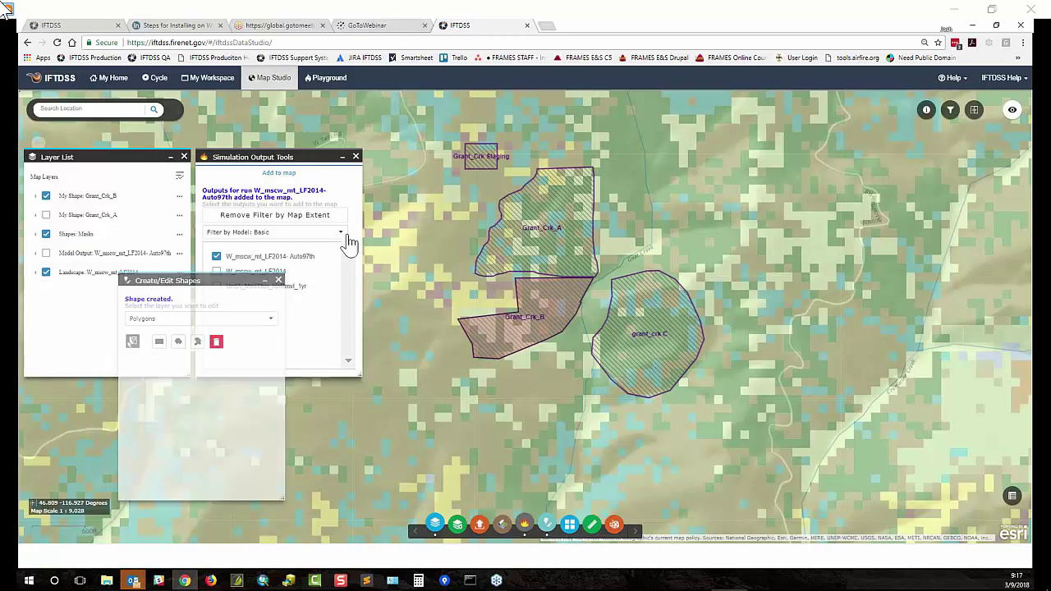
pyautogui.click(355, 157)
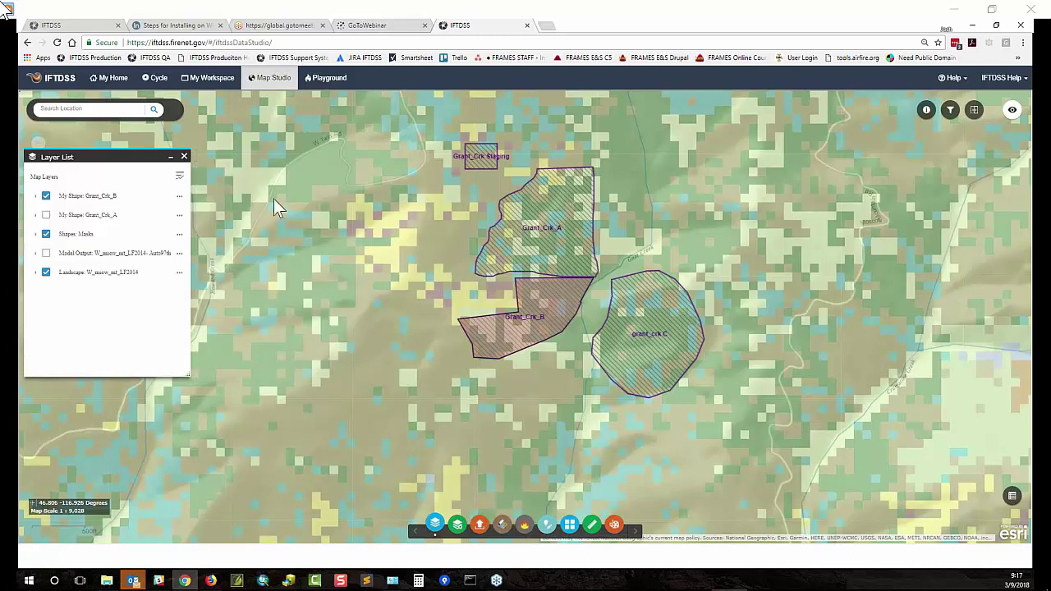
# - Open the Landscape Summary task under the cycle's Landscape Evaluation phase and select the W_mscw_mt_LF2014 landscape
pyautogui.click(214, 80)
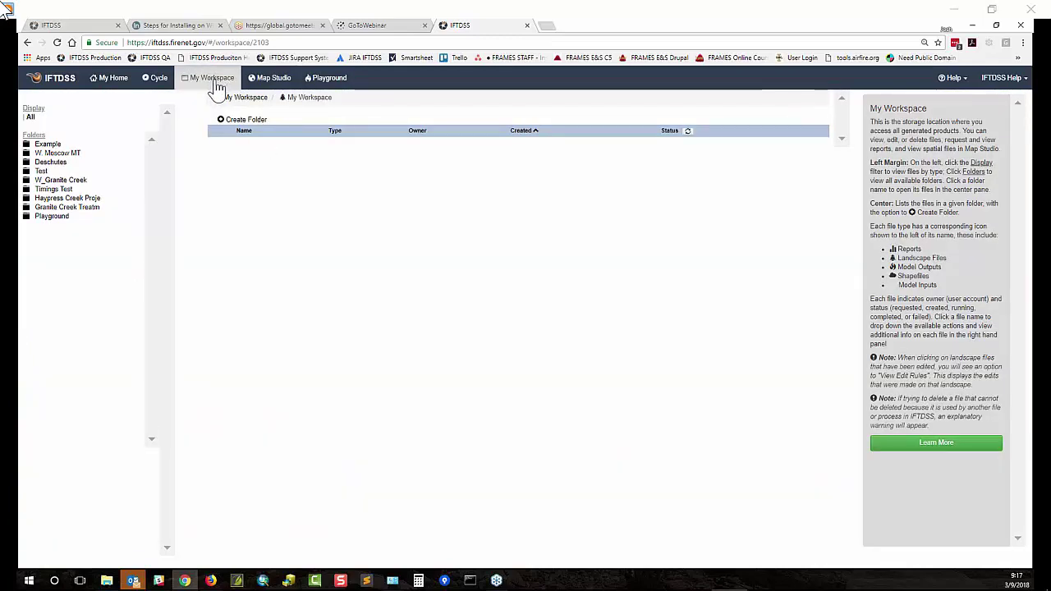
pyautogui.click(162, 82)
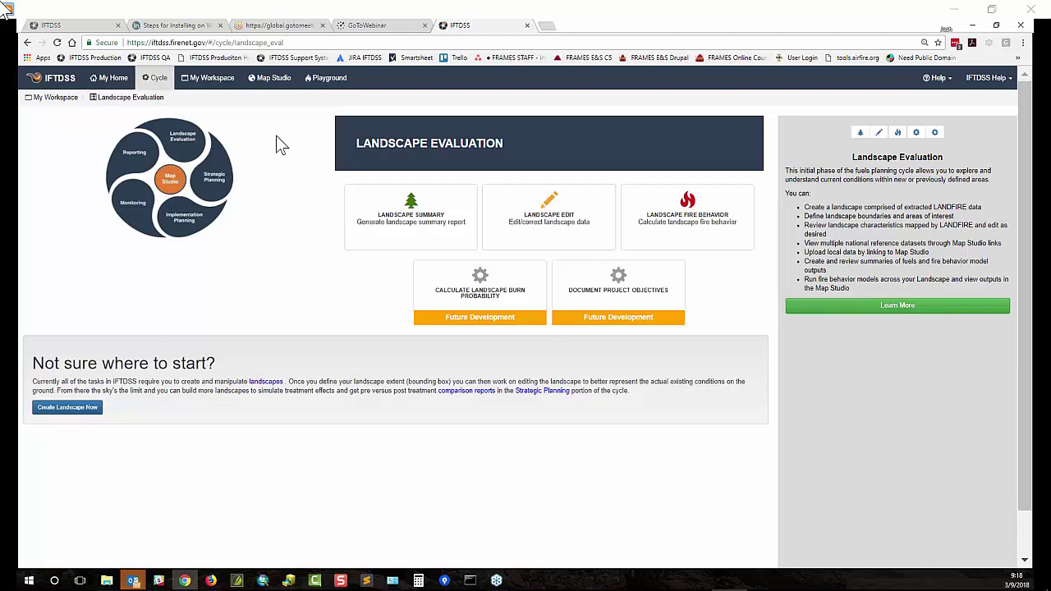
pyautogui.click(385, 212)
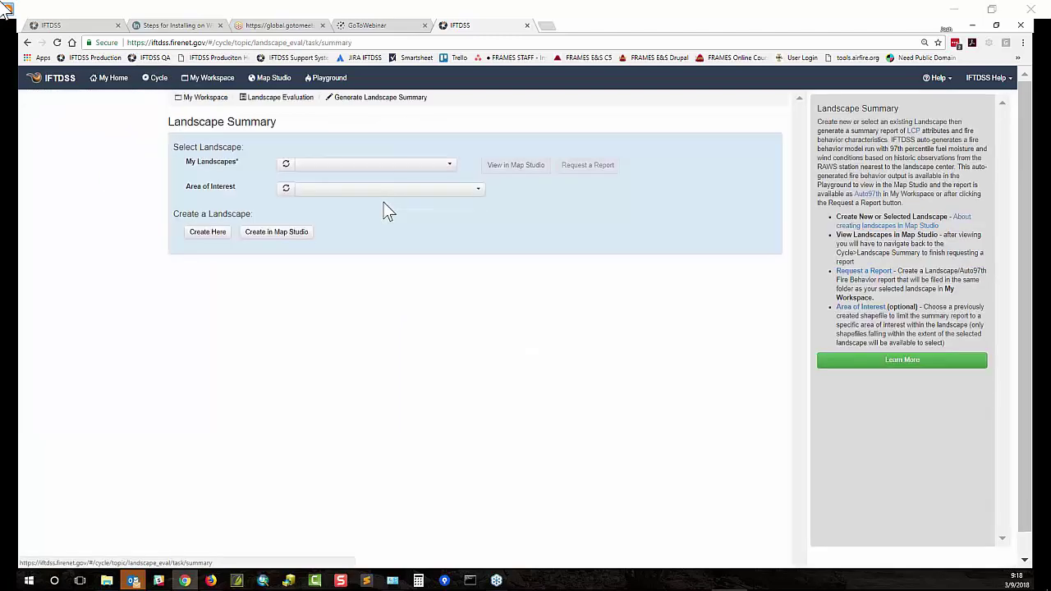
pyautogui.click(449, 166)
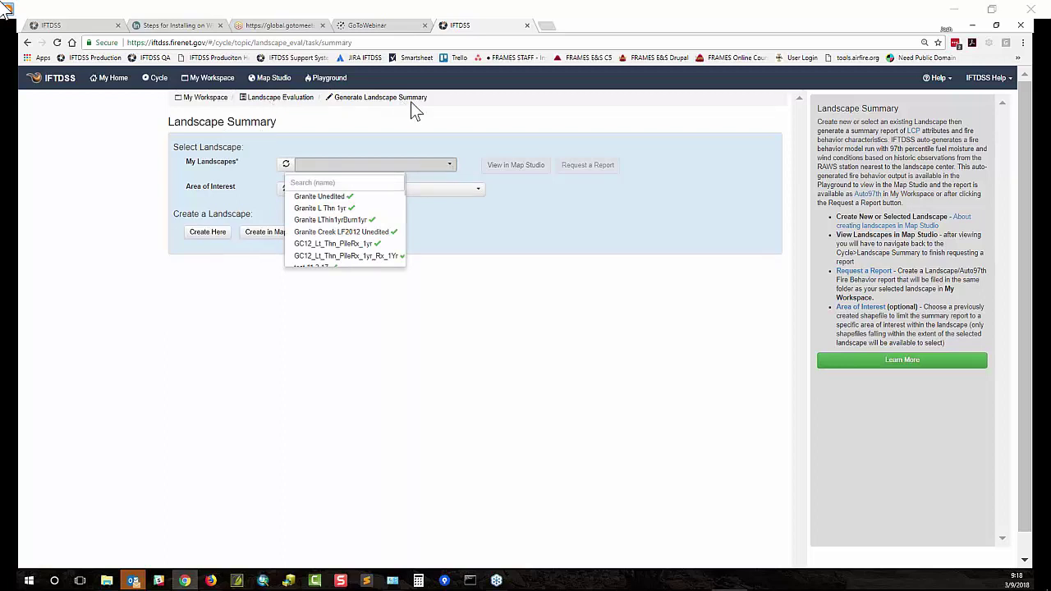
pyautogui.scroll(-10, 383, 223)
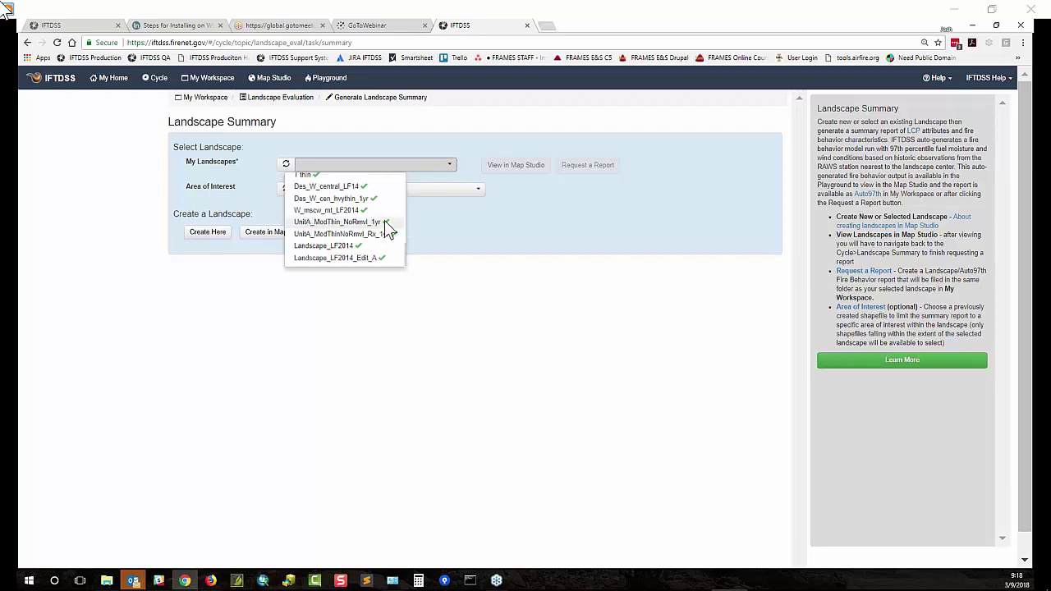
pyautogui.click(324, 186)
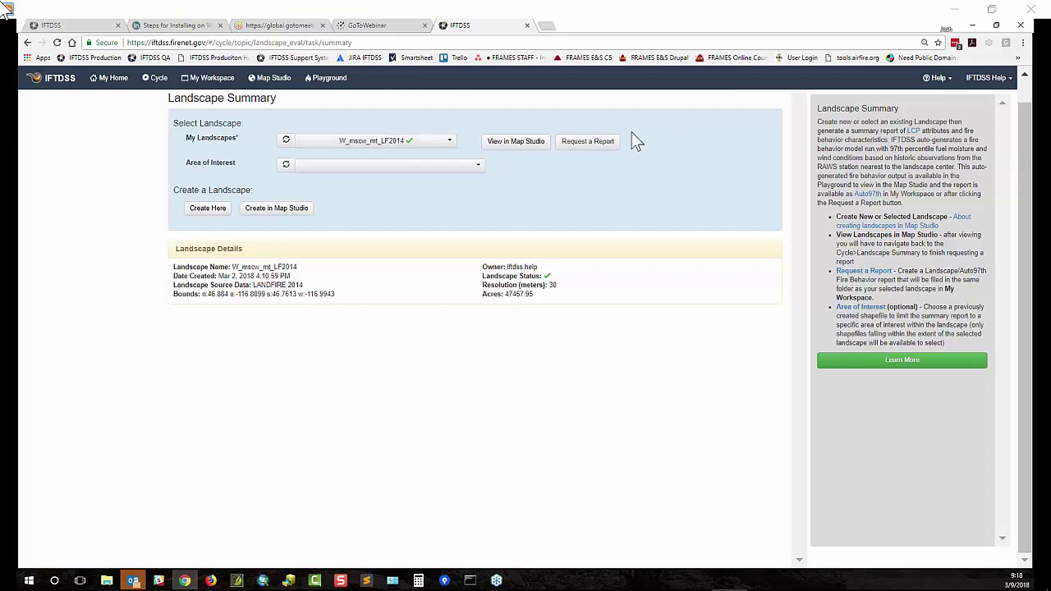
# - Request a report for the selected landscape, open the Landscape/Auto97th Fire Behavior Report, and look over its model parameters and fuel model map
pyautogui.click(603, 146)
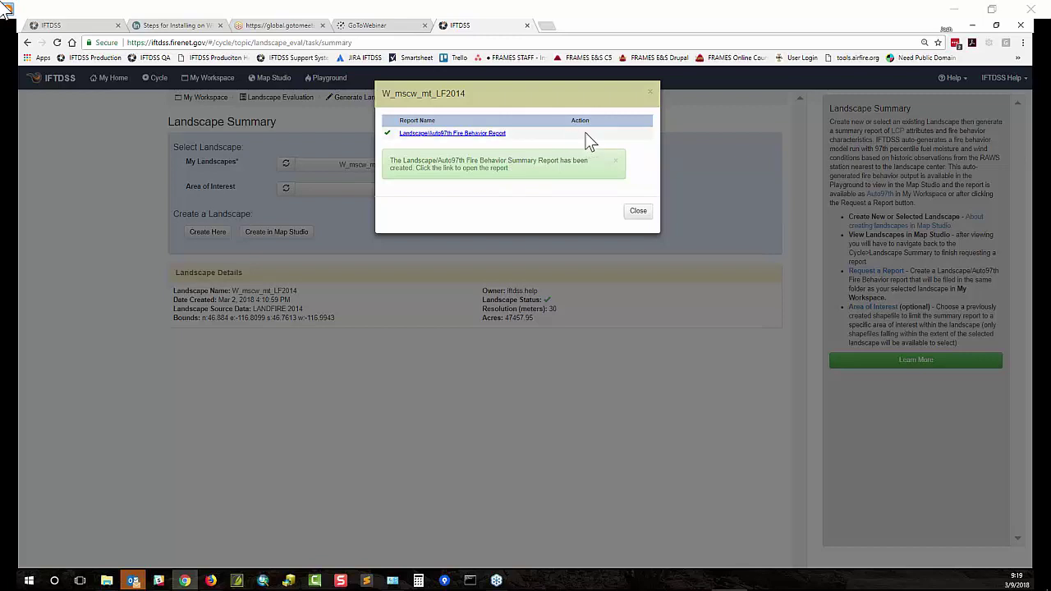
pyautogui.click(466, 134)
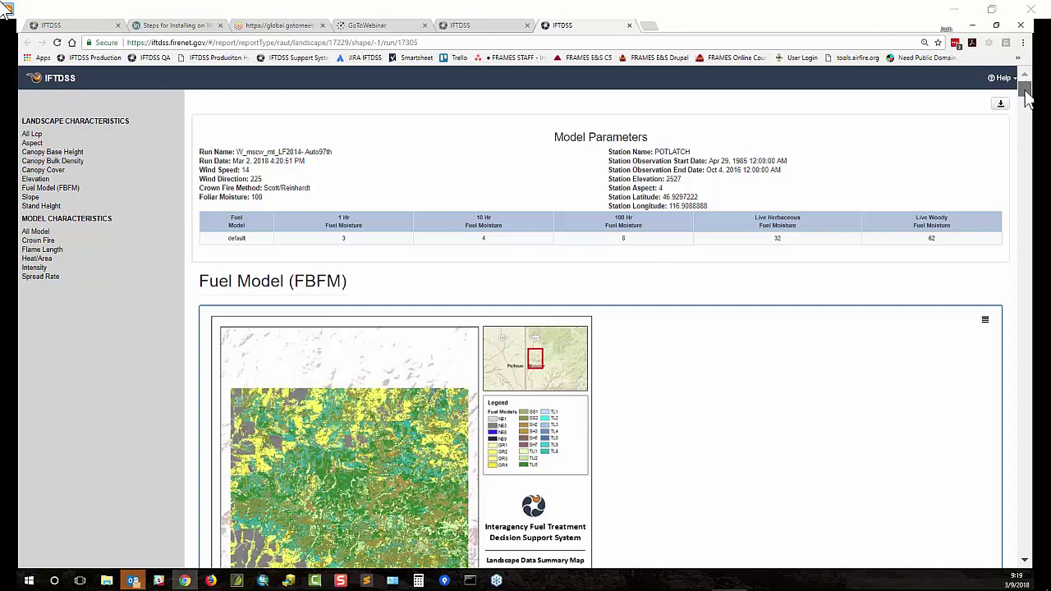
pyautogui.scroll(-1, 1024, 97)
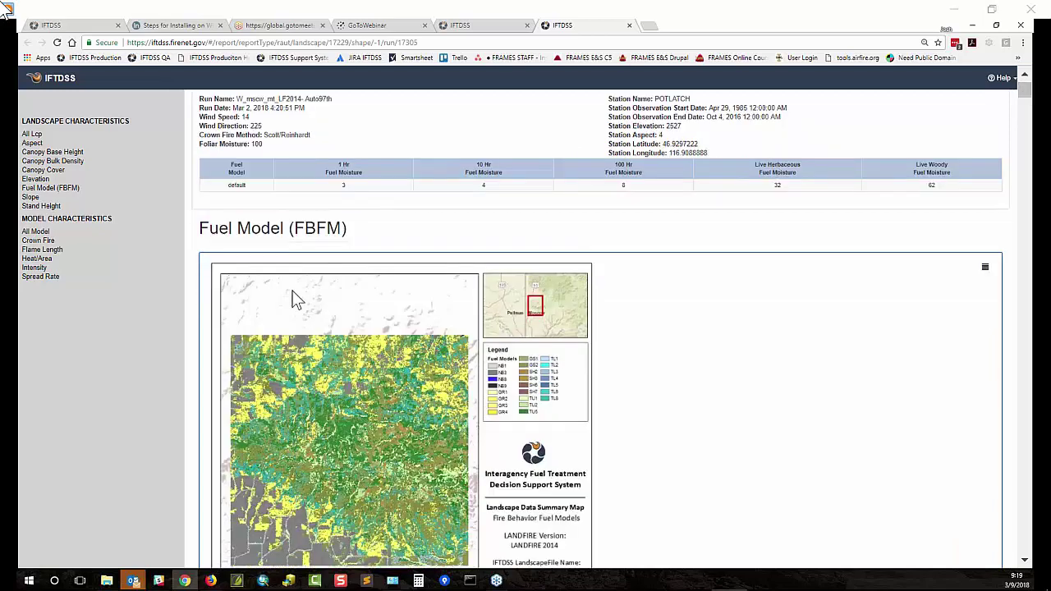
pyautogui.scroll(-3, 296, 299)
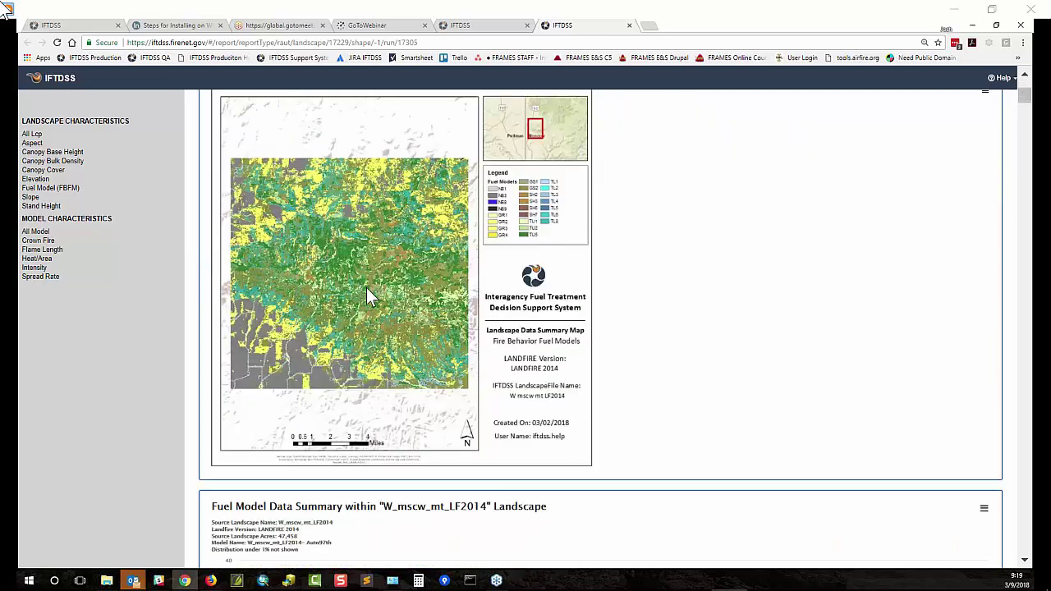
pyautogui.scroll(4, 821, 329)
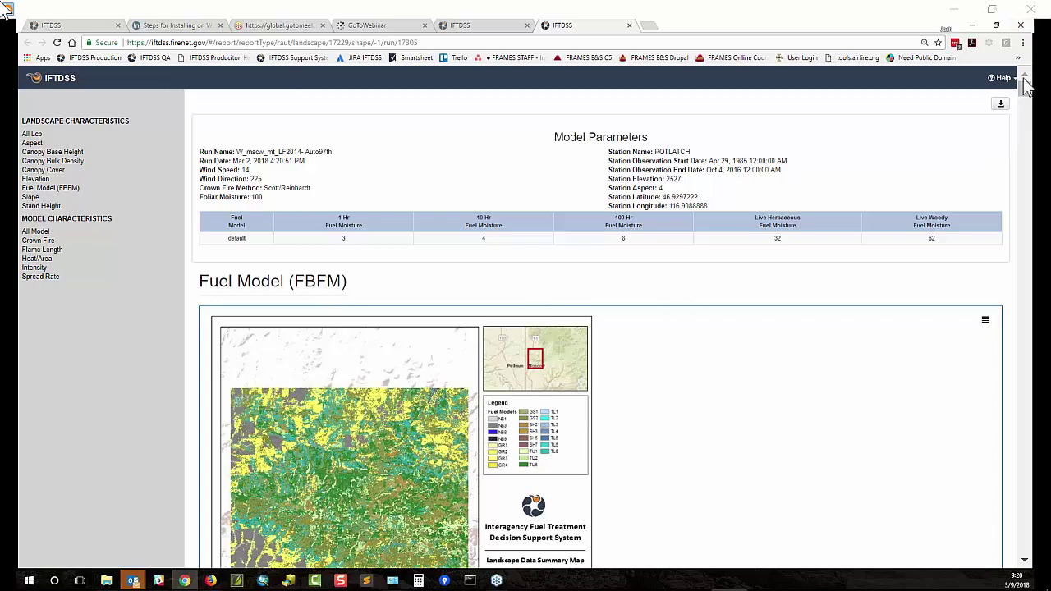
# - Download the report's Fuel Model (FBFM) map as a JPG image
pyautogui.moveTo(1024, 89); pyautogui.dragTo(1026, 97)
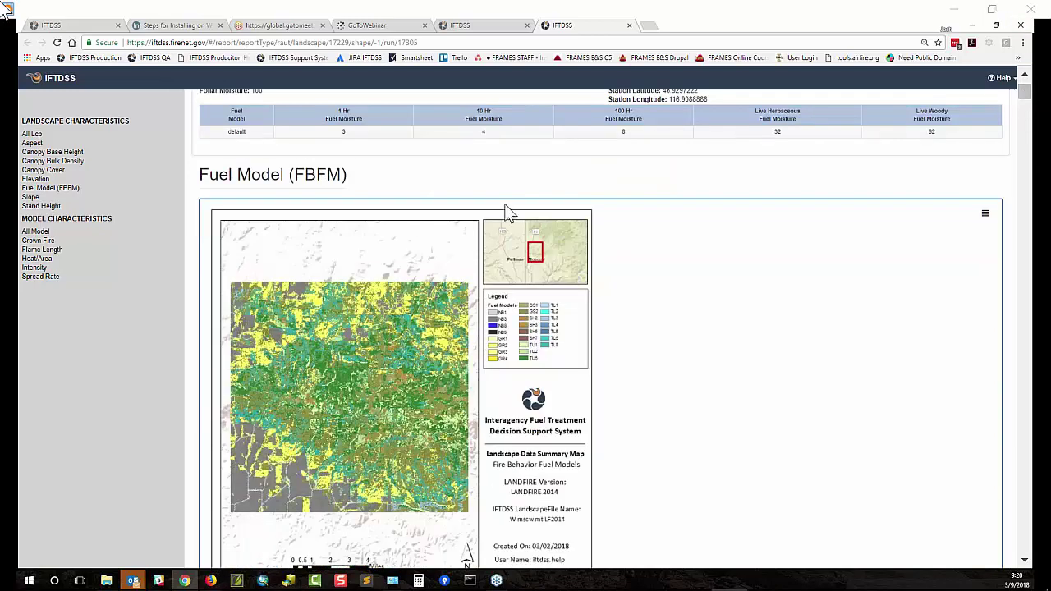
pyautogui.click(985, 215)
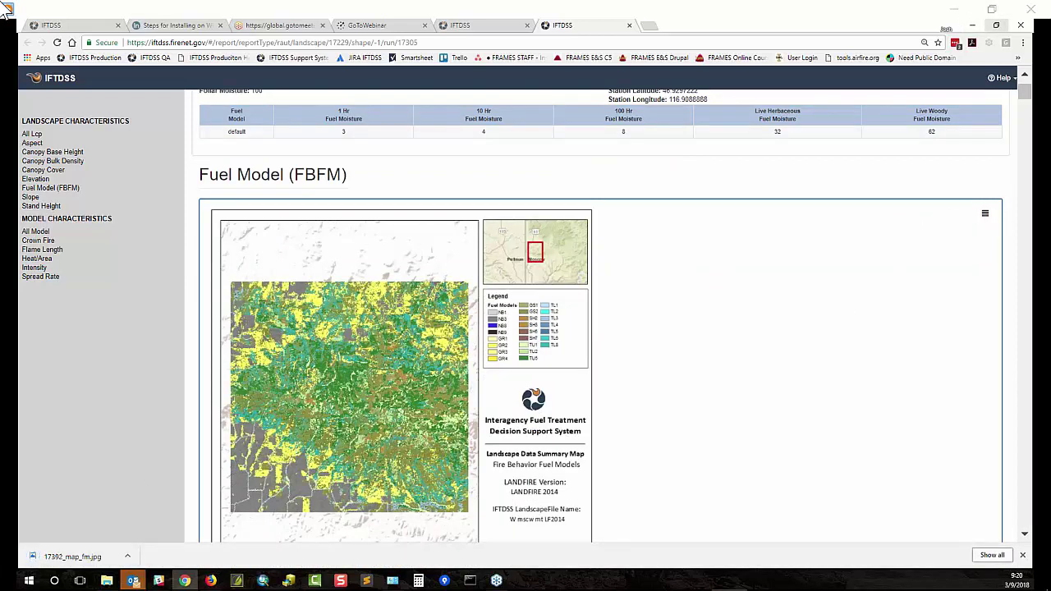
pyautogui.scroll(-1, 1027, 99)
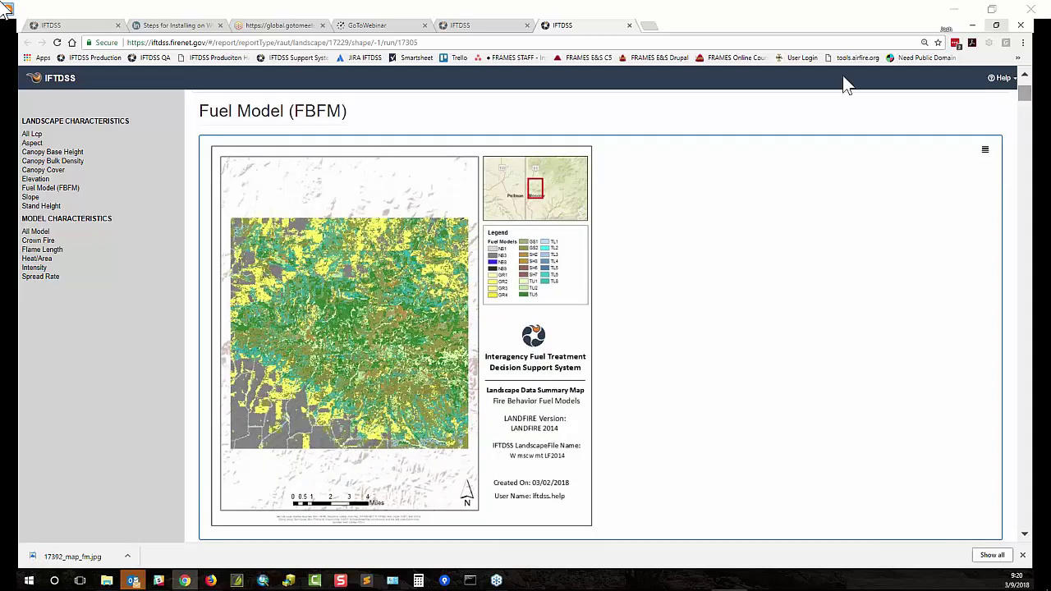
# - Display the report's Flame Length section and examine its map, bar and pie charts, and data summary table
pyautogui.click(45, 249)
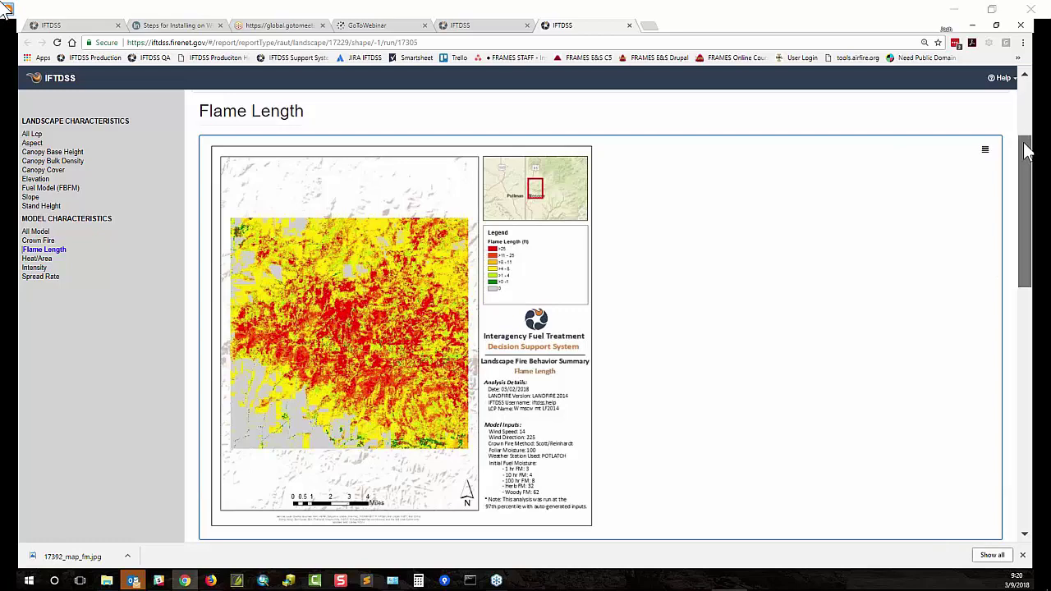
pyautogui.scroll(-3, 609, 309)
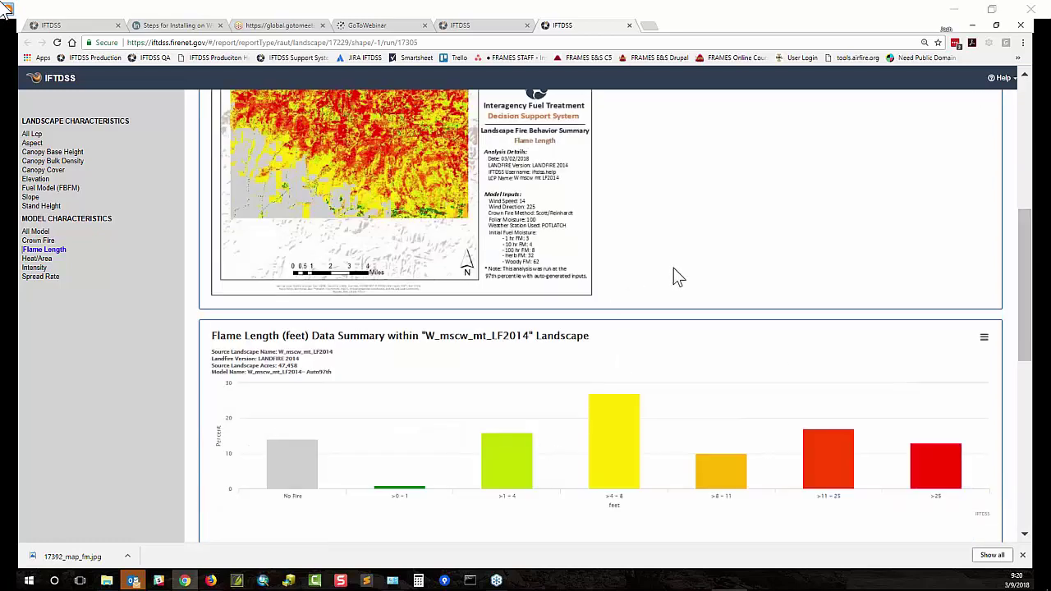
pyautogui.scroll(-2, 676, 277)
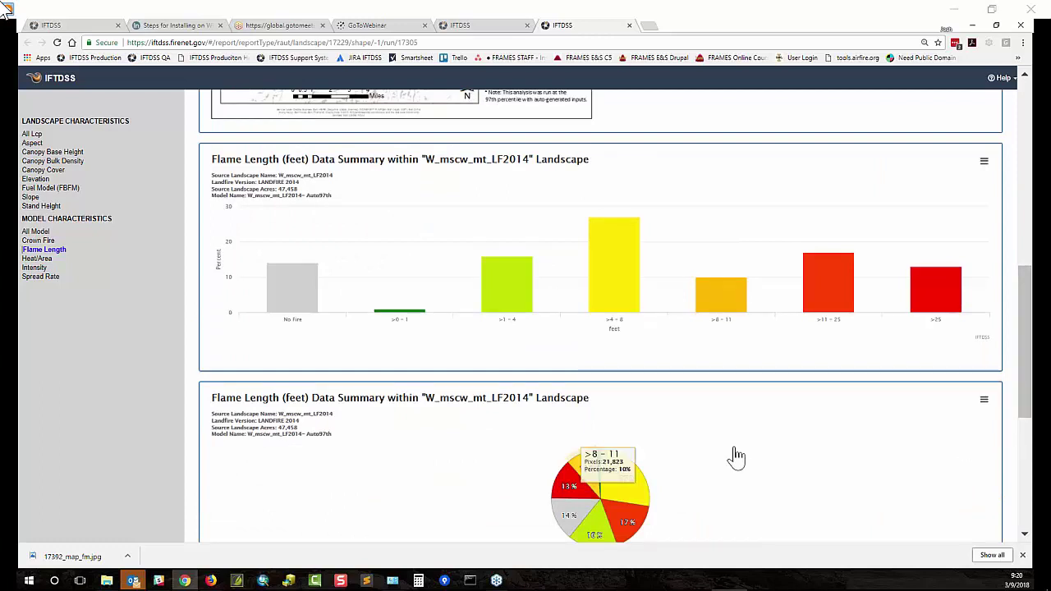
pyautogui.moveTo(1028, 349); pyautogui.dragTo(1027, 470)
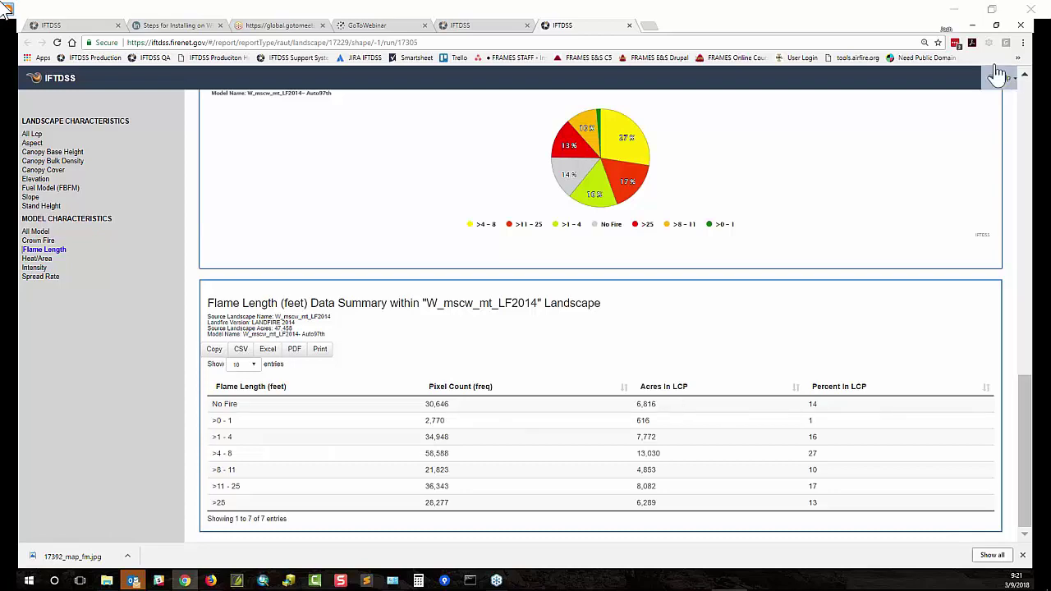
pyautogui.moveTo(1029, 394); pyautogui.dragTo(1026, 101)
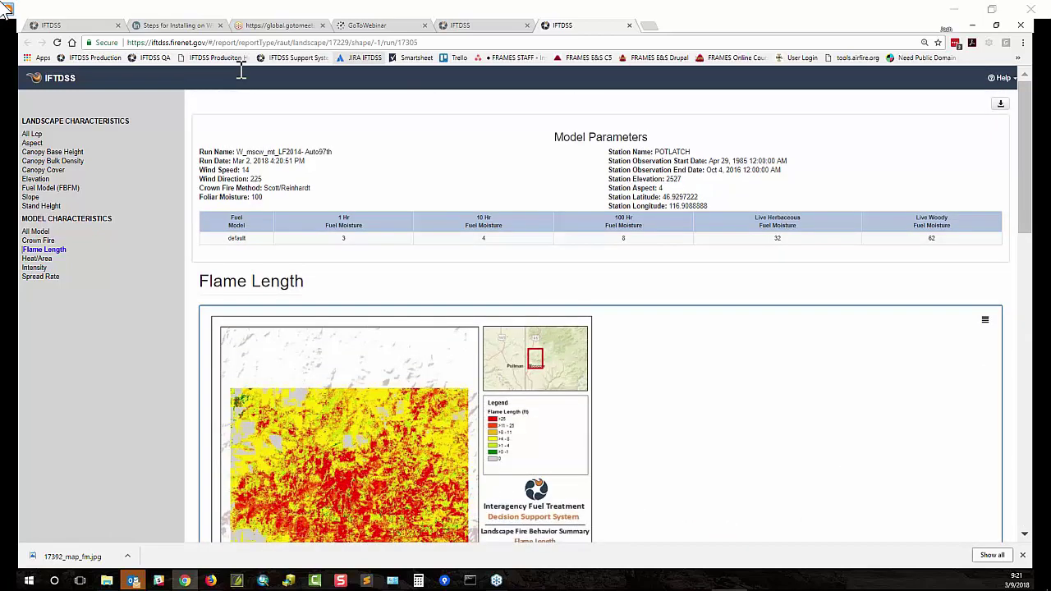
# - Back in My Workspace, inspect the W_mscw_mt_LF2014 - Auto97th report's details in the W. Moscow MT folder, and list the folder's model outputs
pyautogui.click(486, 27)
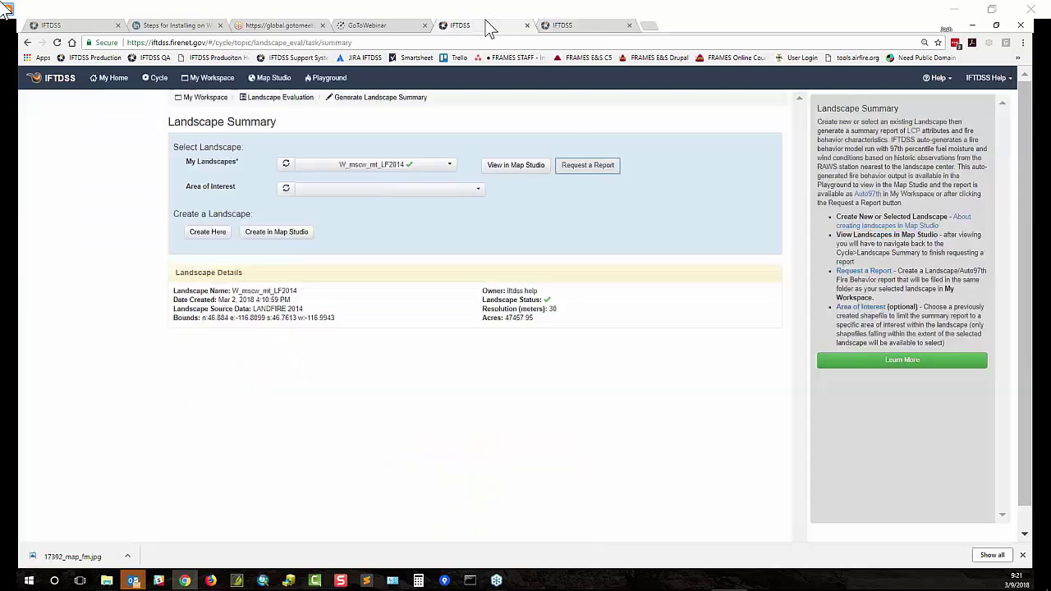
pyautogui.click(212, 78)
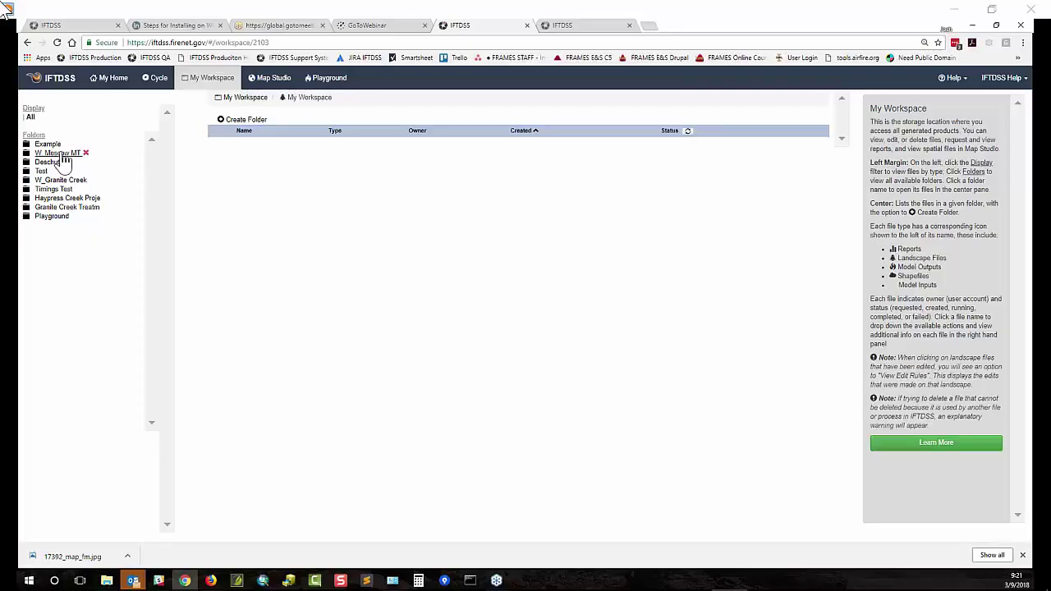
pyautogui.click(61, 155)
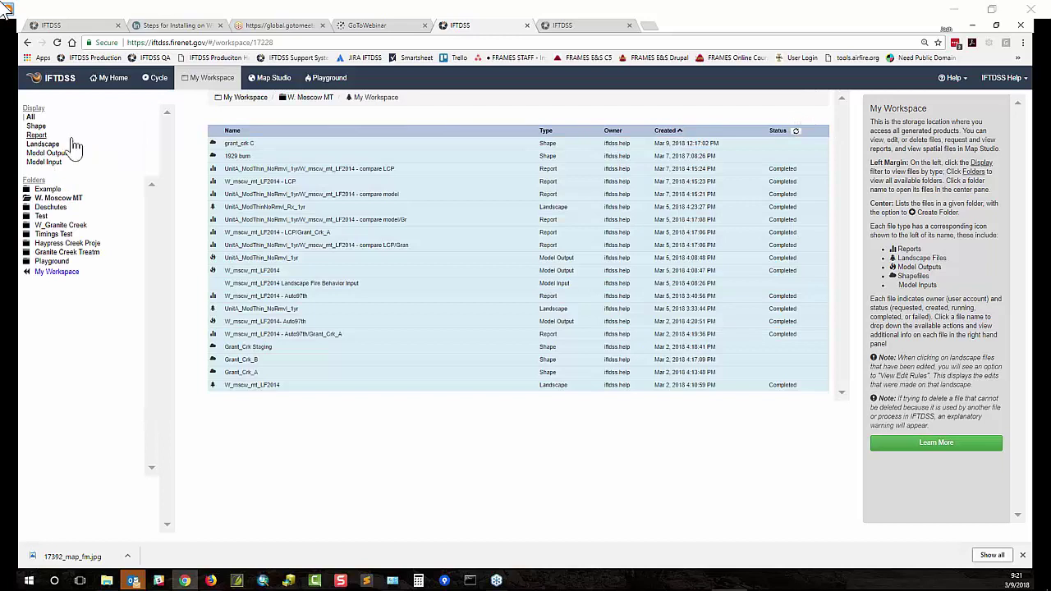
pyautogui.click(33, 135)
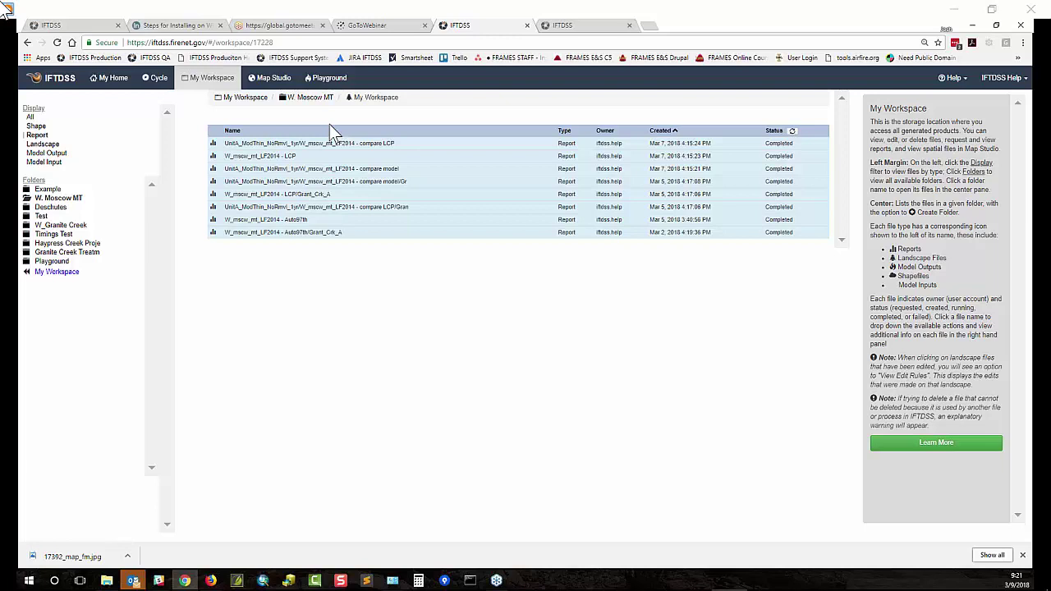
pyautogui.click(296, 219)
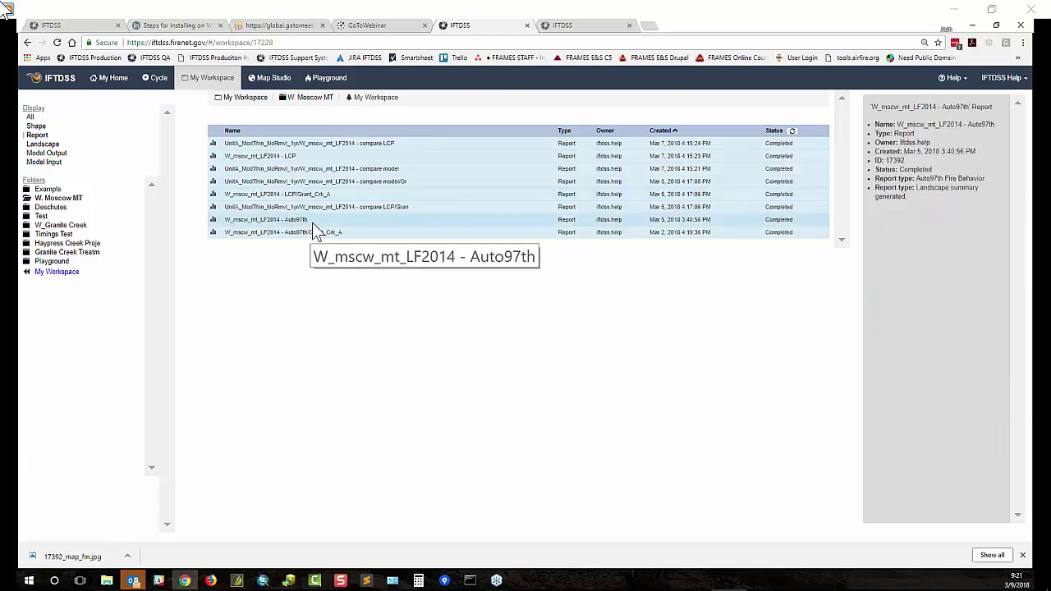
pyautogui.click(312, 222)
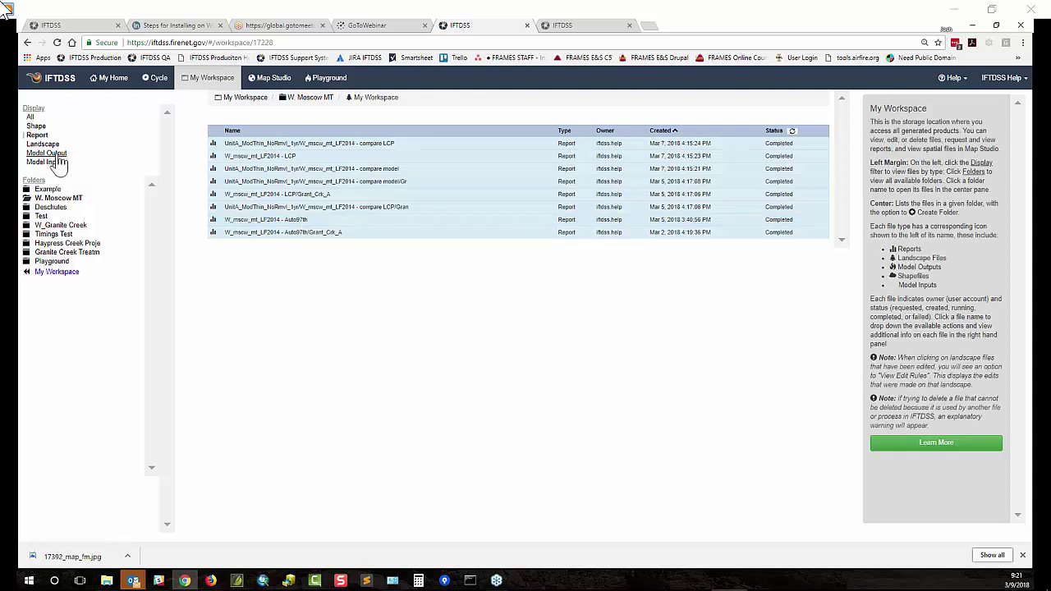
pyautogui.click(58, 156)
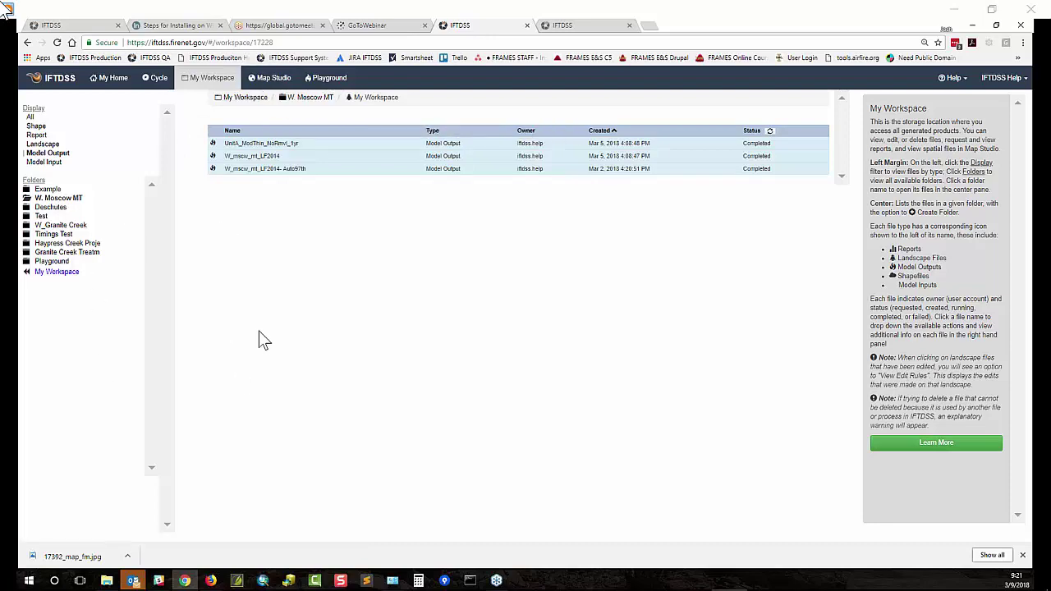
# - Open Develop Treatment Alternatives in the cycle's Strategic Planning phase and select W_mscw_mt_LF2014 as the originating landscape
pyautogui.click(158, 80)
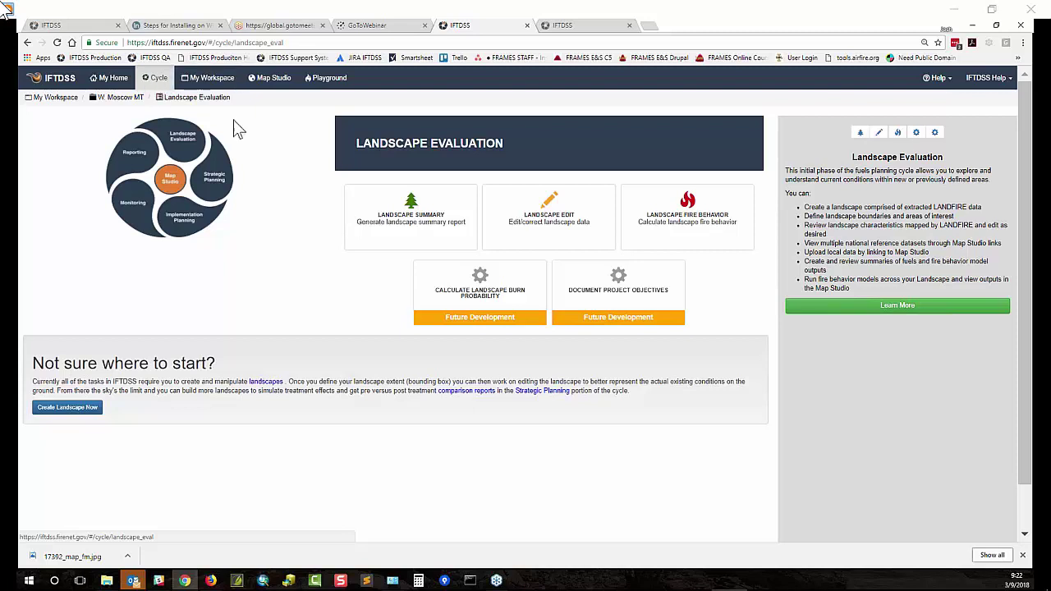
pyautogui.click(221, 185)
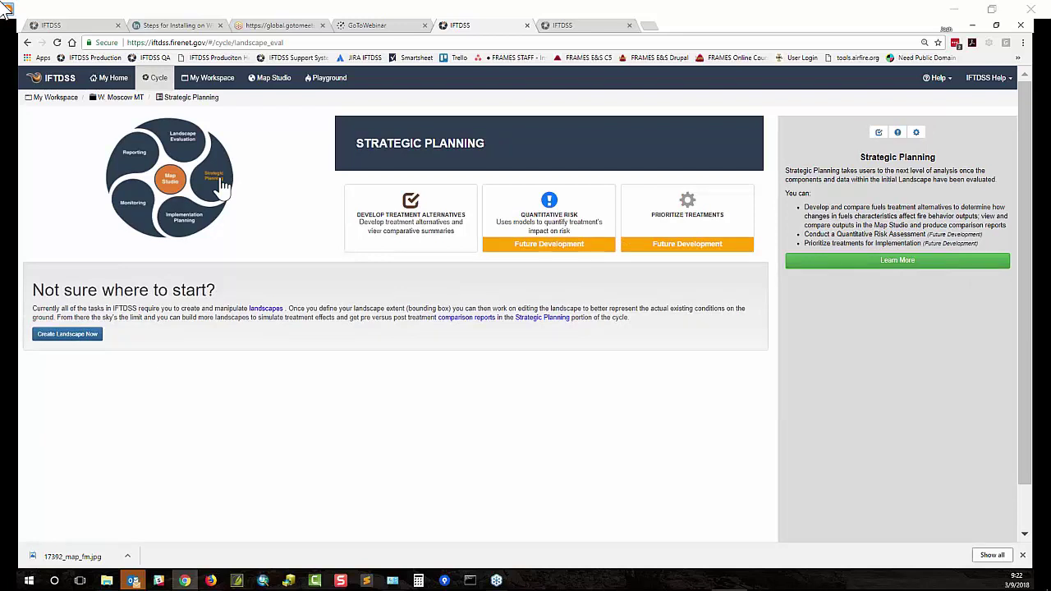
pyautogui.moveTo(364, 216)
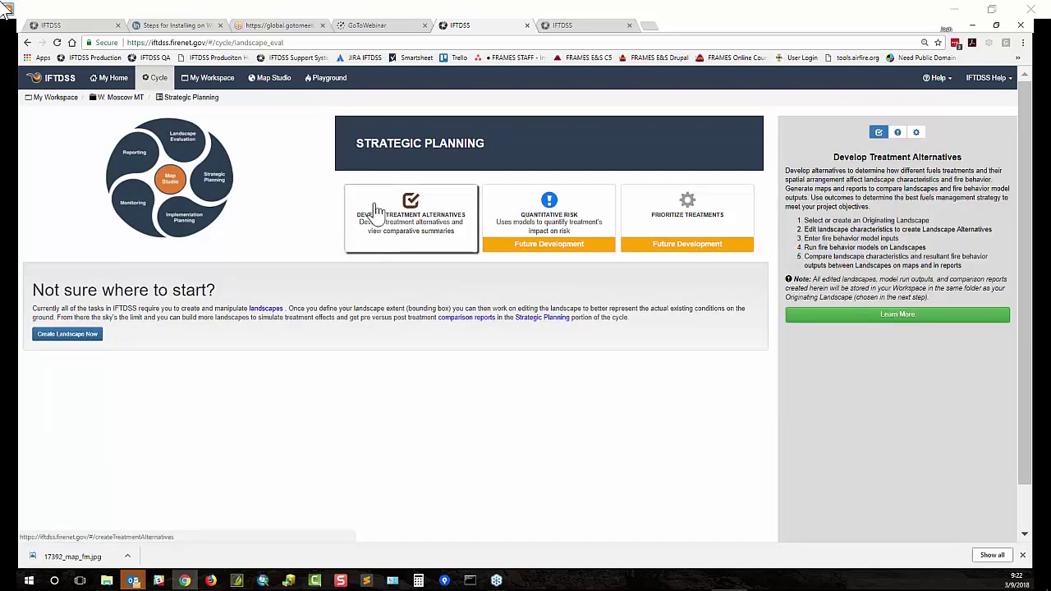
pyautogui.click(375, 222)
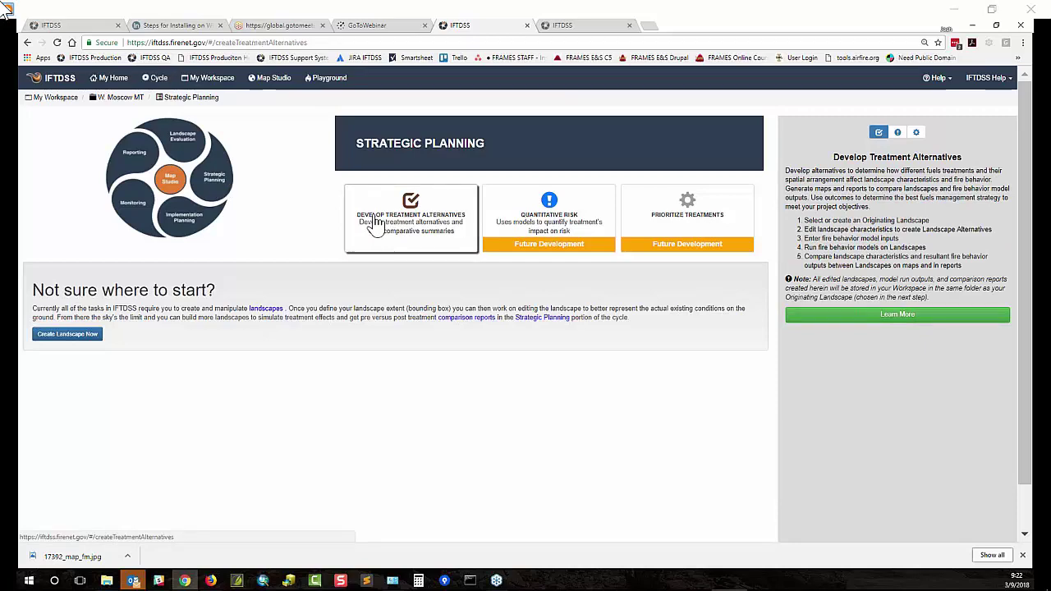
pyautogui.click(297, 180)
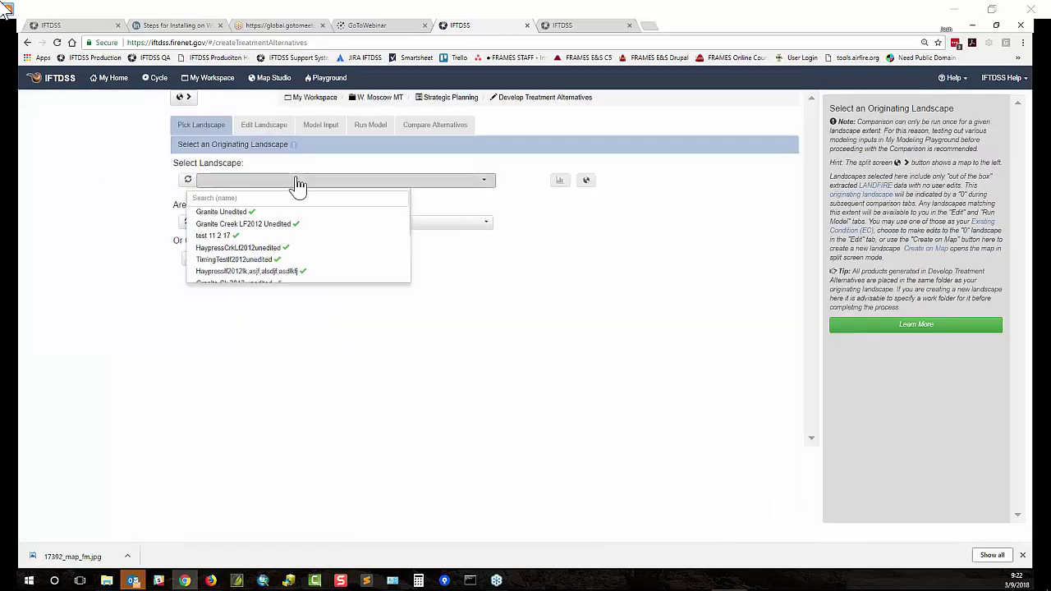
pyautogui.scroll(-3, 353, 258)
pyautogui.click(227, 254)
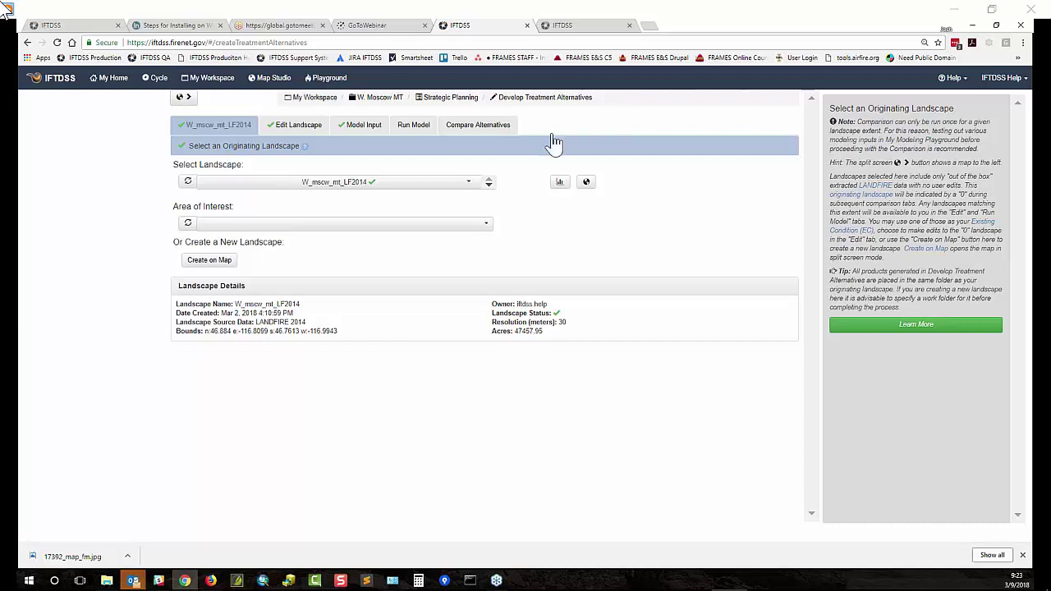
# - In Compare Alternatives, select UnitA_ModThin_NoRmvl_1yr first and W_mscw_mt_LF2014 second, compare them on the map, and examine the Grant_Crk units
pyautogui.click(420, 136)
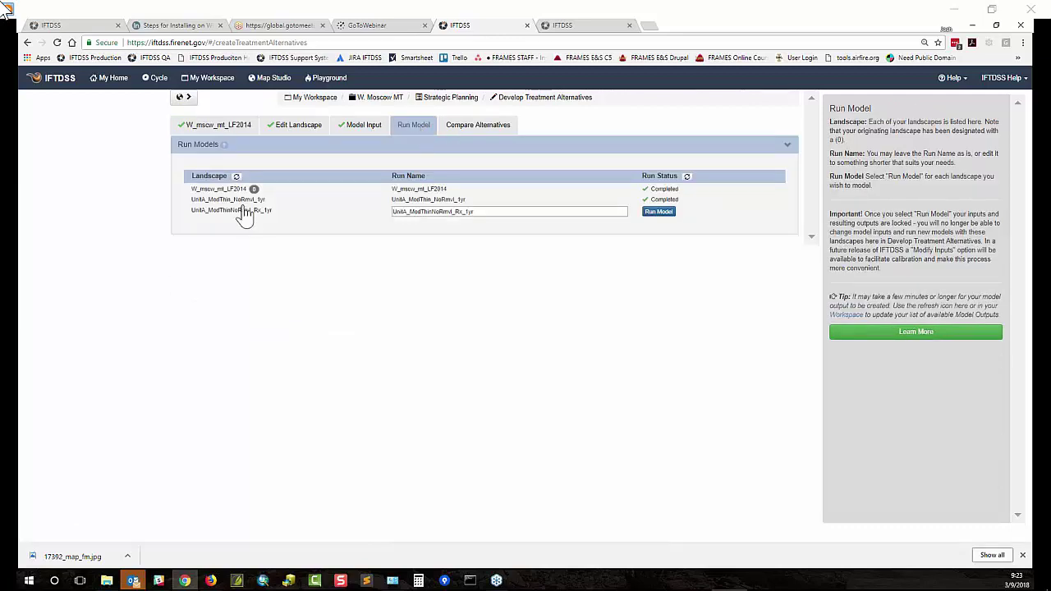
pyautogui.click(503, 133)
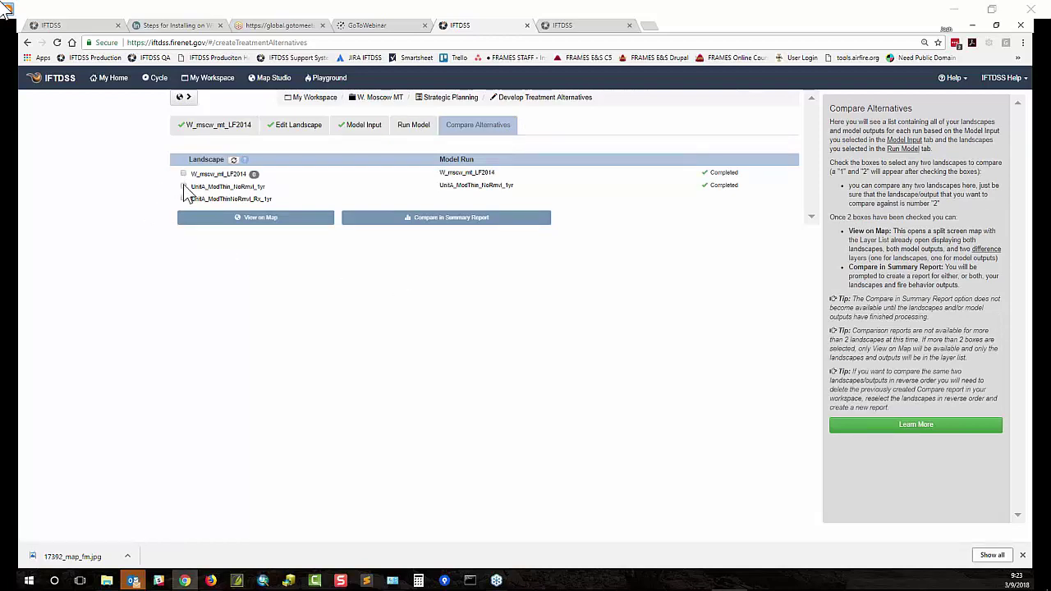
pyautogui.click(183, 187)
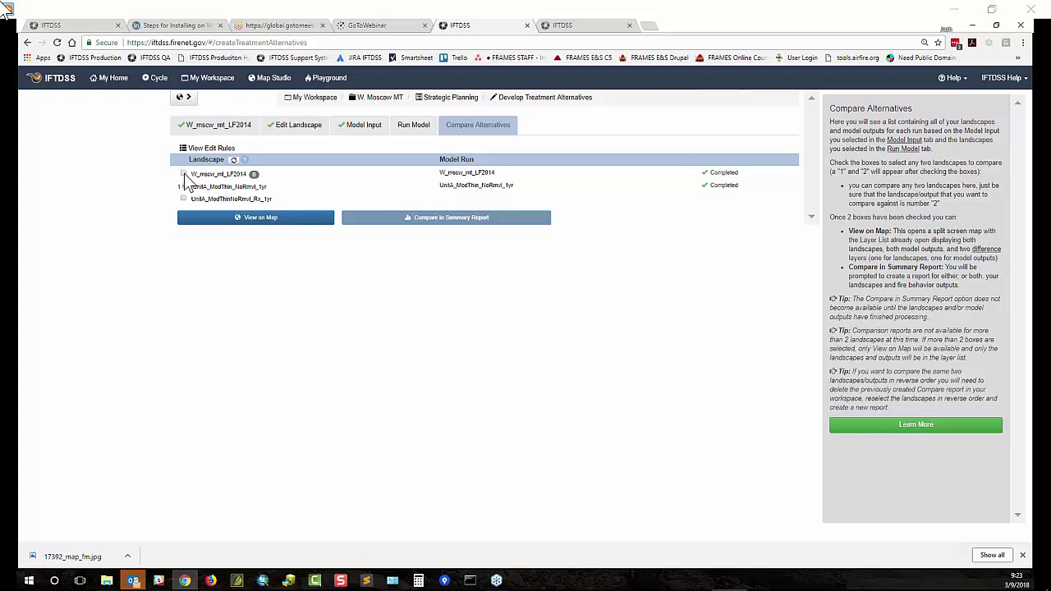
pyautogui.click(184, 174)
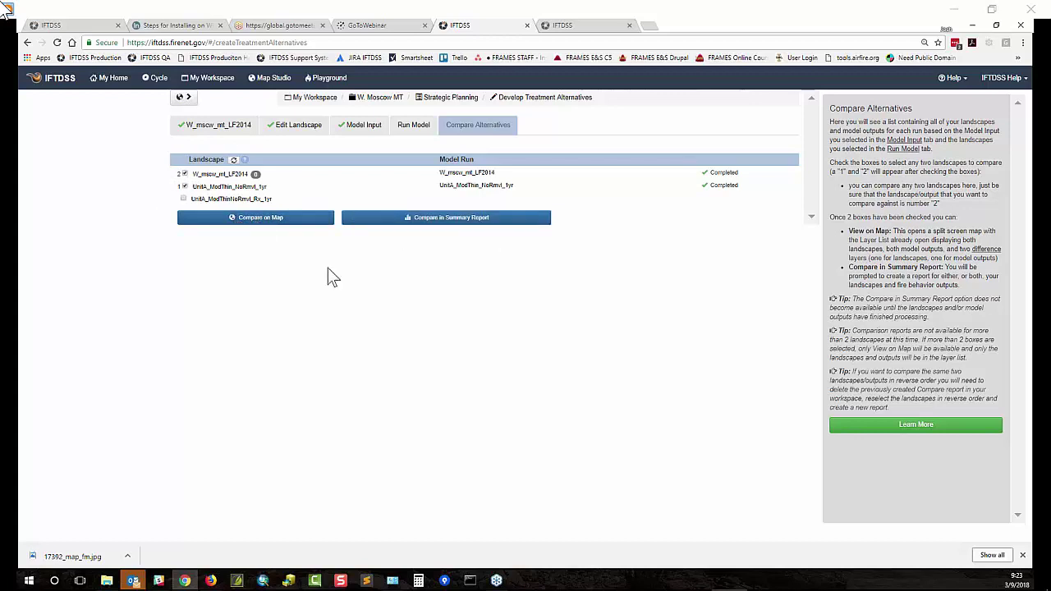
pyautogui.click(273, 218)
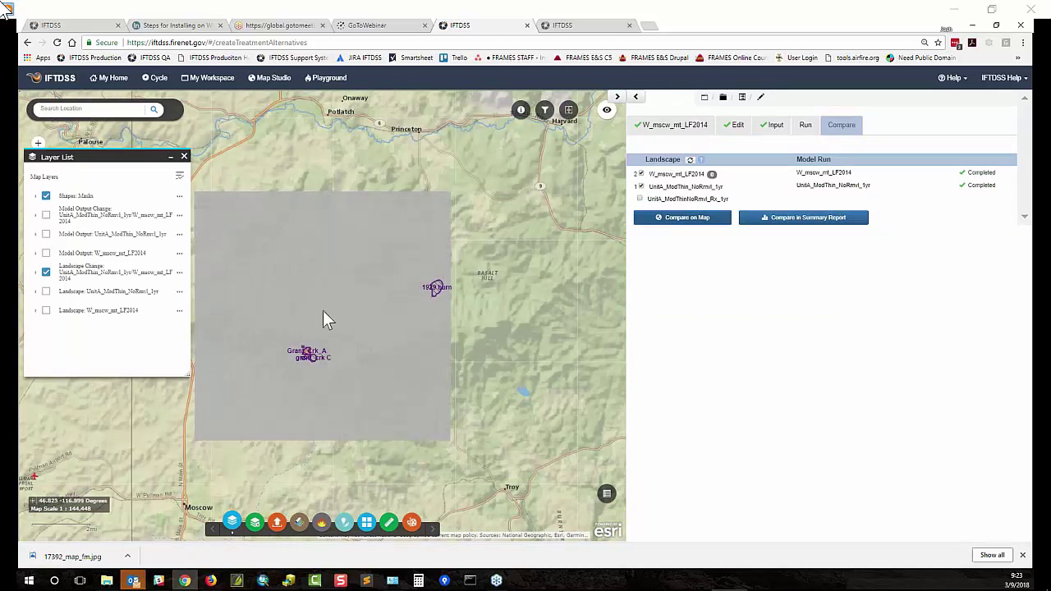
pyautogui.moveTo(276, 336); pyautogui.dragTo(343, 372)
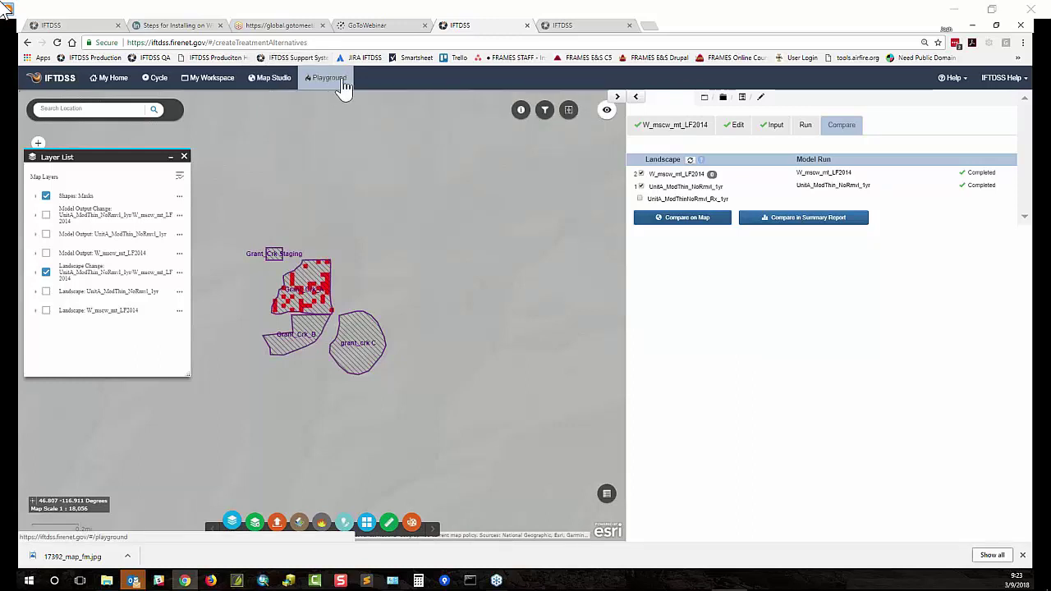
# - Open Landscape Edit from the cycle's Landscape Evaluation phase and read the help tip for the Edit Landscape section
pyautogui.click(163, 75)
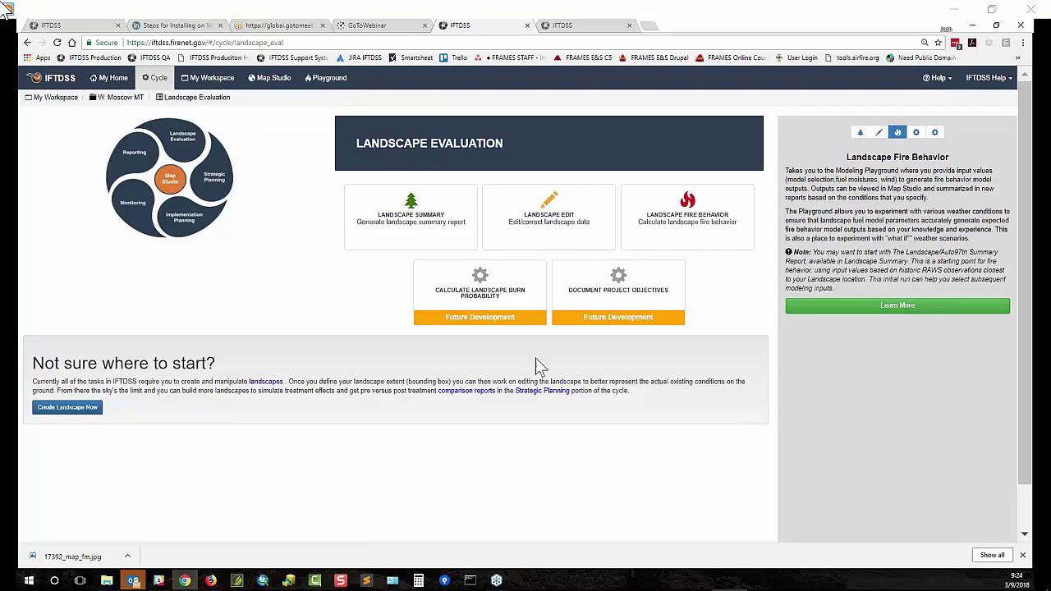
pyautogui.click(542, 238)
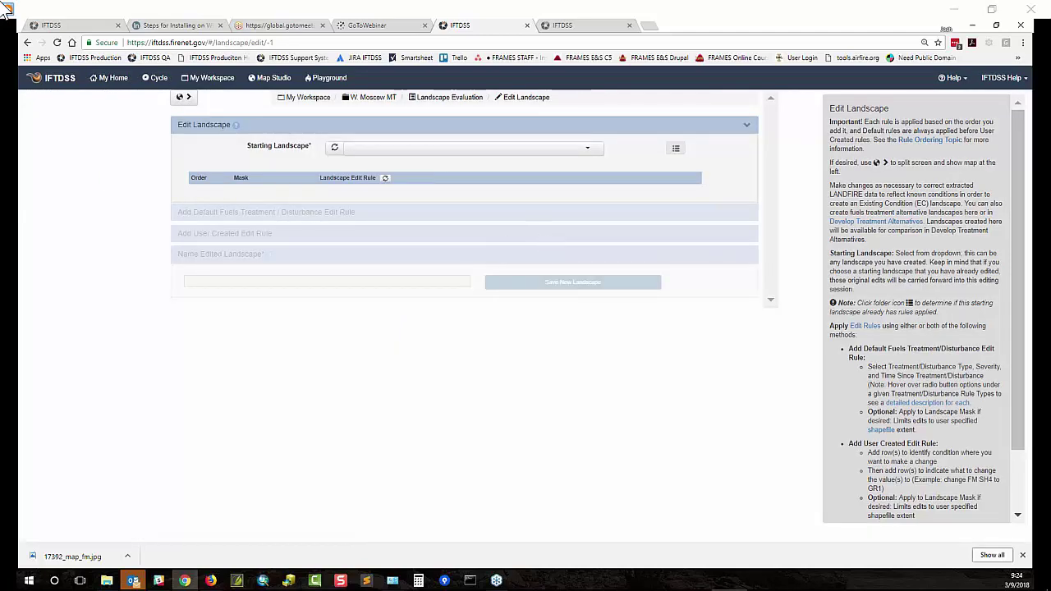
pyautogui.moveTo(1021, 132)
pyautogui.mouseDown()
pyautogui.moveTo(1023, 190)
pyautogui.moveTo(1018, 126)
pyautogui.mouseUp()
pyautogui.click(237, 131)
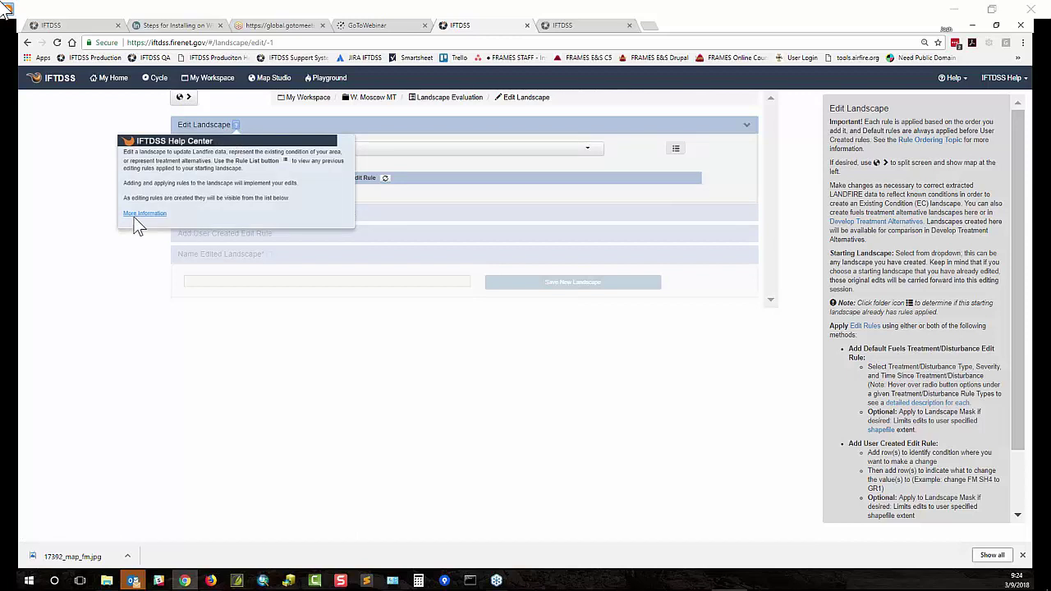
pyautogui.click(108, 169)
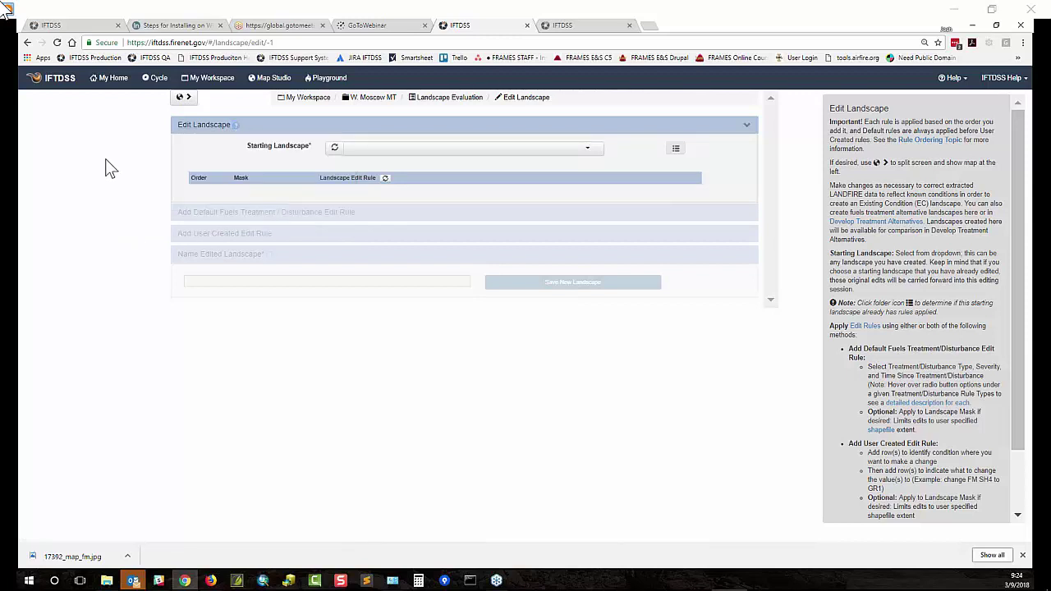
# - View the About this Page help topic for landscape editing, then return to the Edit Landscape page
pyautogui.click(953, 80)
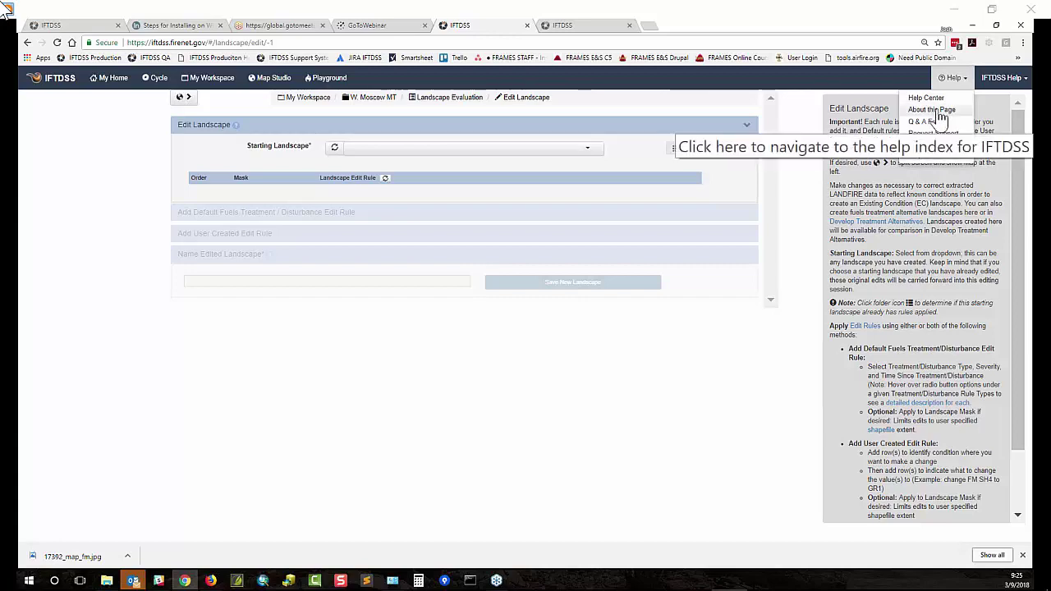
pyautogui.click(941, 117)
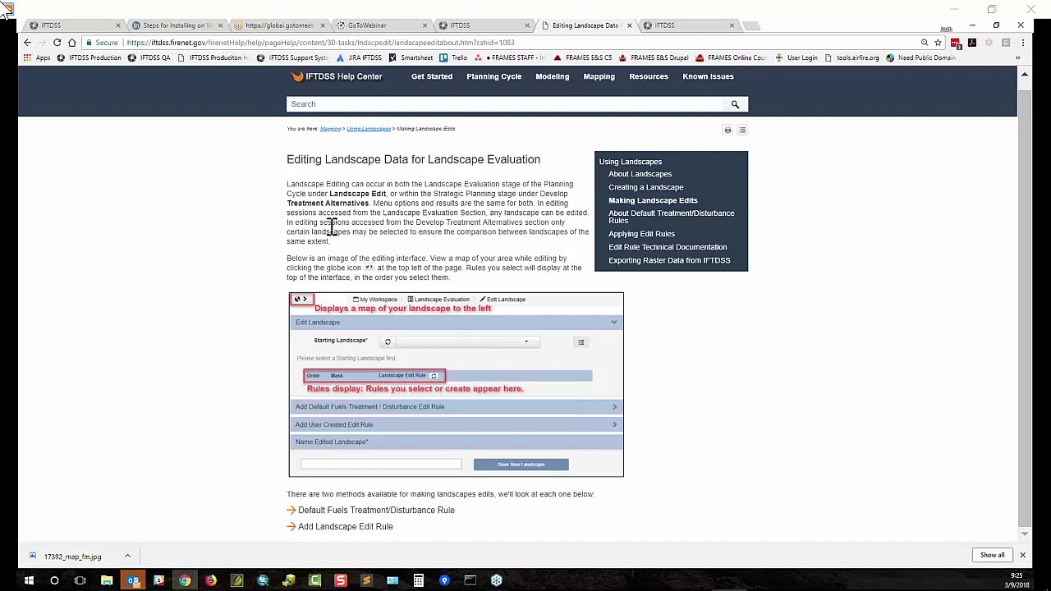
pyautogui.click(490, 22)
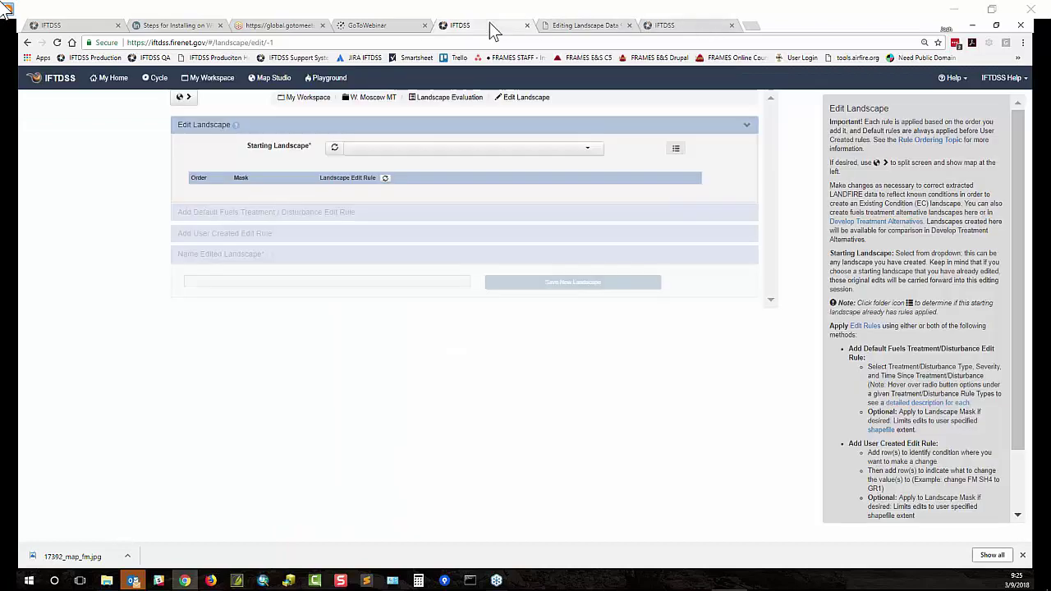
# - Open the Help Center and search it for "landscape editing"
pyautogui.click(953, 79)
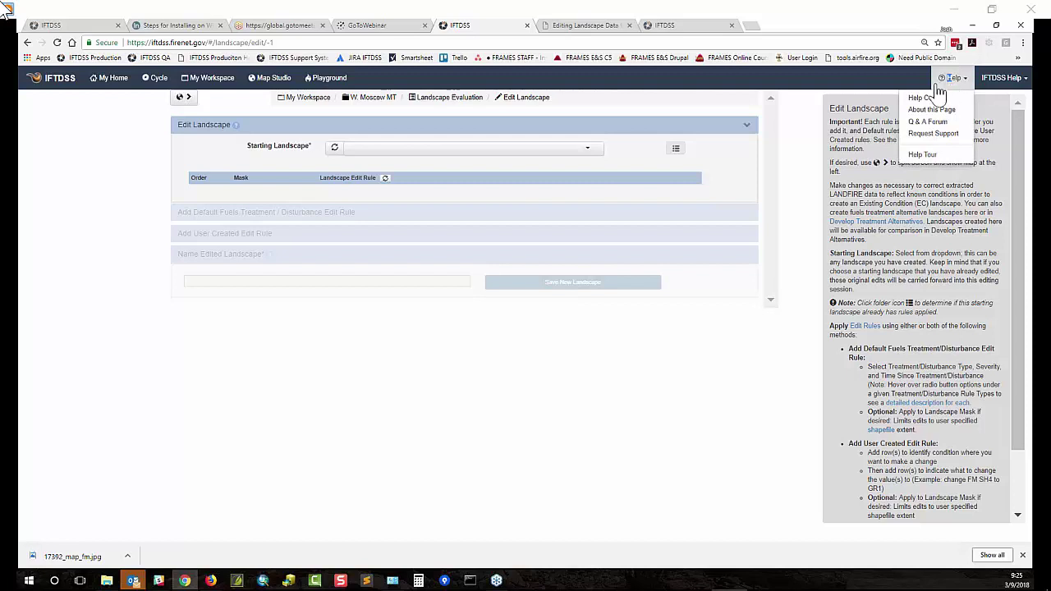
pyautogui.click(934, 92)
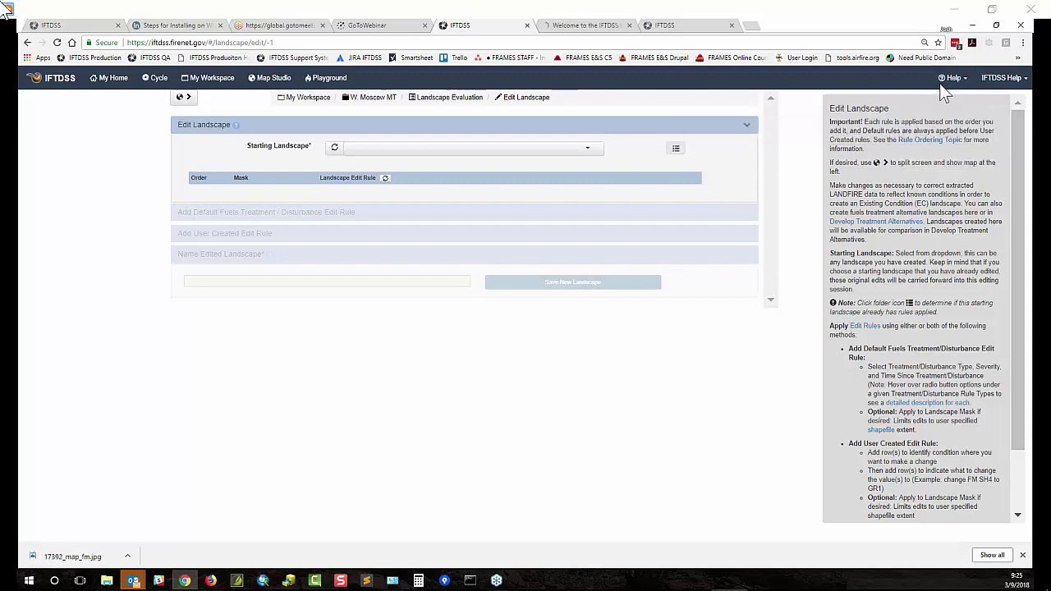
pyautogui.click(591, 25)
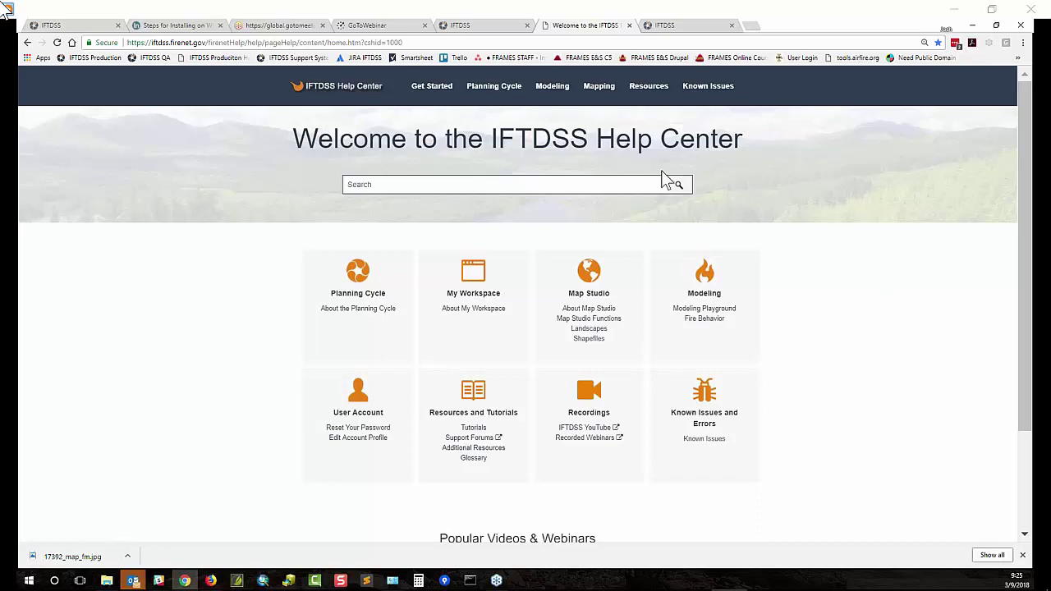
pyautogui.click(431, 91)
pyautogui.write('landsacape editing')
pyautogui.press('Return')
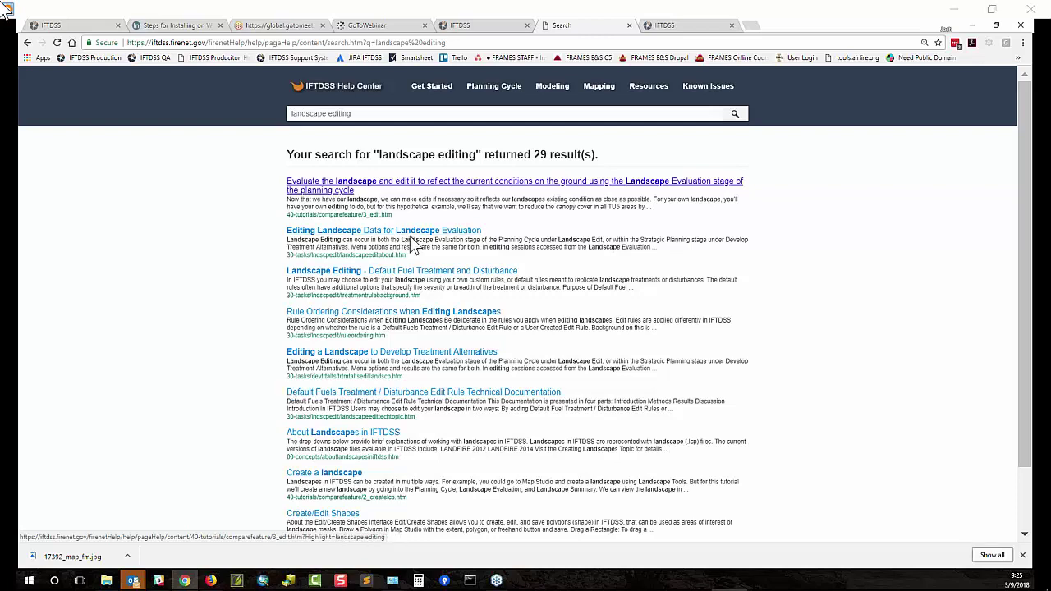
# - Open the Q & A Forum and look over the community forum topics and the app's other help options
pyautogui.click(440, 25)
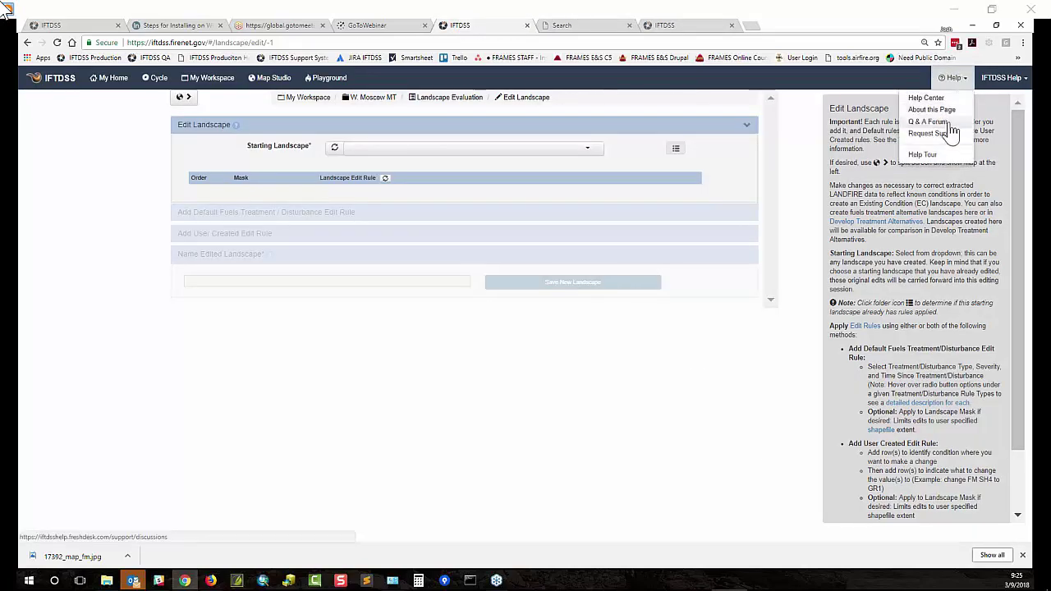
pyautogui.click(948, 123)
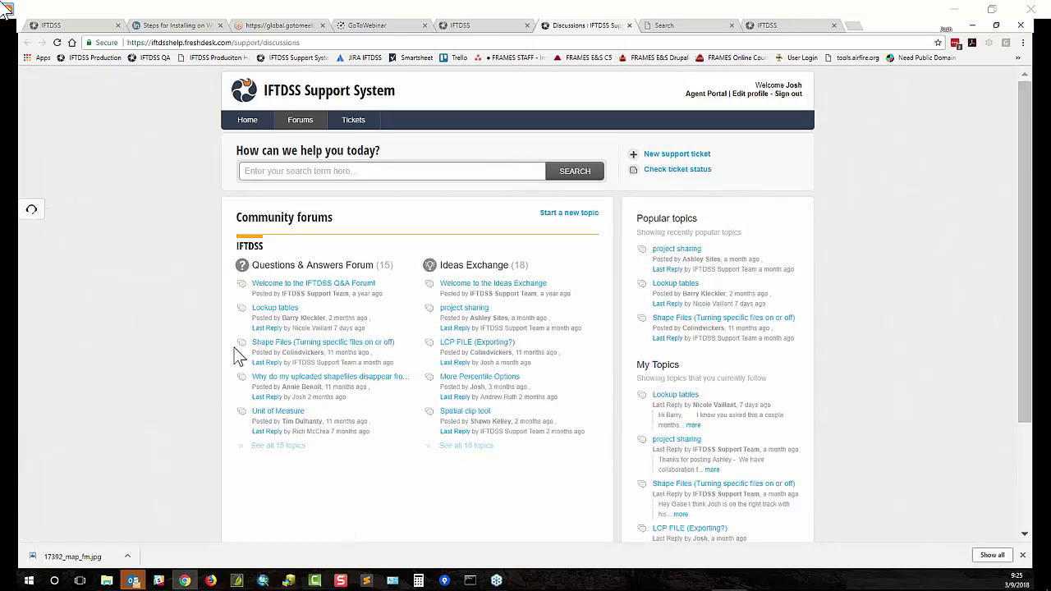
pyautogui.click(456, 25)
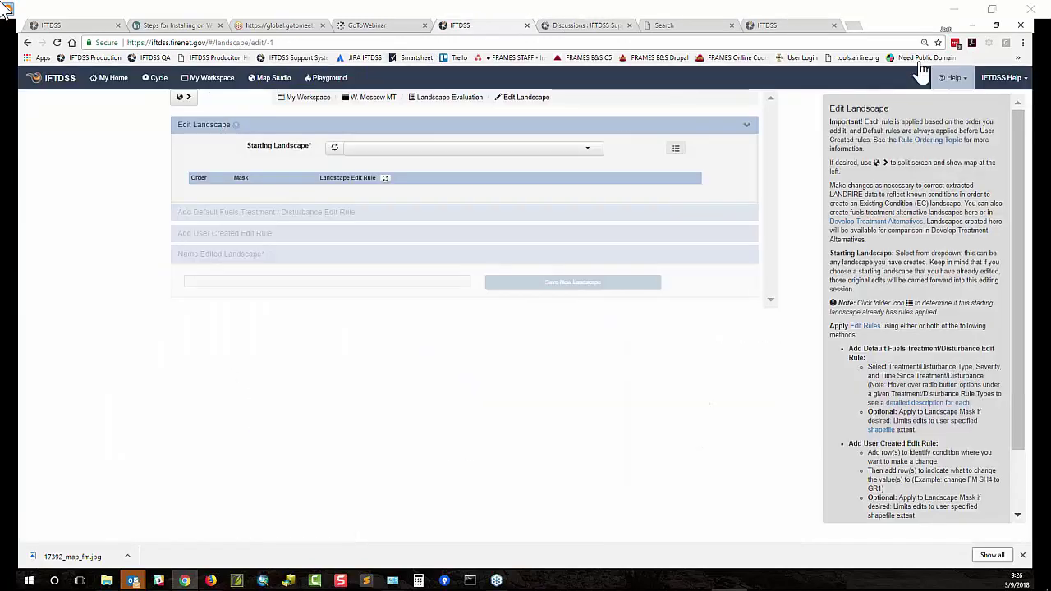
pyautogui.click(951, 77)
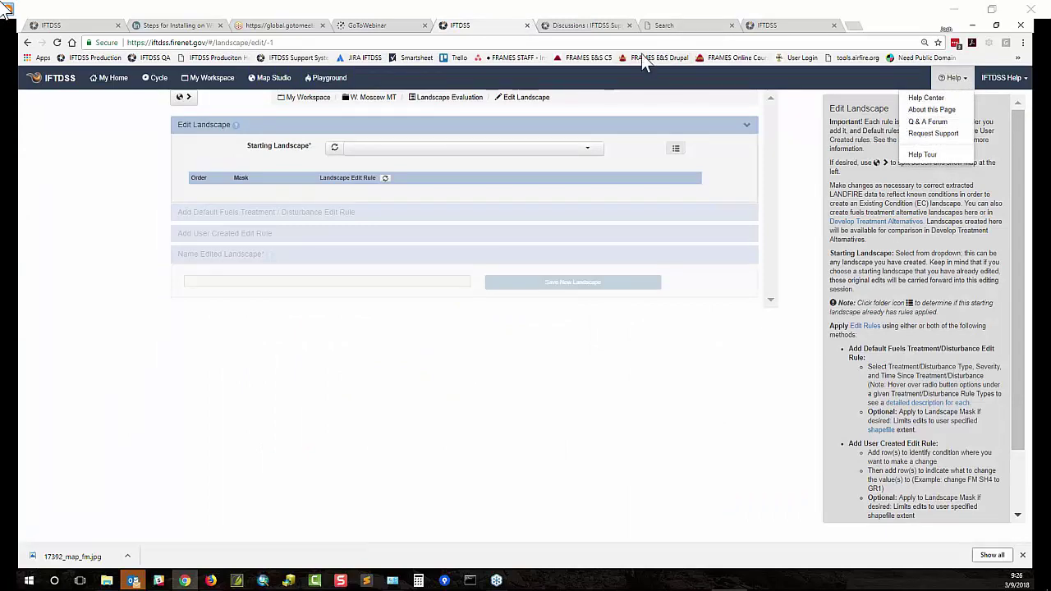
pyautogui.click(579, 25)
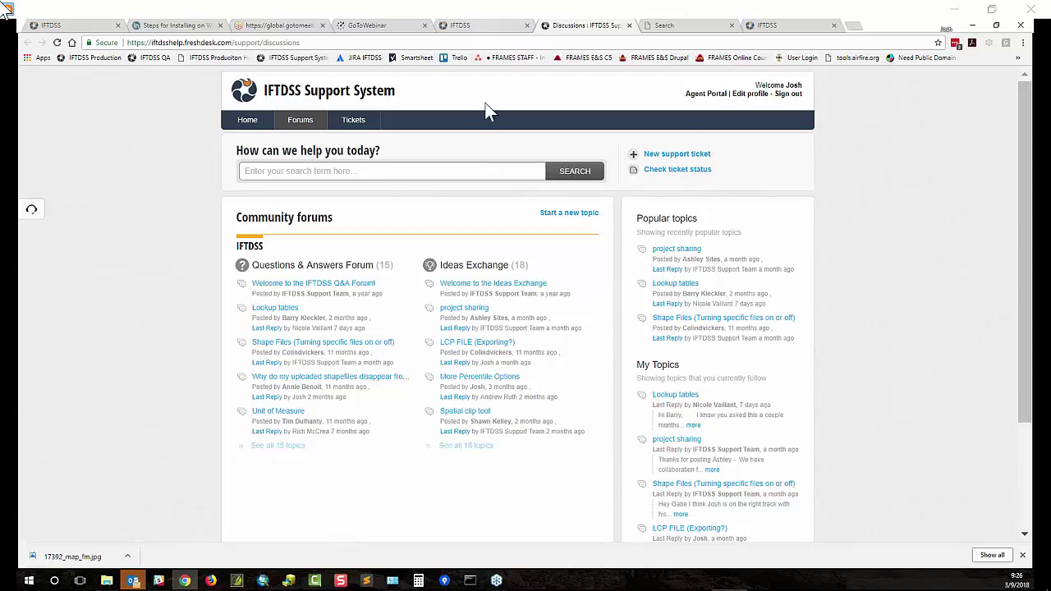
# - From the IFTDSS home page, open Webinars & Trainings and review the scheduled and recorded webinars
pyautogui.click(480, 23)
pyautogui.click(66, 93)
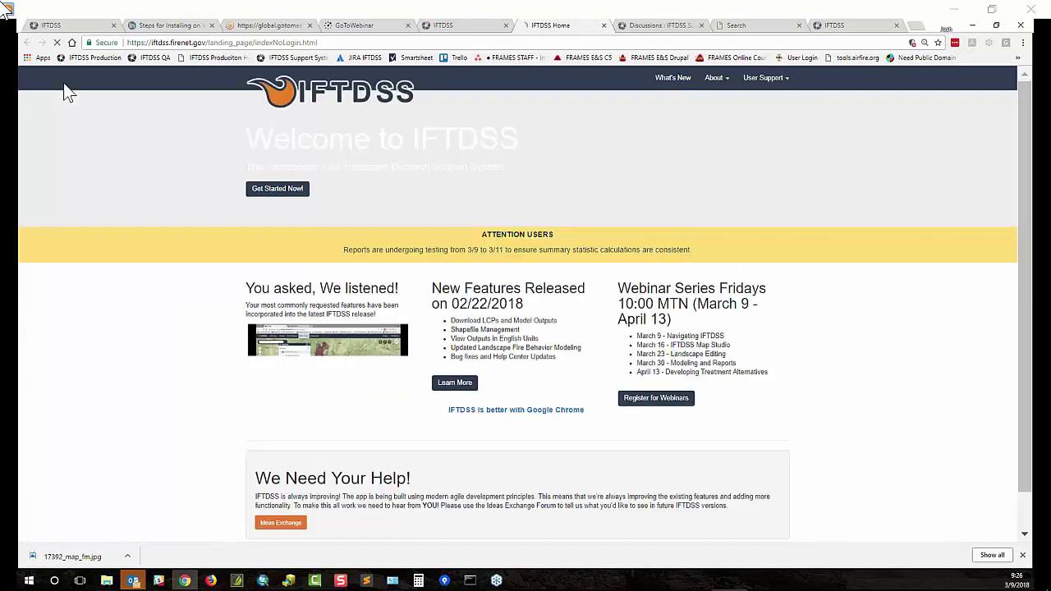
pyautogui.click(774, 82)
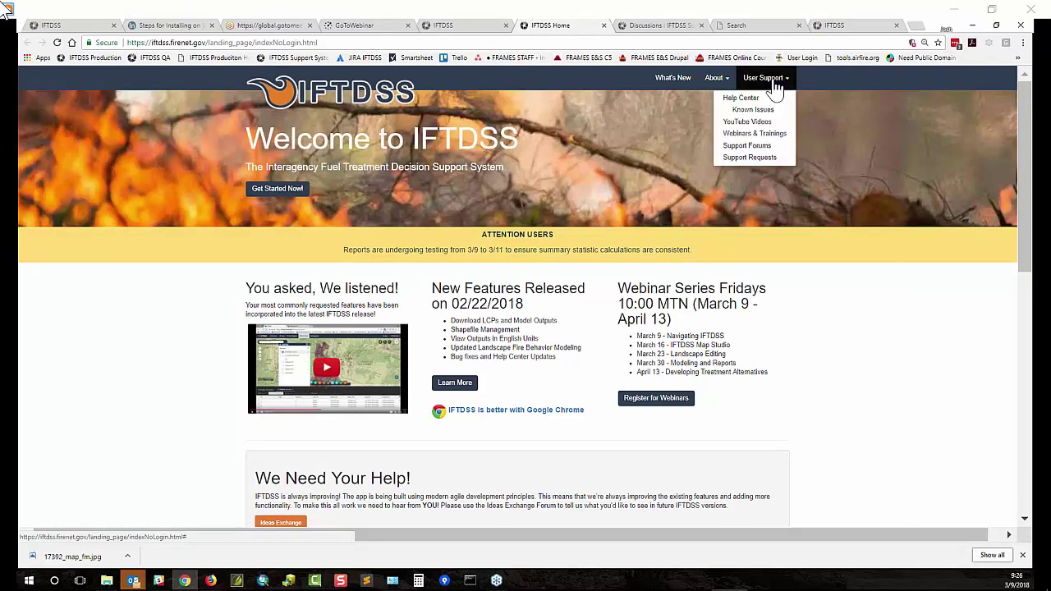
pyautogui.click(778, 135)
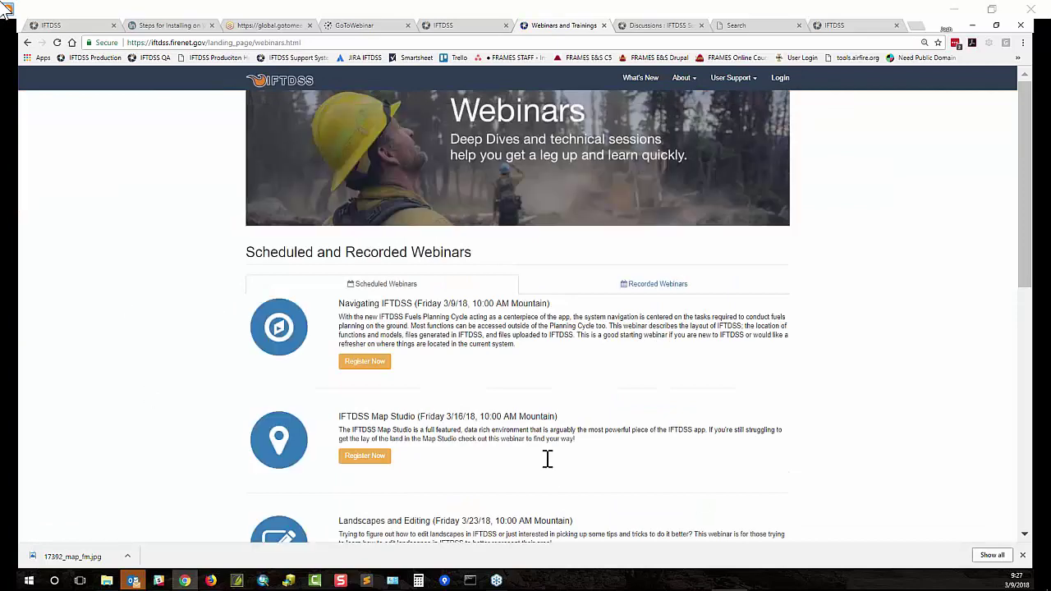
pyautogui.scroll(-2, 637, 369)
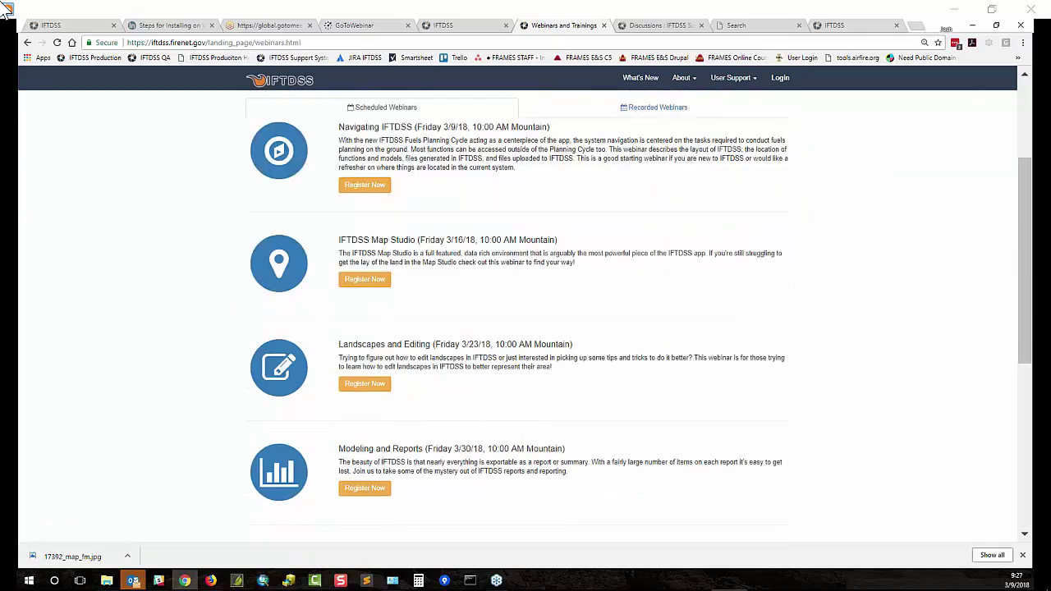
pyautogui.moveTo(1024, 263); pyautogui.dragTo(1024, 216)
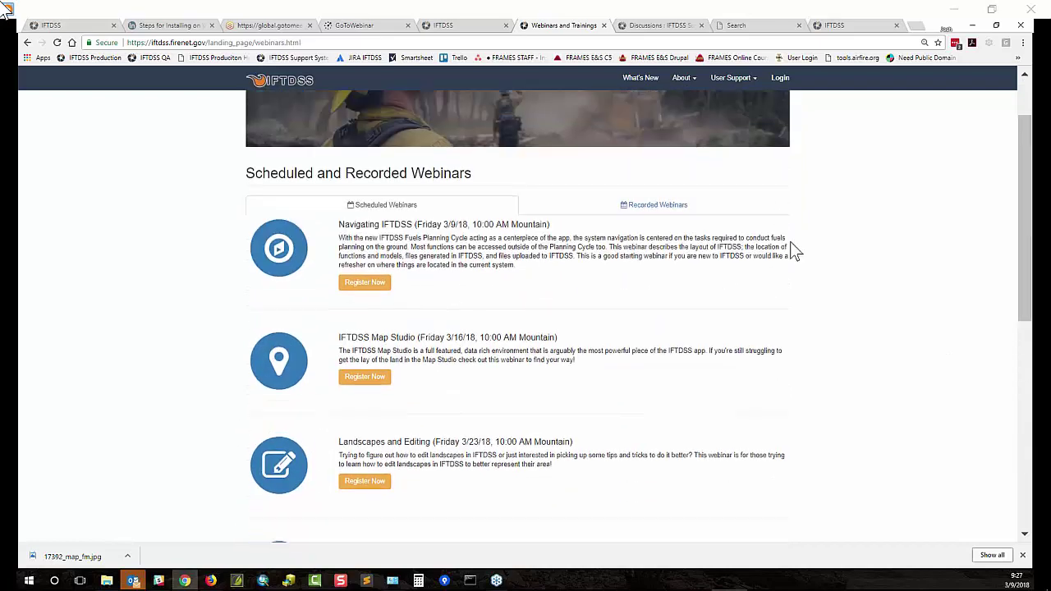
pyautogui.click(671, 209)
# - View the Support Requests page with its help options and return to the Edit Landscape page
pyautogui.click(739, 82)
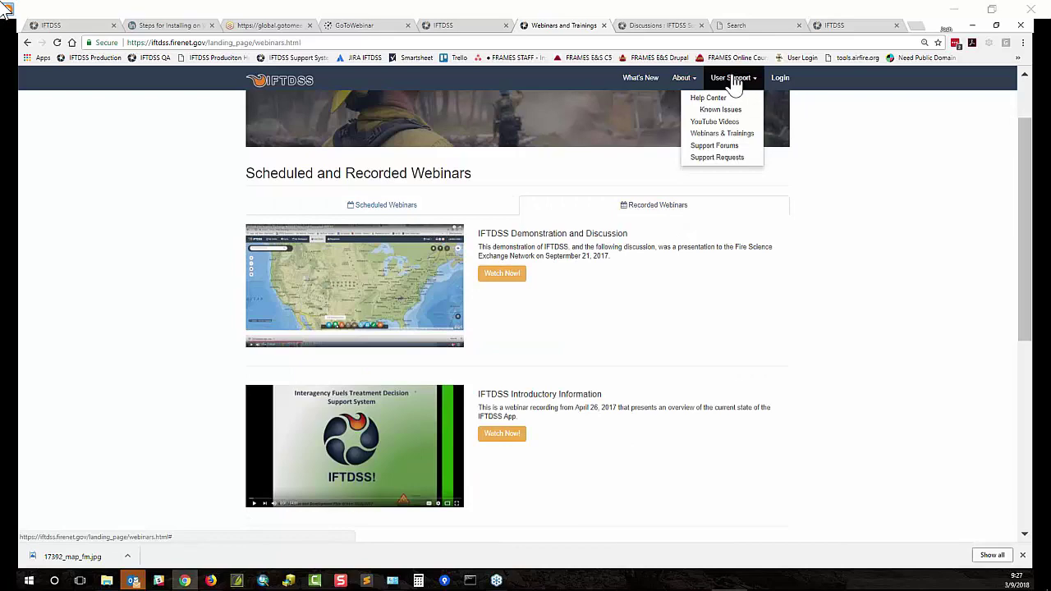
pyautogui.click(728, 158)
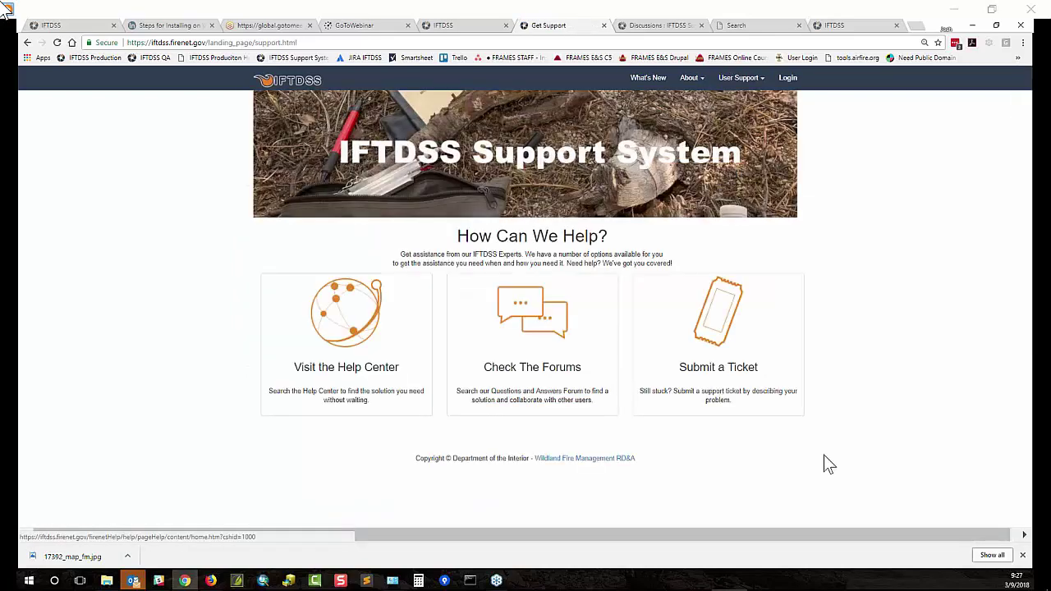
pyautogui.click(458, 27)
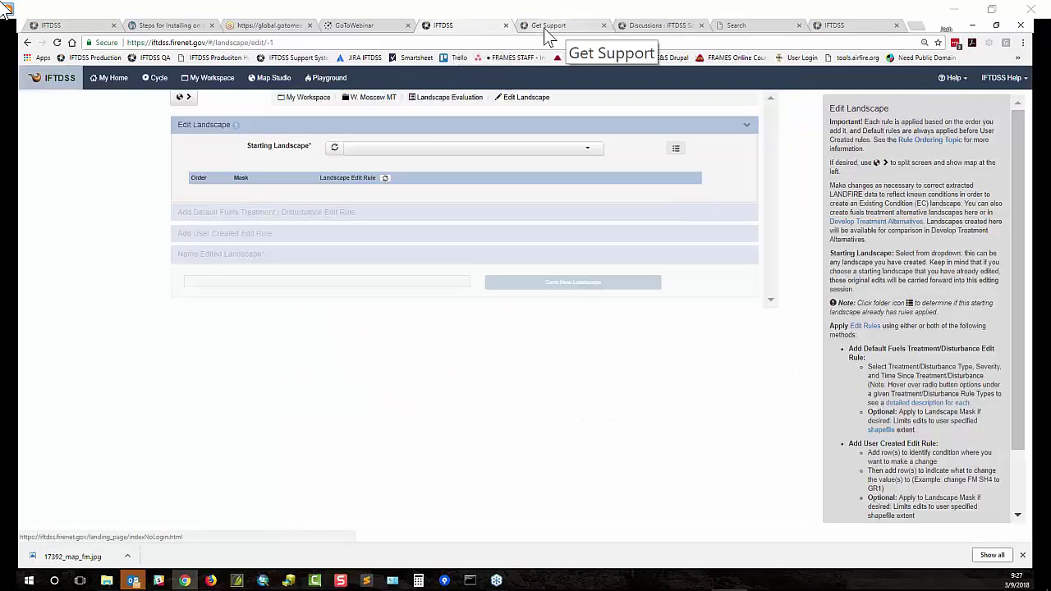
# - Show the Landscape Summary description on the cycle's Landscape Evaluation page, and open the Help Center home page
pyautogui.click(155, 82)
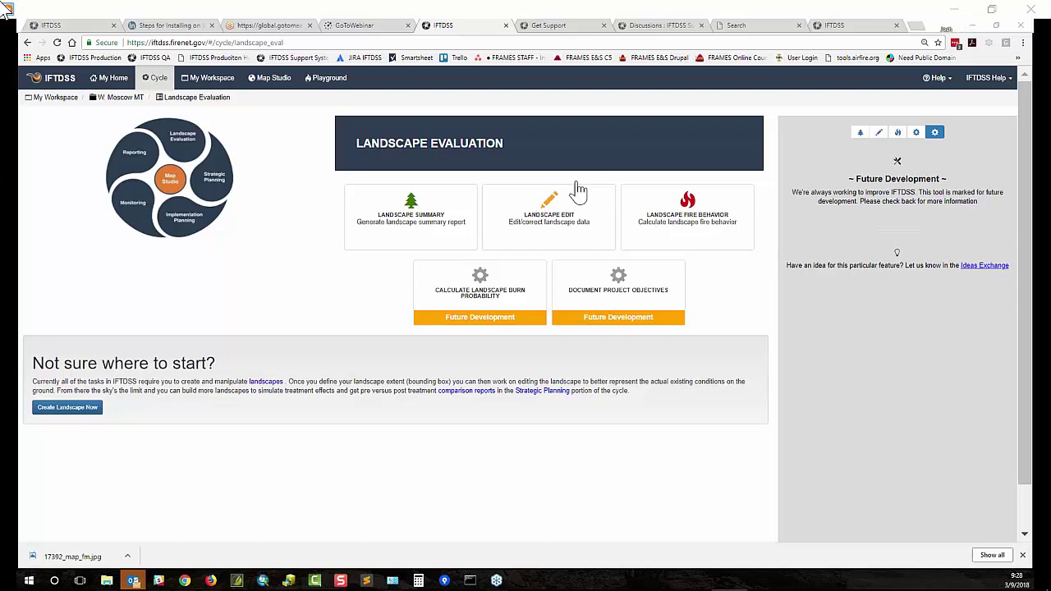
pyautogui.moveTo(403, 204)
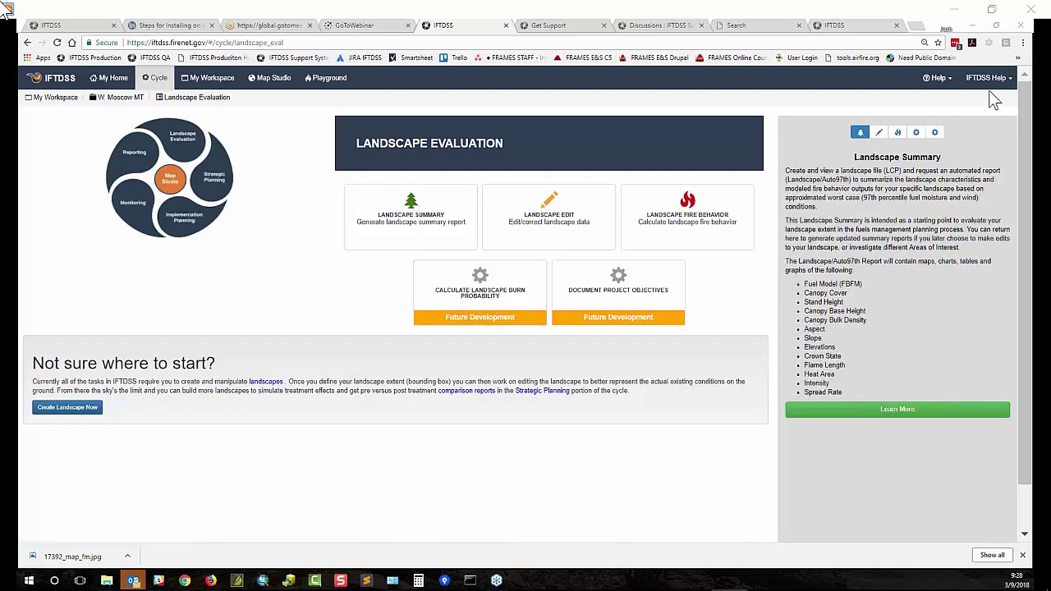
pyautogui.click(936, 77)
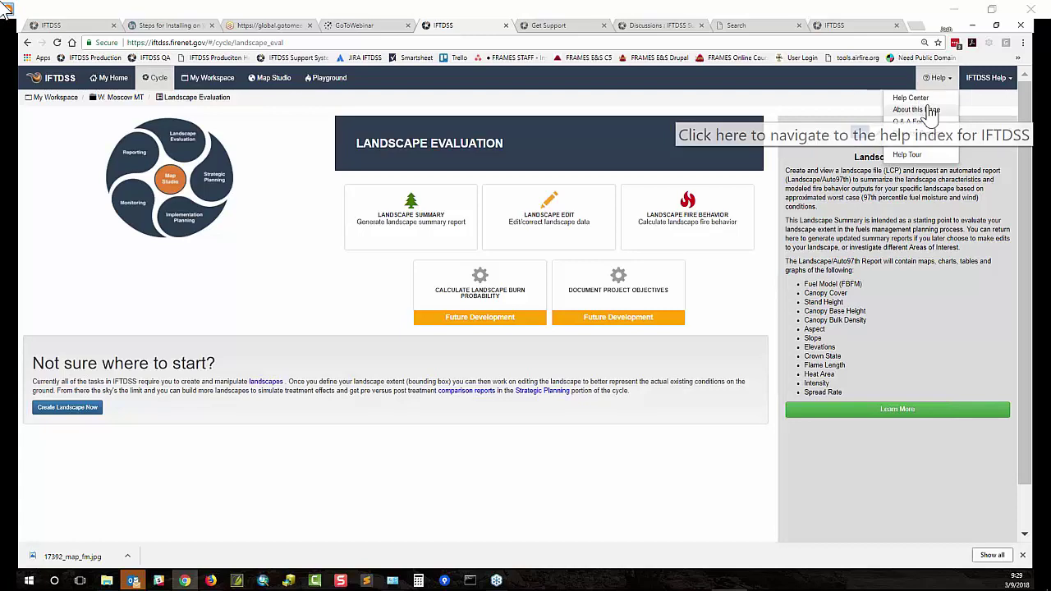
pyautogui.click(927, 101)
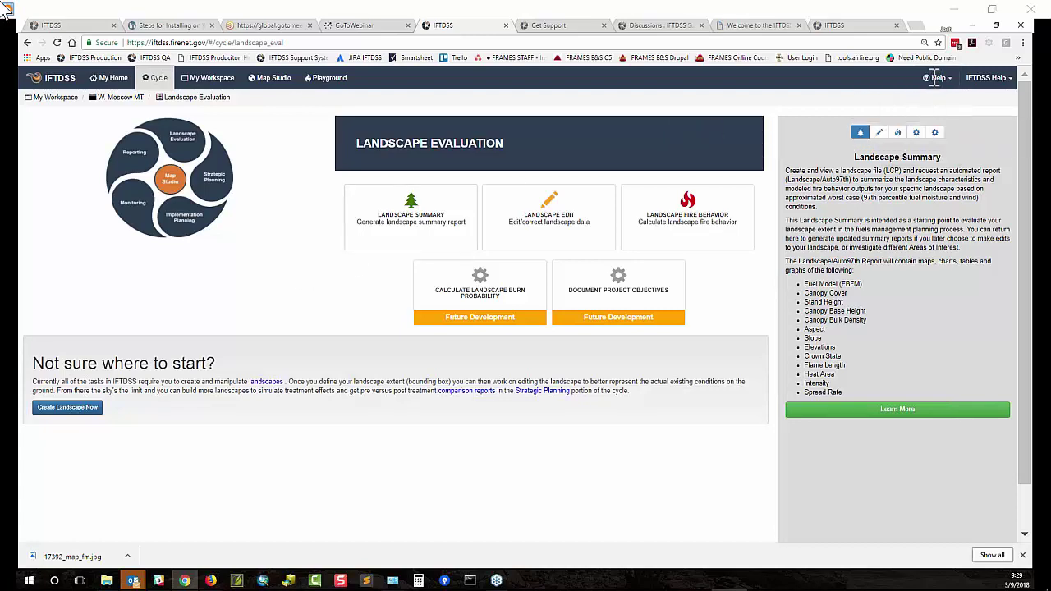
pyautogui.click(755, 25)
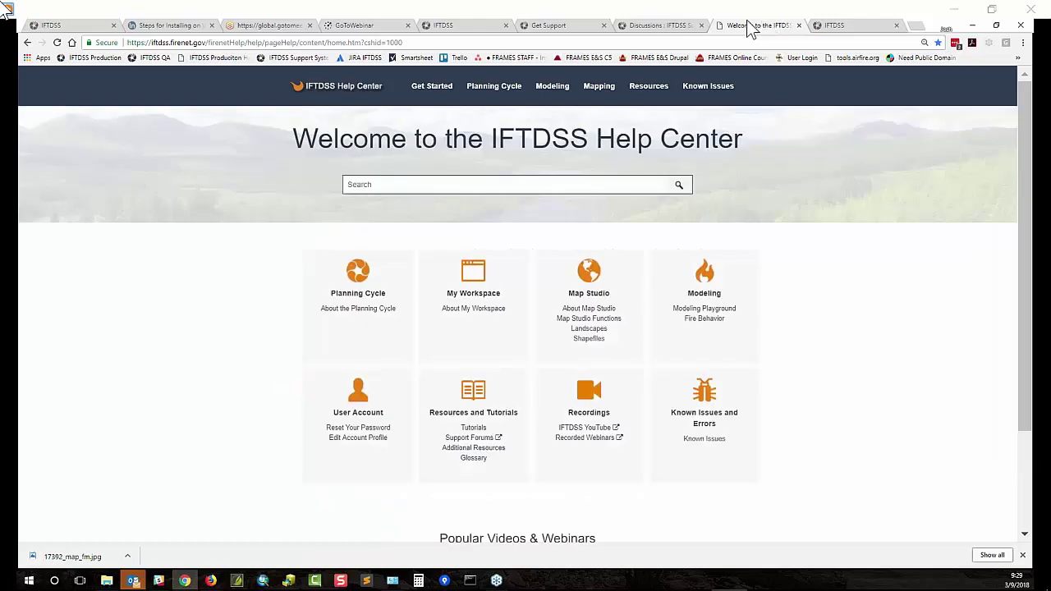
# - Open the Landscape Summary help topic listed under Landscape Evaluation in the Help Center's Planning Cycle topics
pyautogui.moveTo(570, 92)
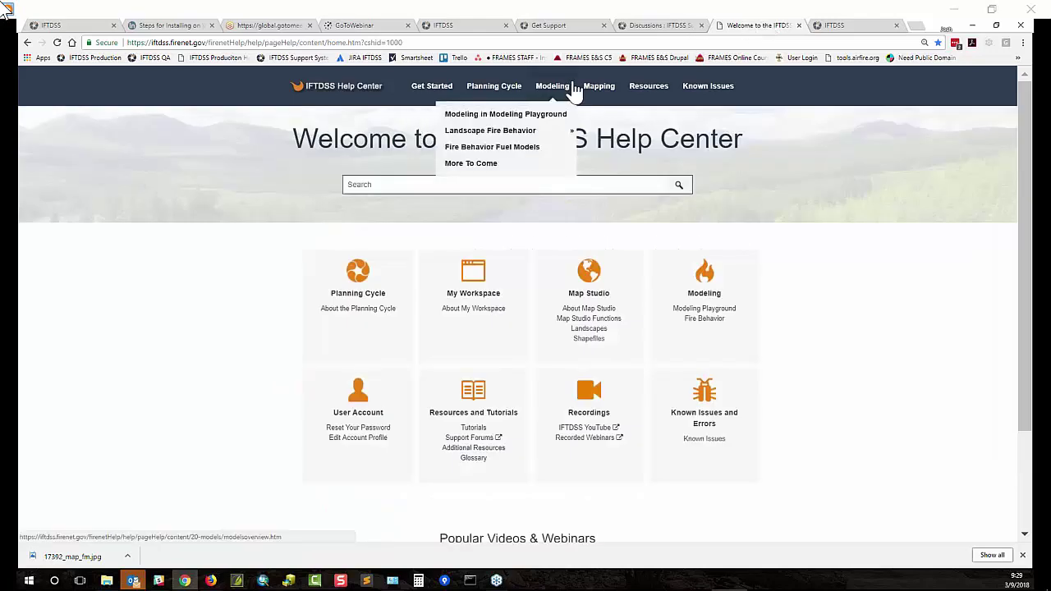
pyautogui.moveTo(510, 90)
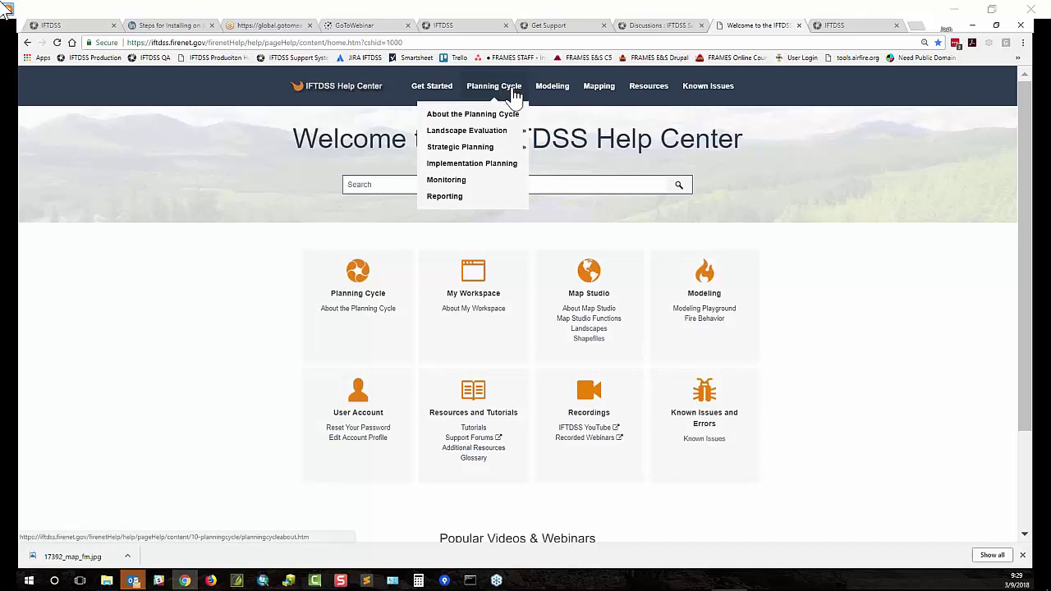
pyautogui.moveTo(503, 137)
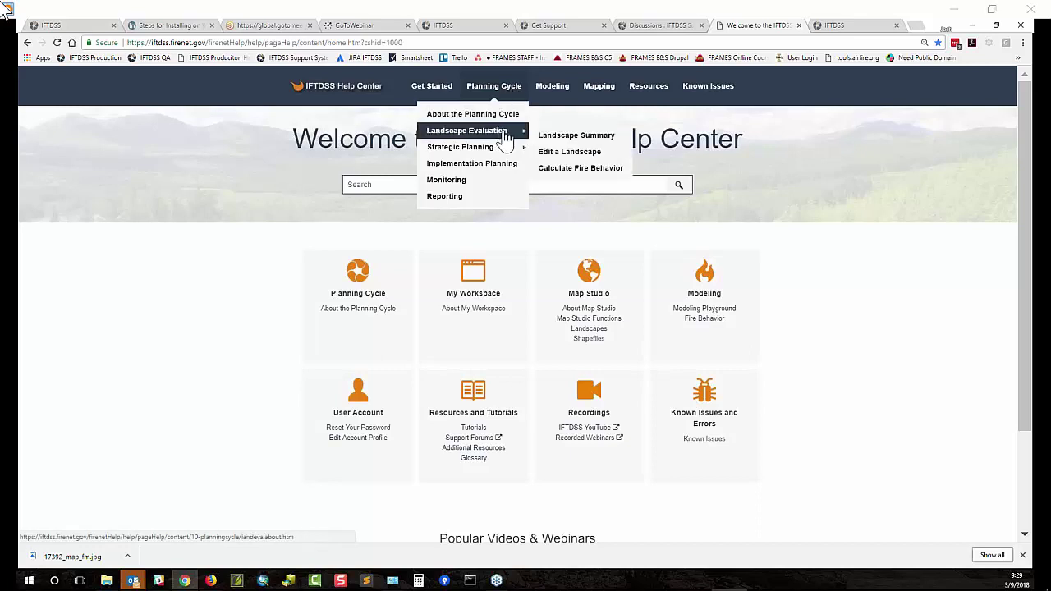
pyautogui.click(558, 136)
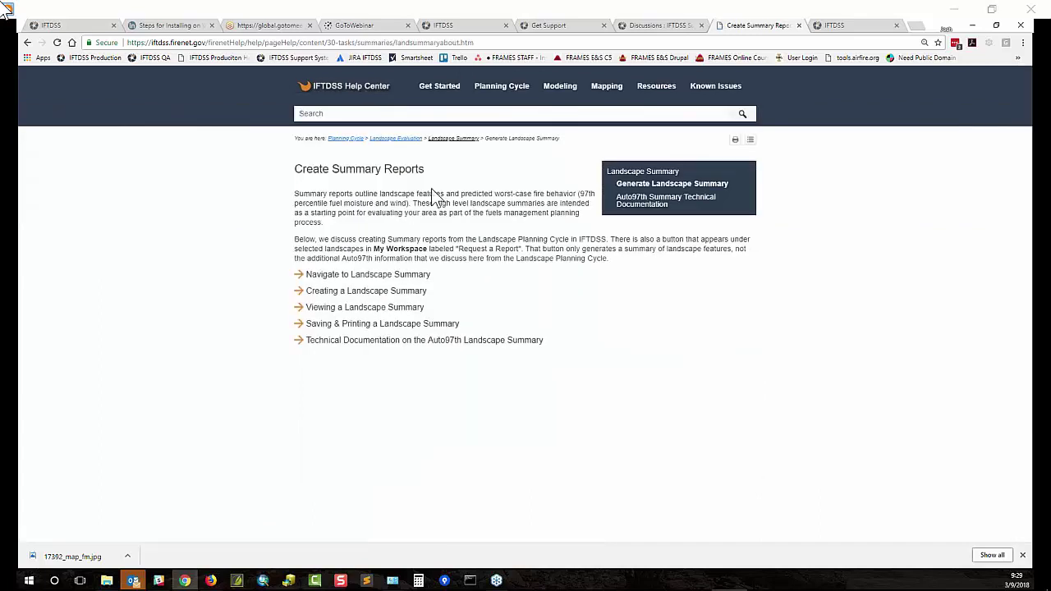
# - Expand the Technical Documentation on the Auto97th Landscape Summary and read through its inputs, weather, wind table and outputs sections
pyautogui.click(320, 349)
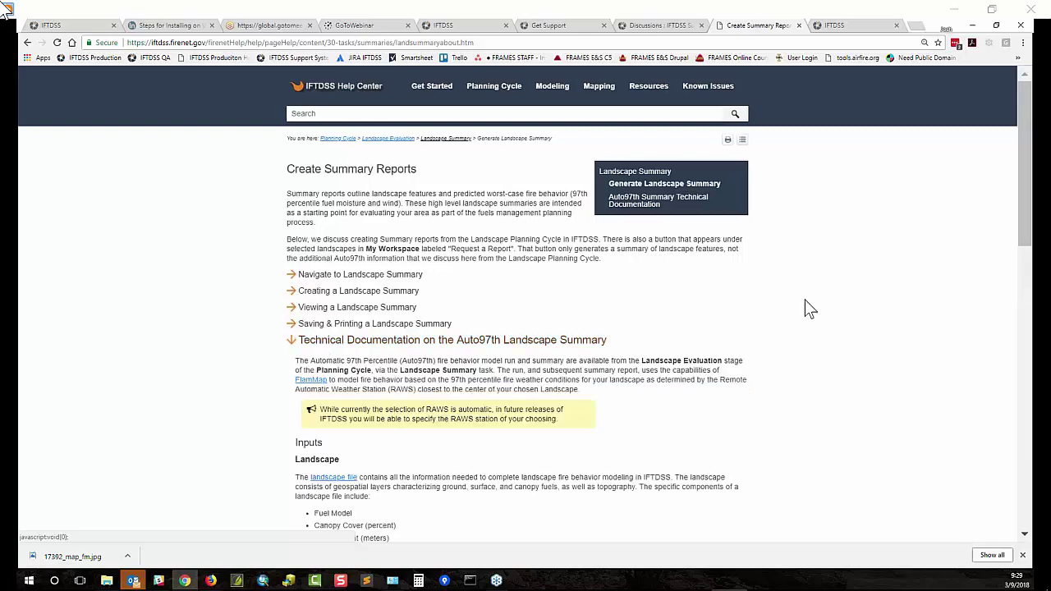
pyautogui.moveTo(1024, 220); pyautogui.dragTo(1025, 522)
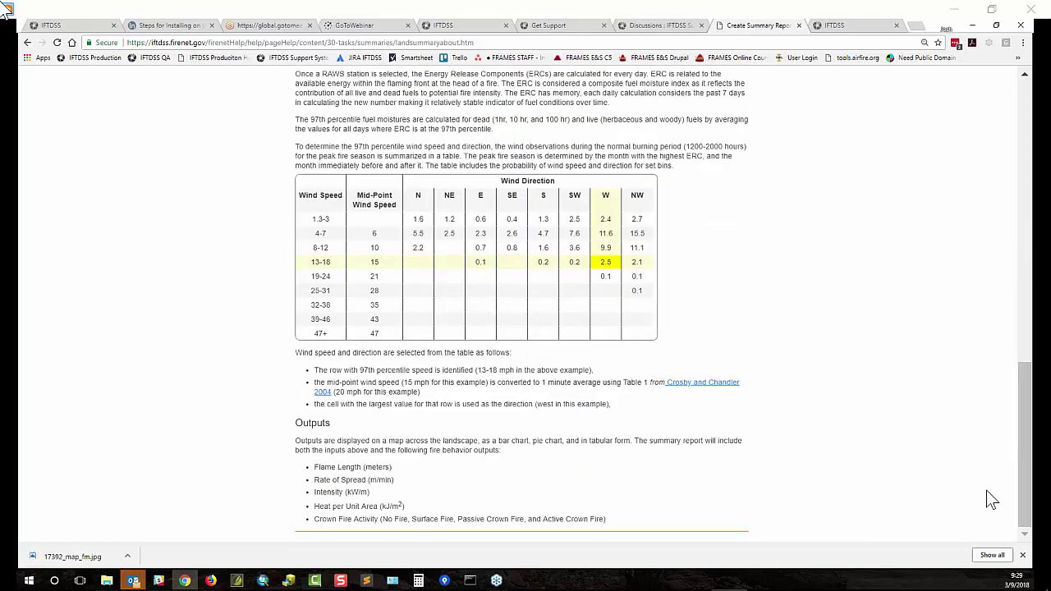
pyautogui.moveTo(1025, 447); pyautogui.dragTo(1024, 156)
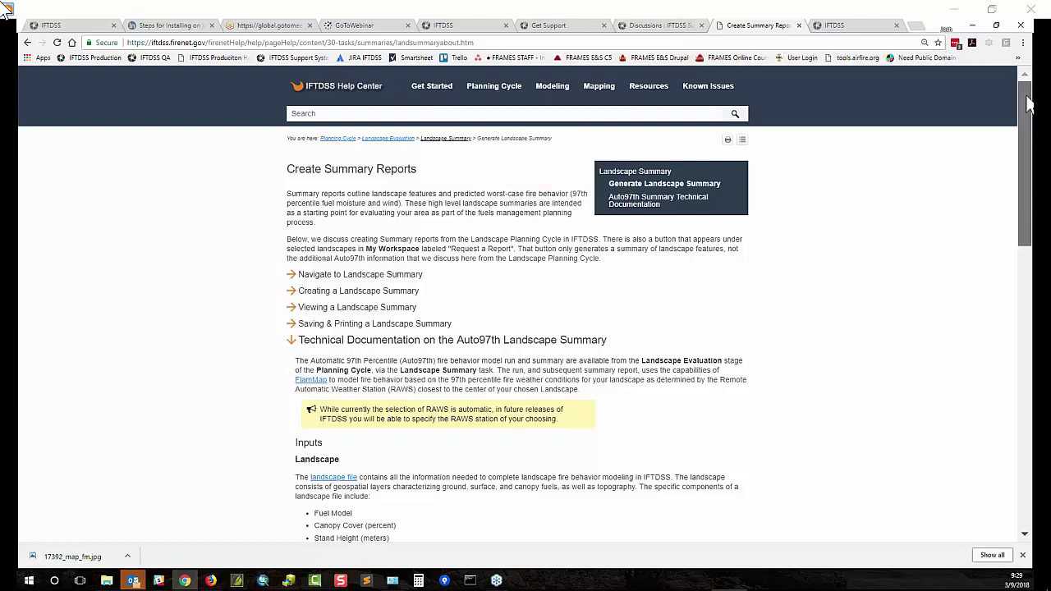
pyautogui.moveTo(1028, 103); pyautogui.dragTo(1029, 304)
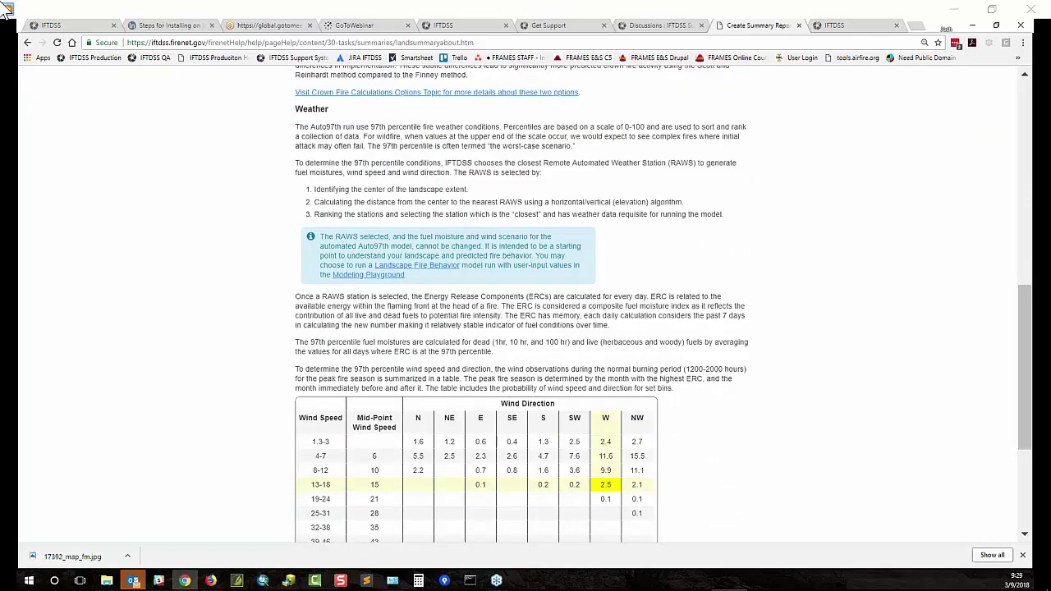